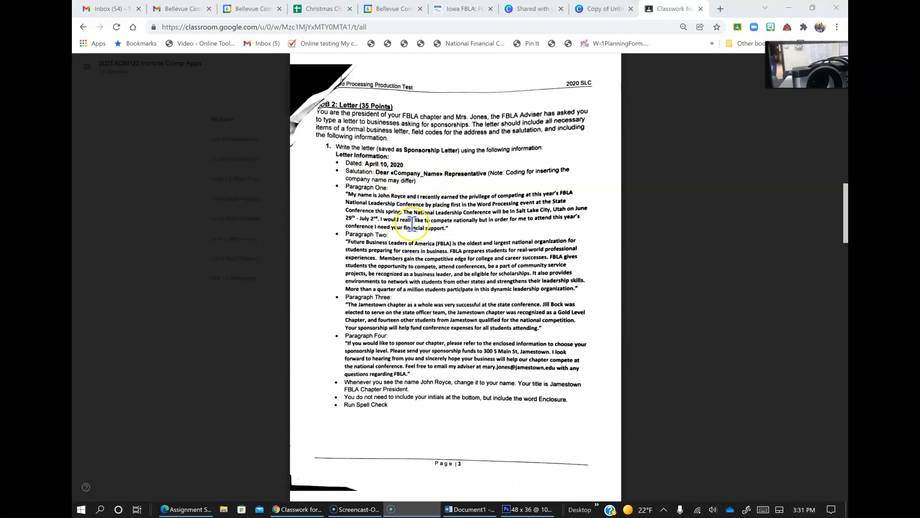
Switch to the blank Word document and set single line spacing with the space after the paragraph removed
scroll(413, 369, "down", 2)
scroll(417, 372, "up", 2)
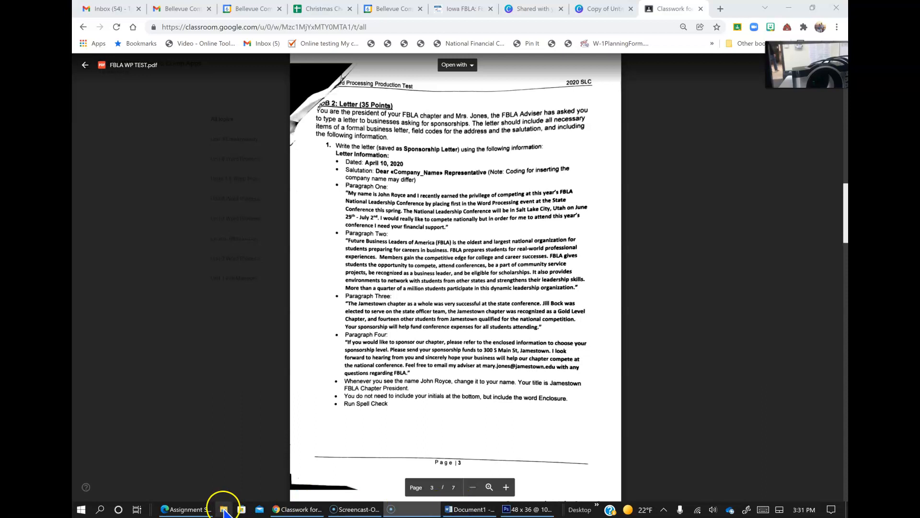
left_click(470, 509)
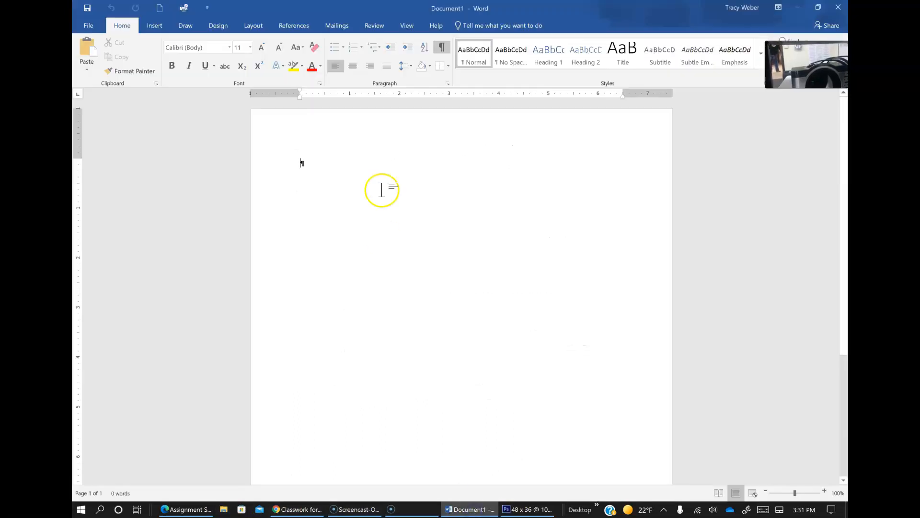
left_click(408, 66)
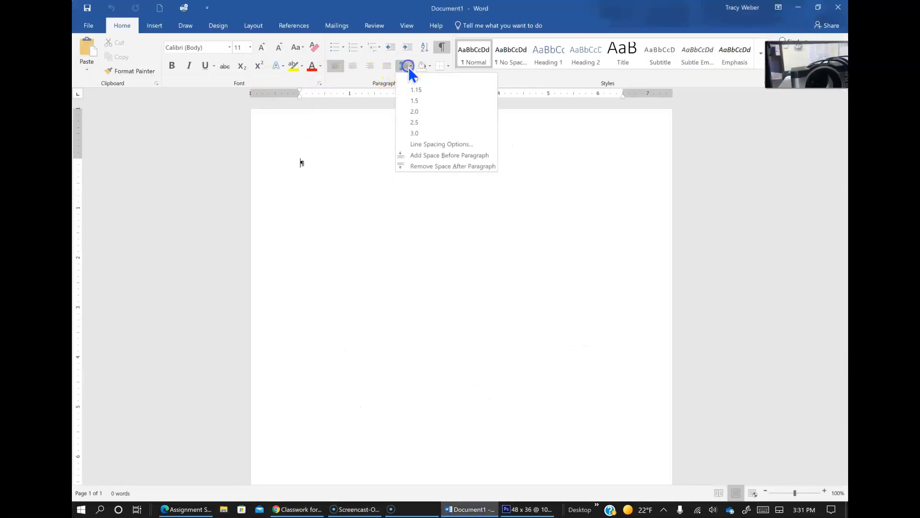
left_click(412, 79)
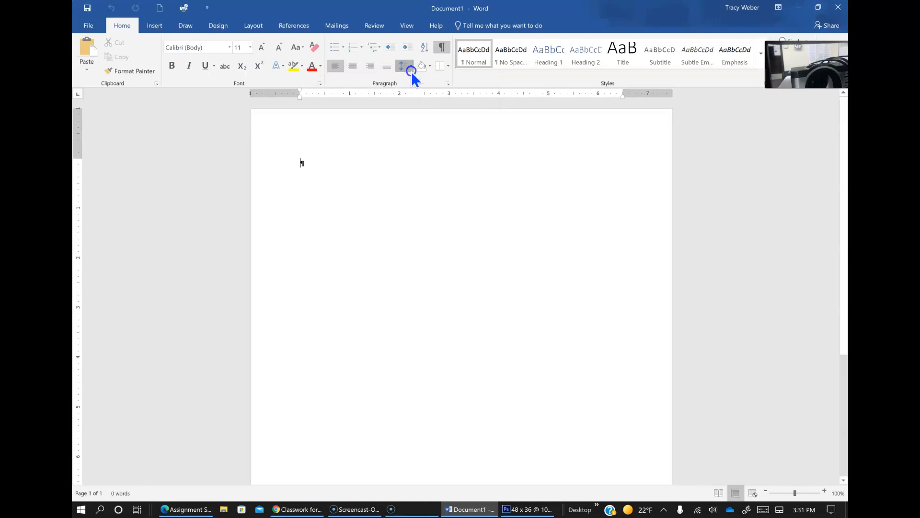
left_click(409, 68)
left_click(416, 167)
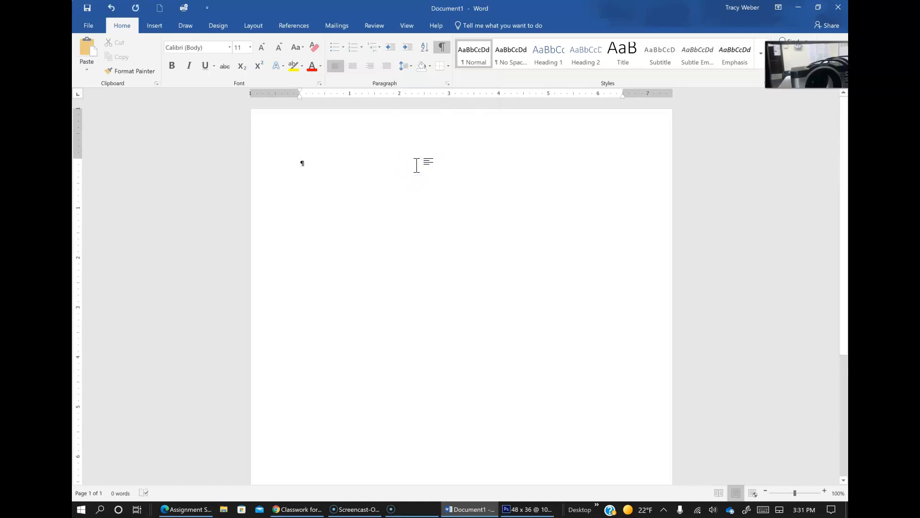
type("Trac")
key("BackSpace")
key("BackSpace")
key("BackSpace")
key("BackSpace")
Enter the letter date "April 10, 2021" after checking the test instructions, followed by four line breaks
type("April")
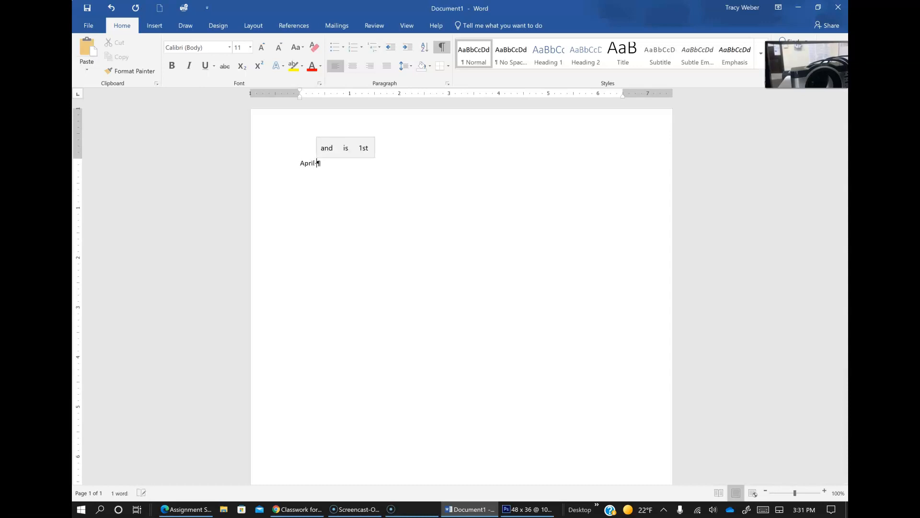
left_click(467, 510)
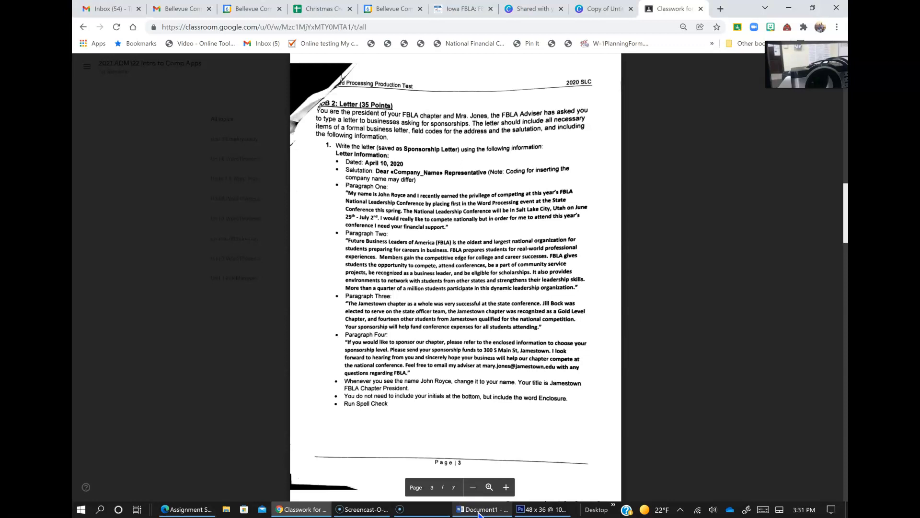
left_click(478, 512)
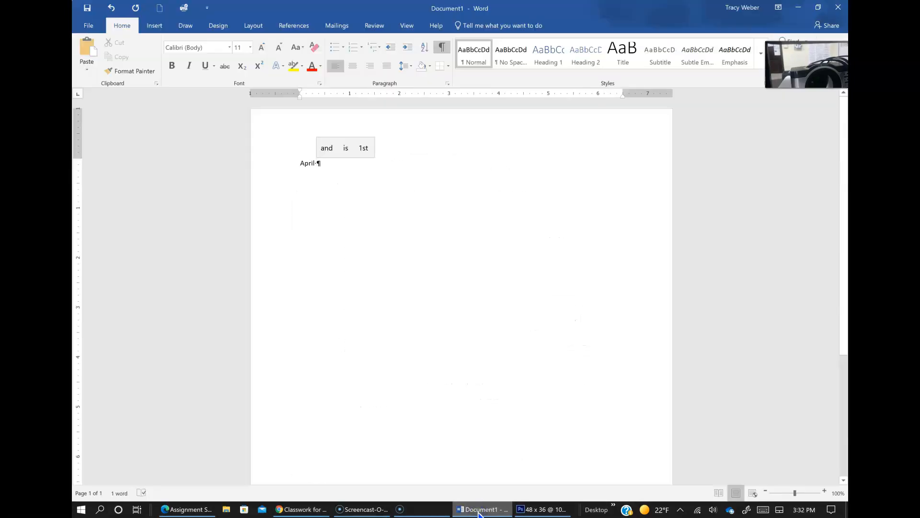
type("10,m 2021")
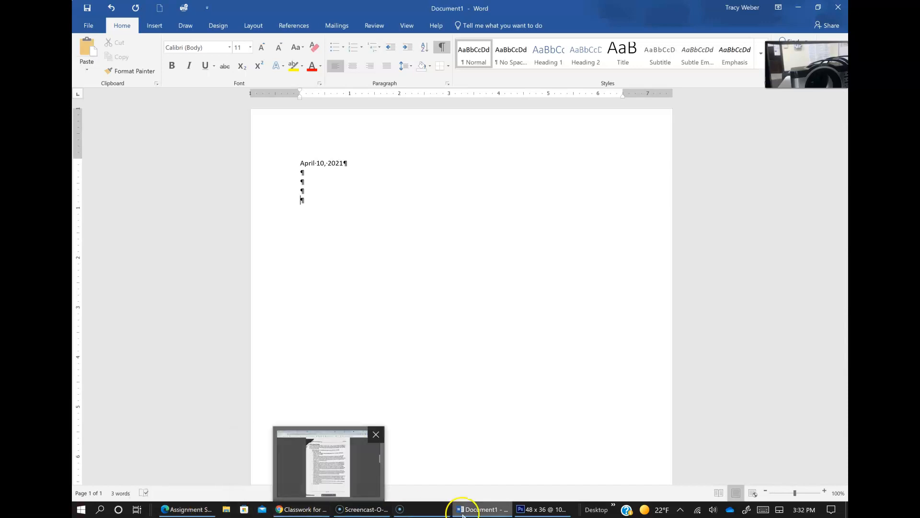
Switch to Chrome, close the test preview in Classroom and open FBLA WP TEST.pdf in a separate tab
left_click(306, 509)
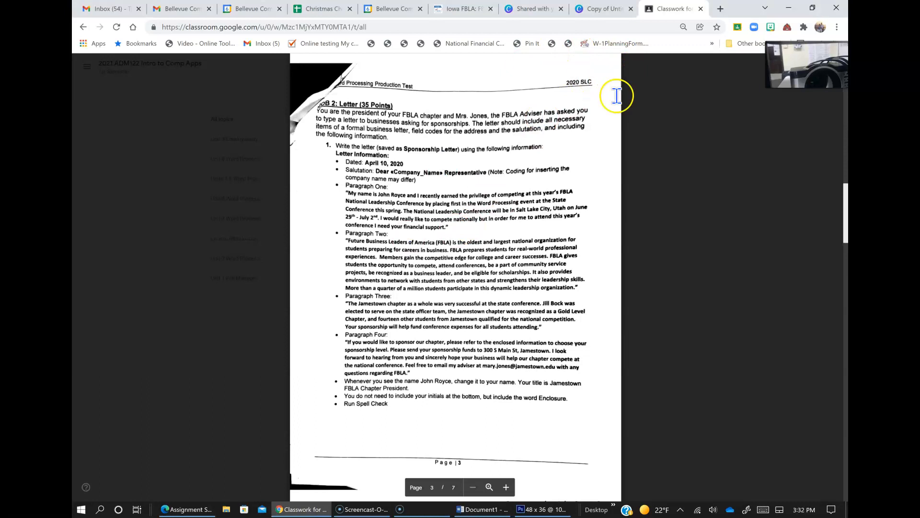
scroll(532, 165, "down", 2)
scroll(532, 166, "up", 1)
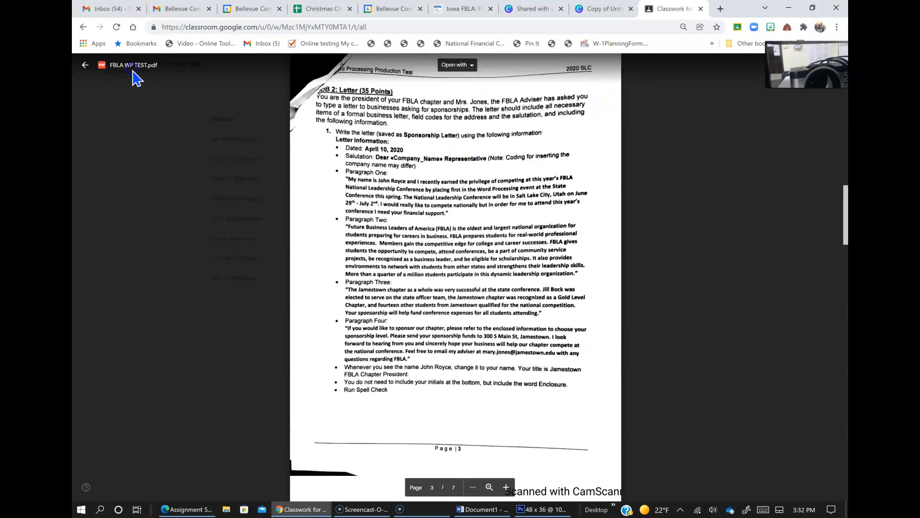
left_click(712, 229)
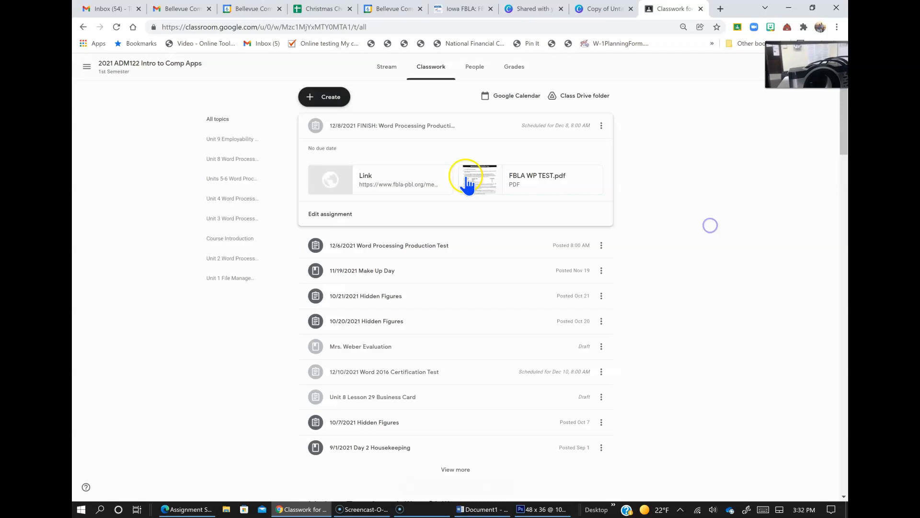
right_click(515, 183)
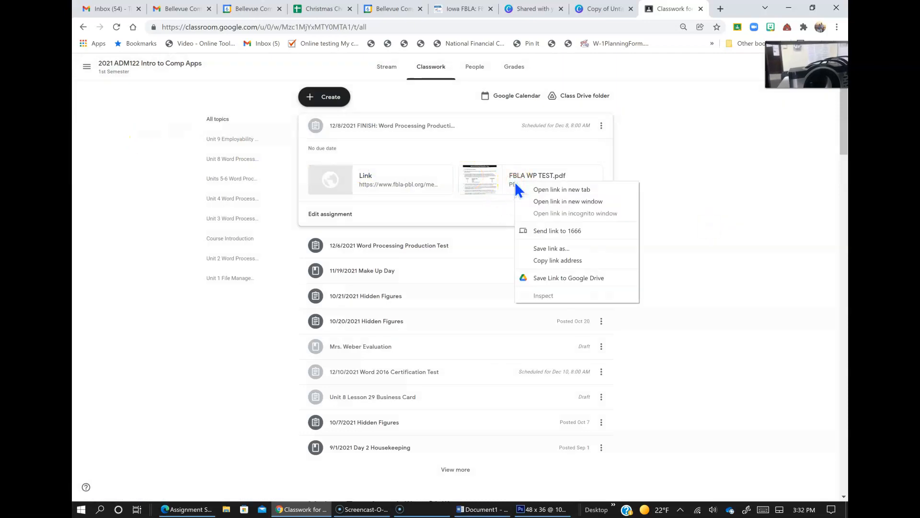
left_click(547, 179)
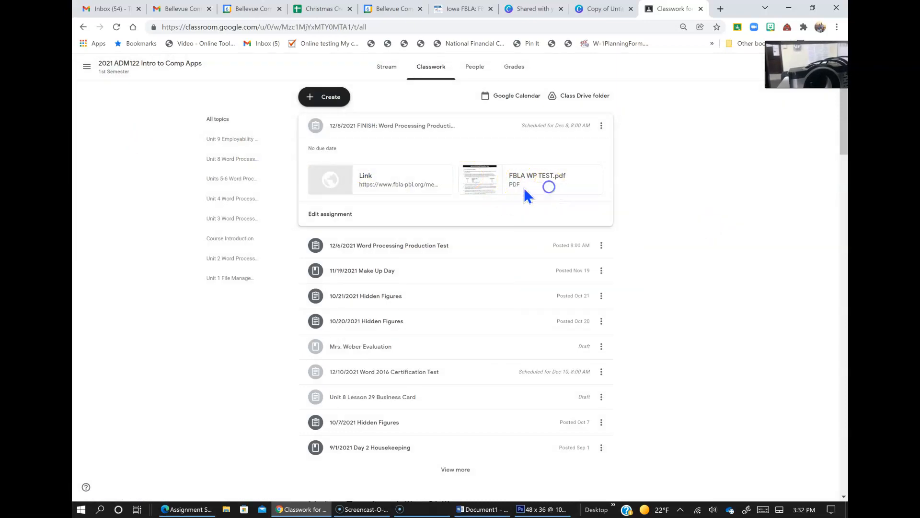
Open the assignment's linked FBLA-PBL Format Guide and go to its Letters section
left_click(383, 192)
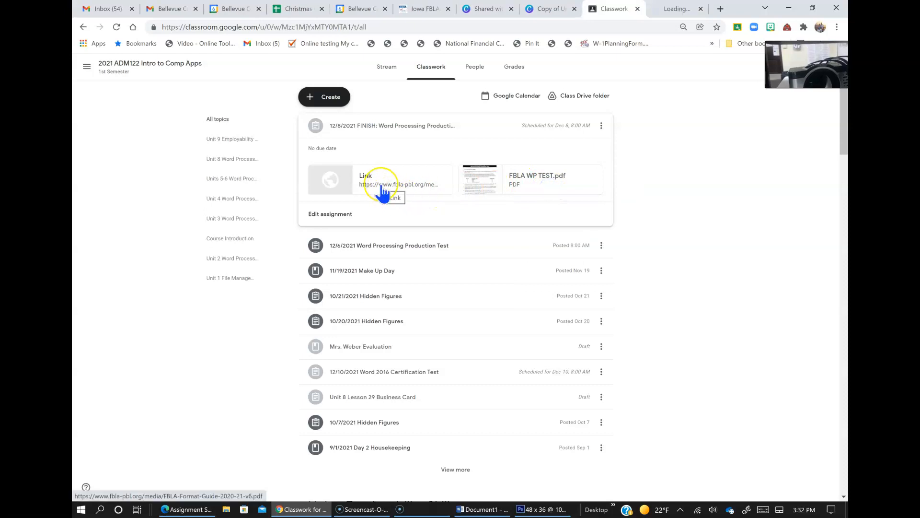
left_click(381, 185)
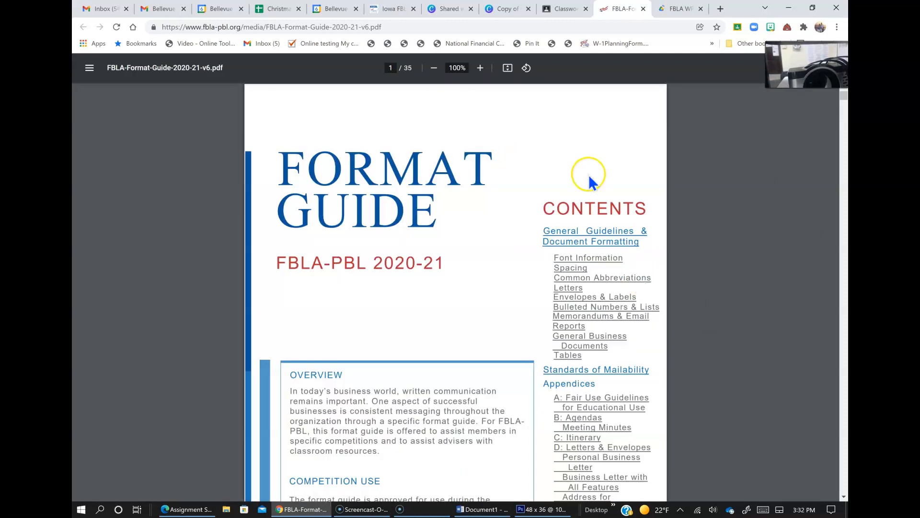
scroll(628, 295, "down", 2)
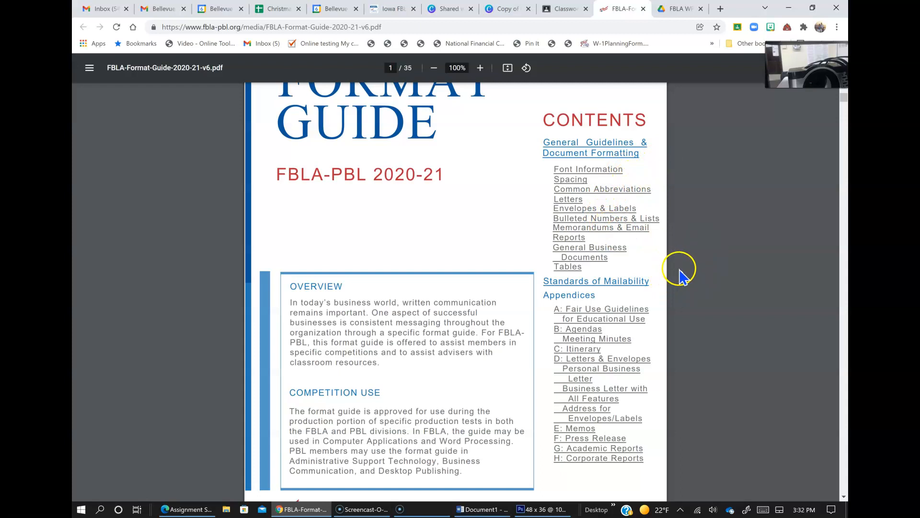
scroll(680, 267, "down", 1)
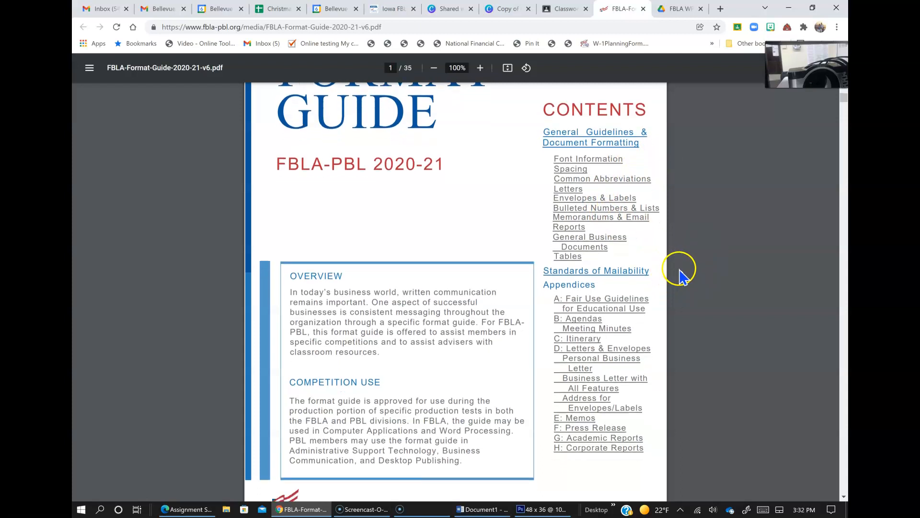
left_click(571, 187)
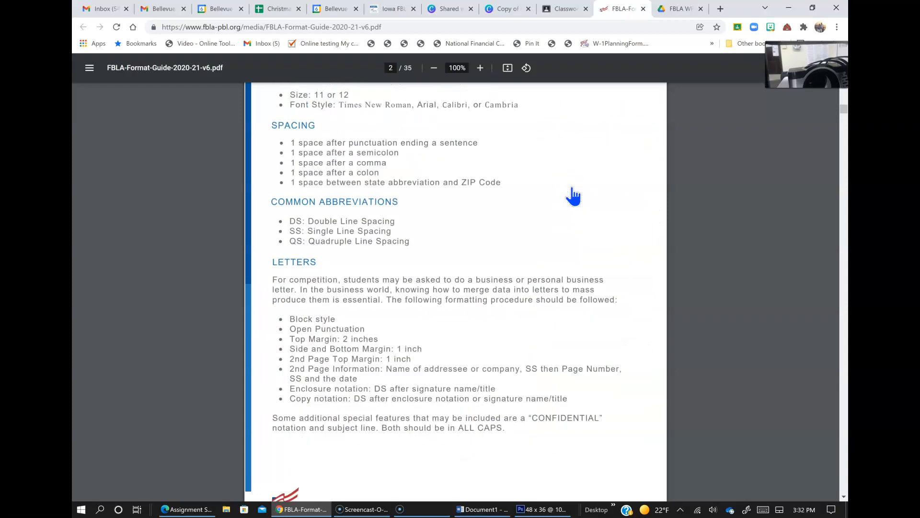
scroll(573, 195, "up", 1)
scroll(573, 195, "down", 1)
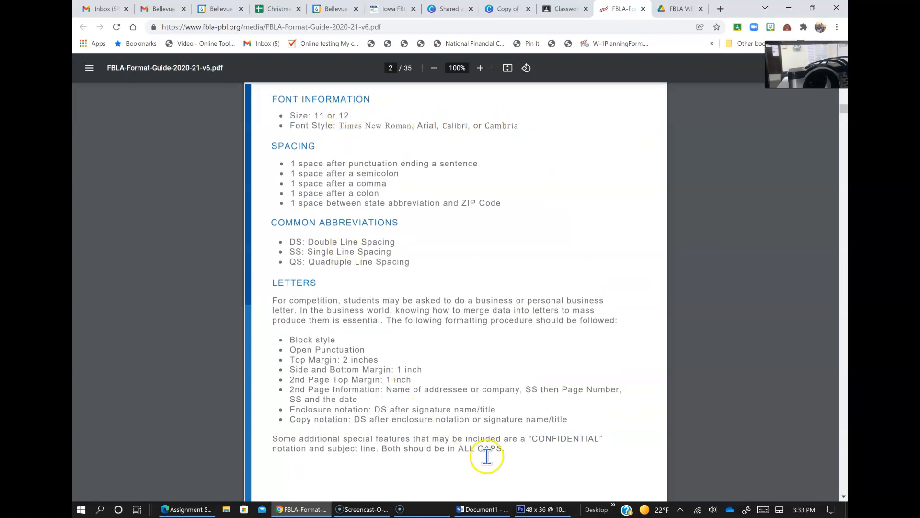
Compare the Word letter's font with the guide's font rules and read the formatting procedure for letters
left_click(481, 510)
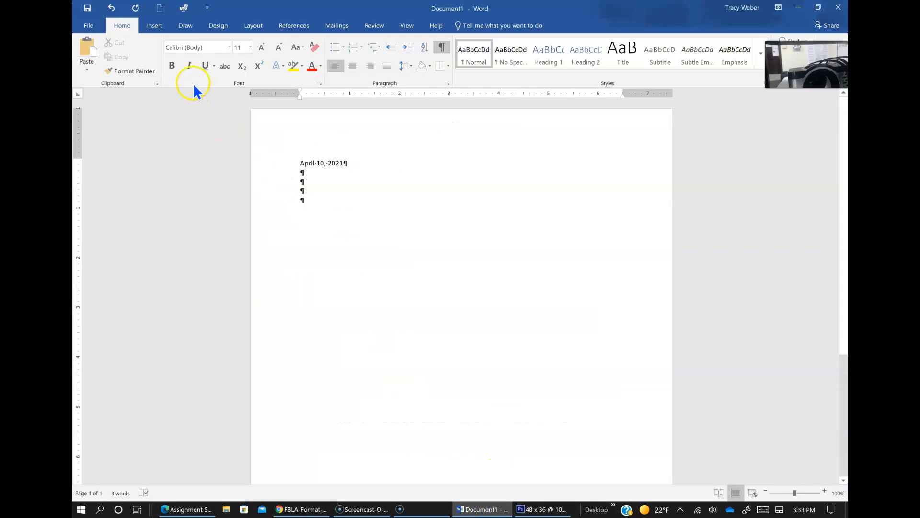
left_click(478, 509)
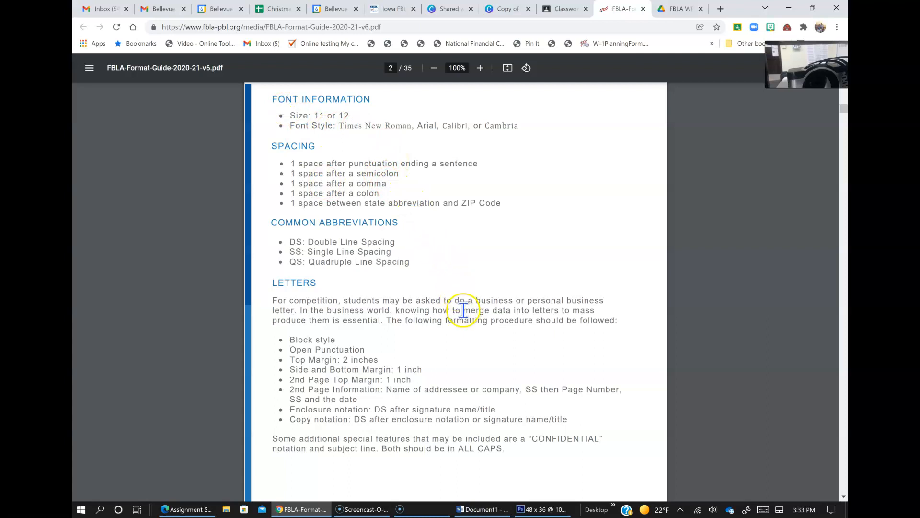
scroll(329, 274, "down", 2)
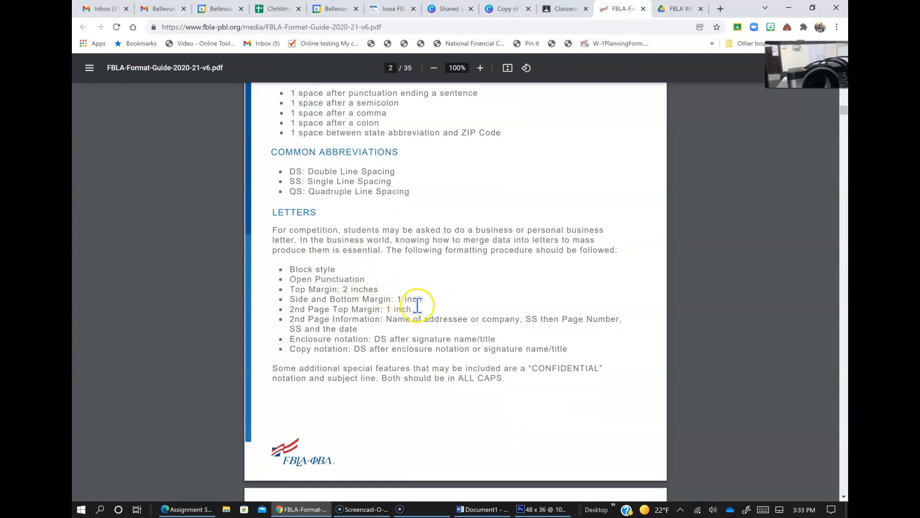
Switch to the Word letter and set its top page margin to 2 inches
left_click(493, 510)
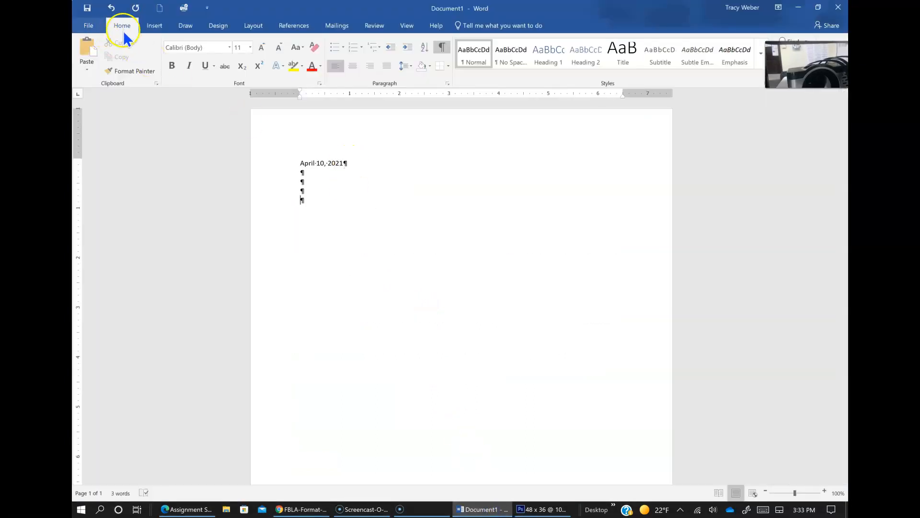
left_click(254, 25)
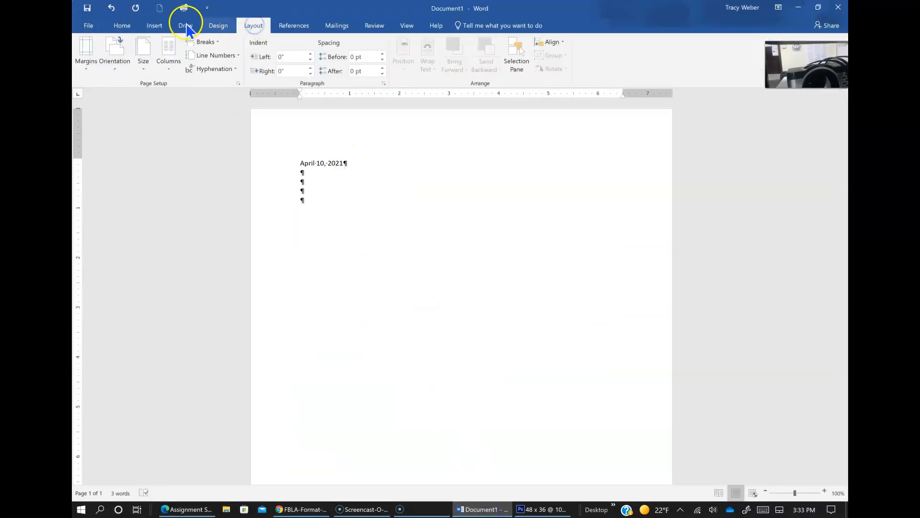
left_click(88, 59)
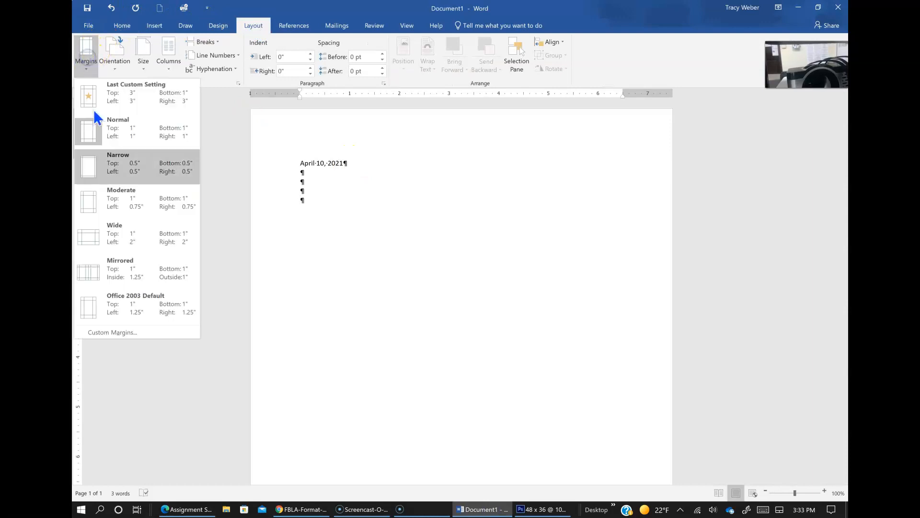
left_click(123, 333)
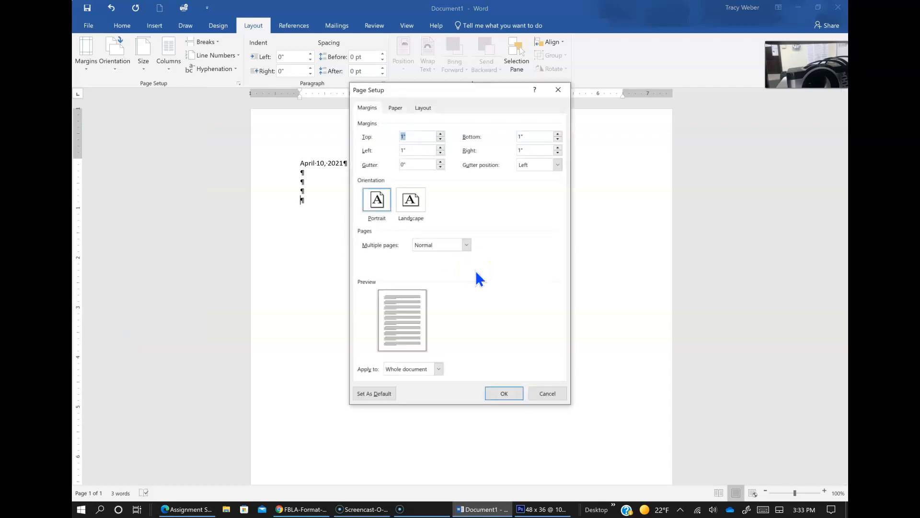
type("2")
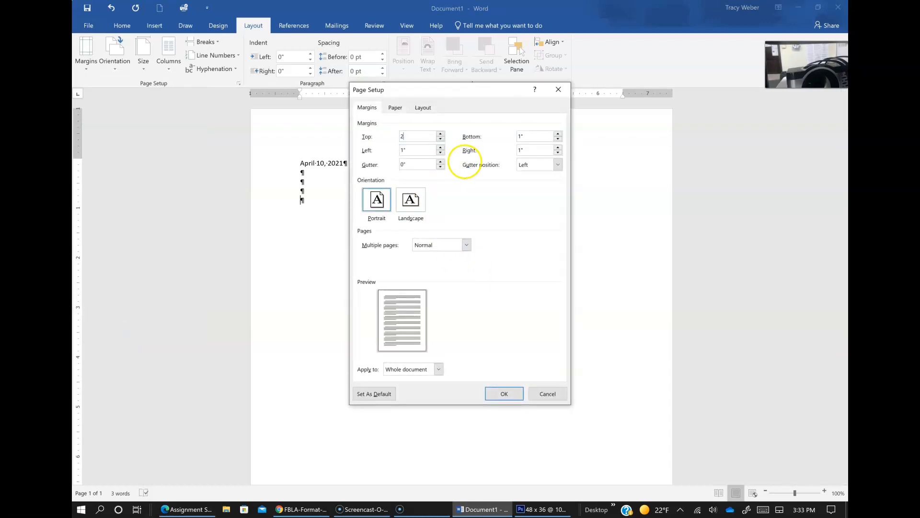
left_click(503, 394)
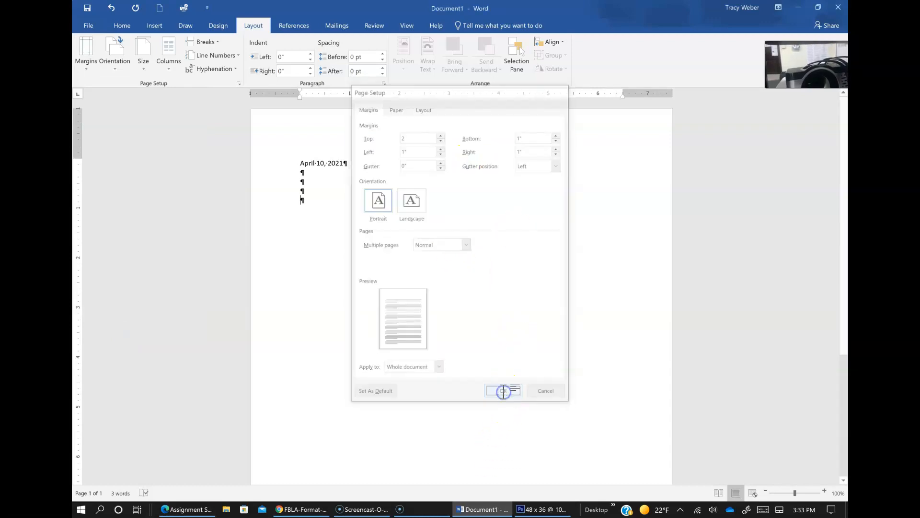
Switch back to the format guide in Chrome, look through its formatting pages and return to the contents list
left_click(488, 506)
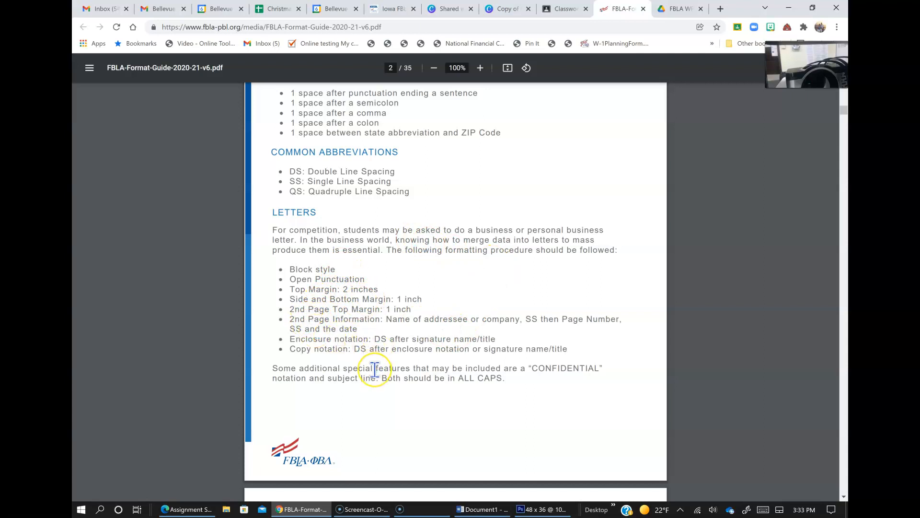
scroll(375, 370, "down", 1)
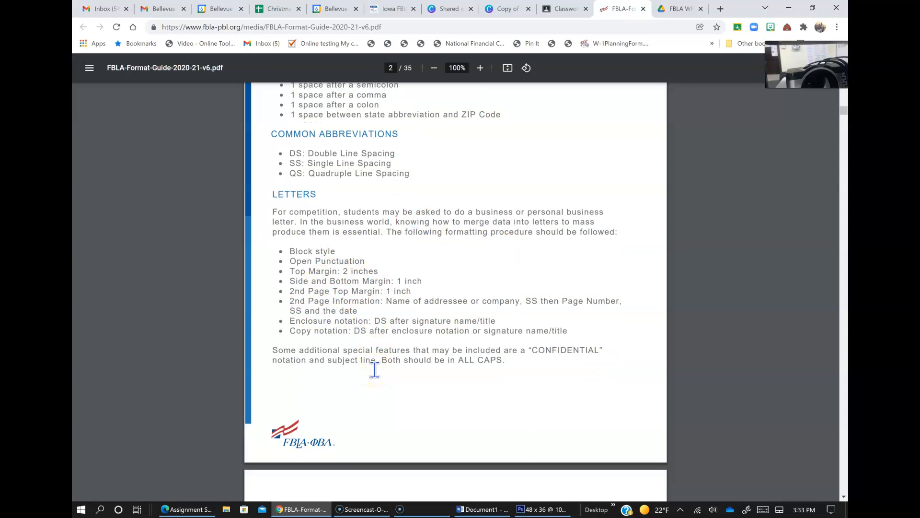
scroll(375, 369, "down", 7)
scroll(374, 369, "down", 1)
scroll(375, 369, "down", 8)
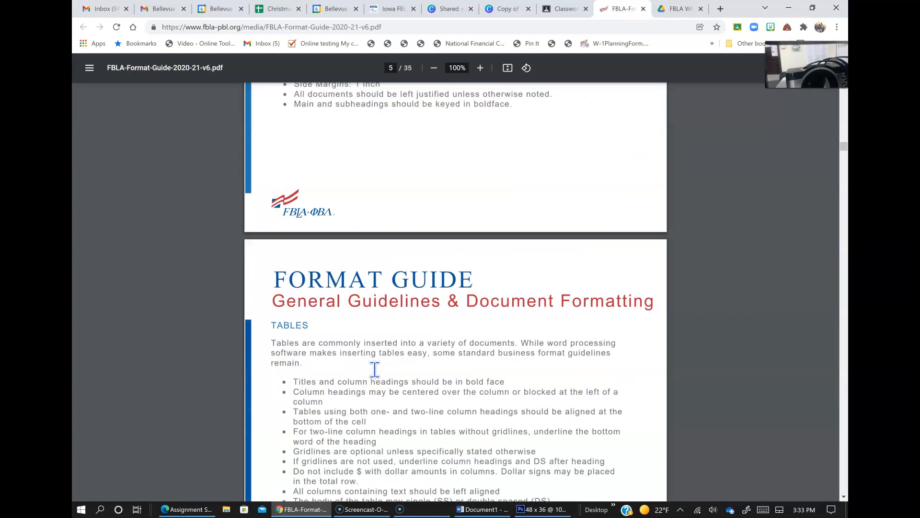
scroll(375, 369, "down", 15)
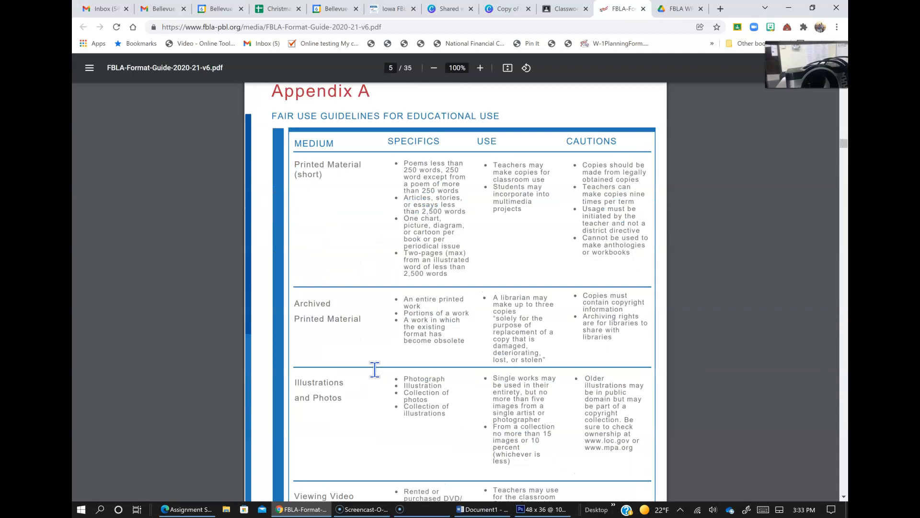
scroll(375, 369, "up", 20)
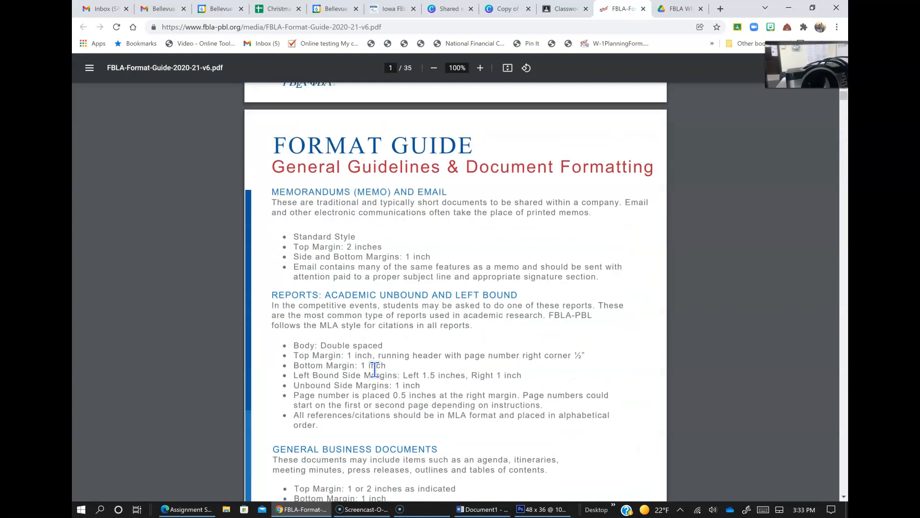
scroll(364, 359, "up", 10)
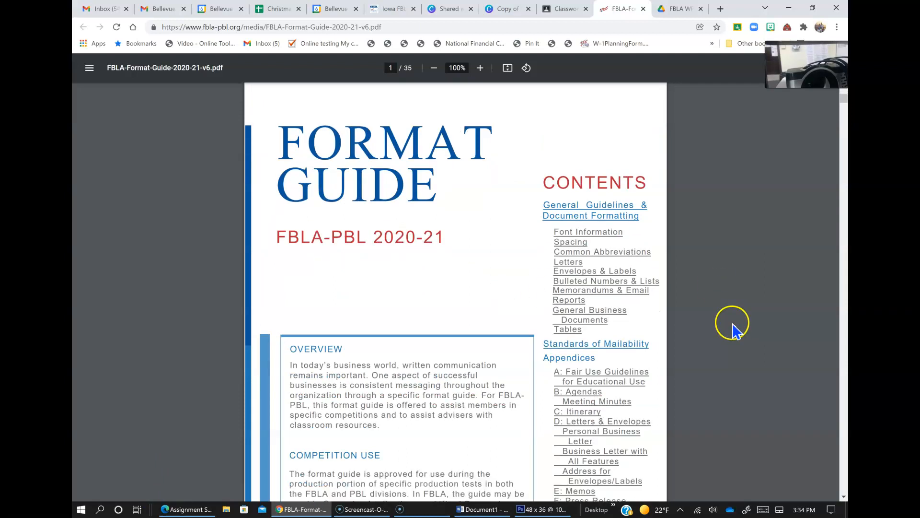
Open the format guide's Business Letter with All Features sample and read the spacing between its date, address, salutation and body
scroll(734, 326, "down", 3)
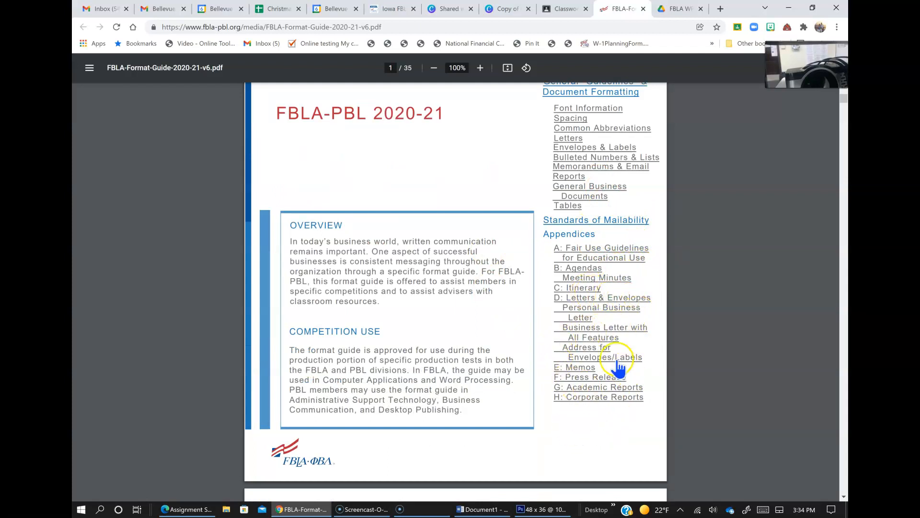
left_click(599, 338)
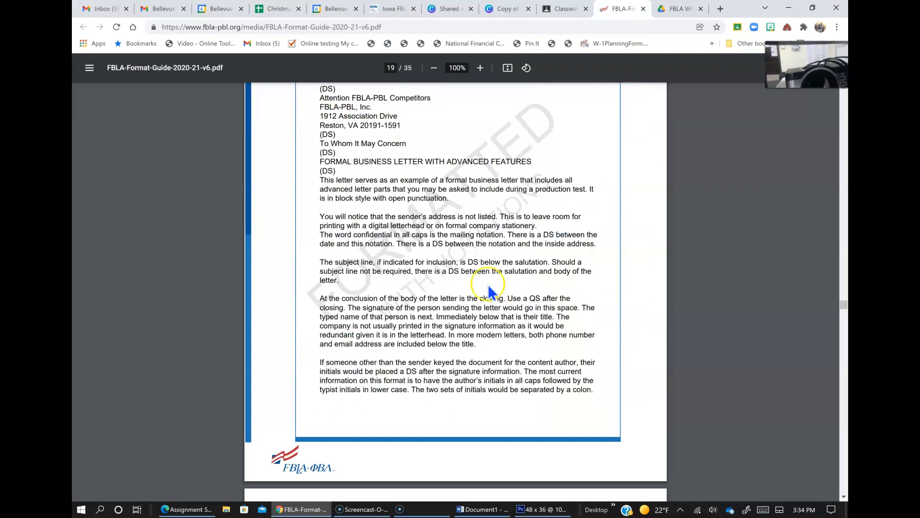
scroll(489, 287, "up", 2)
scroll(489, 287, "down", 1)
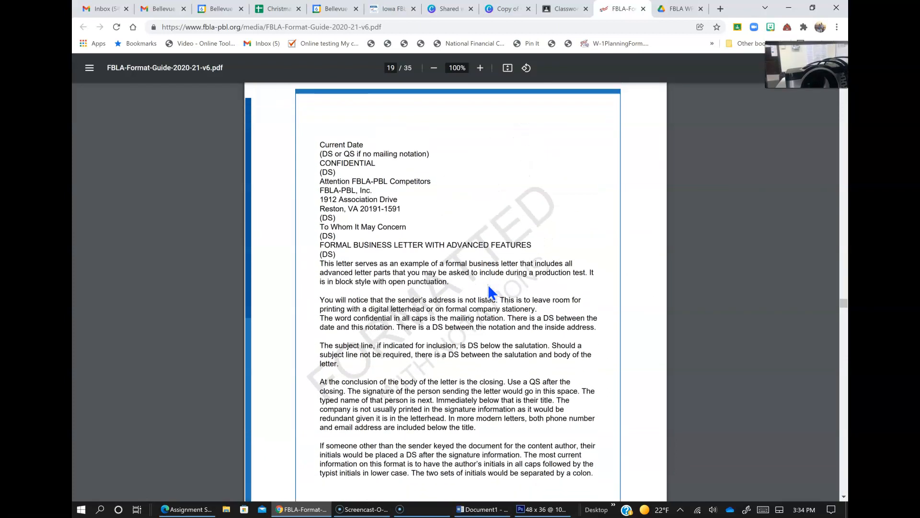
scroll(489, 287, "down", 1)
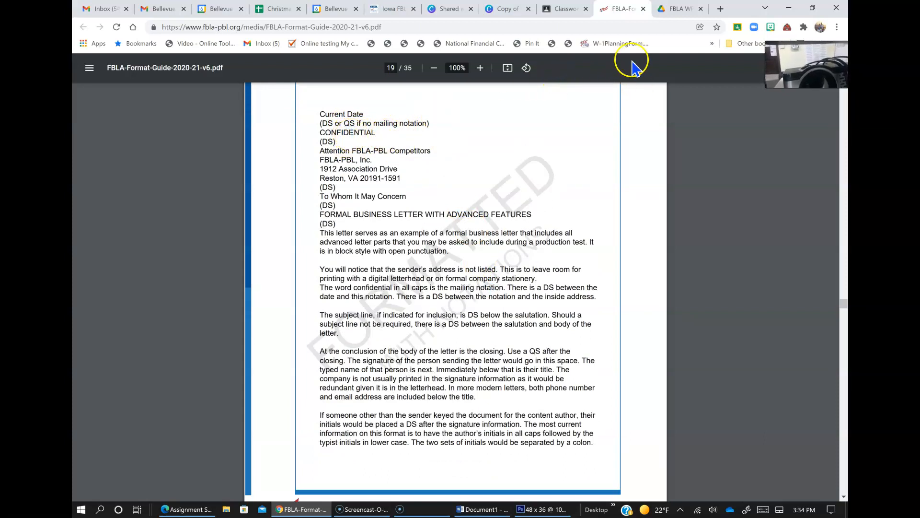
Check the Job 2 letter information in the FBLA WP TEST PDF and return to the guide's sample business letter
left_click(672, 14)
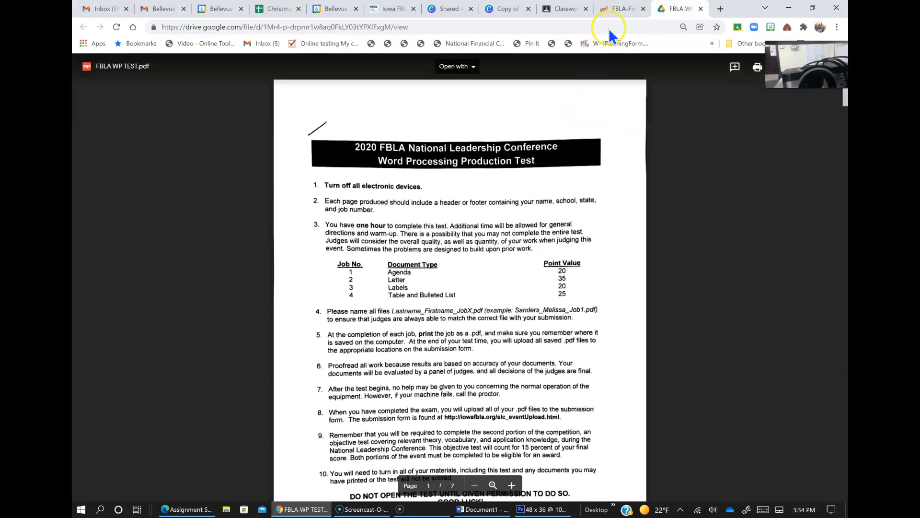
scroll(514, 313, "down", 20)
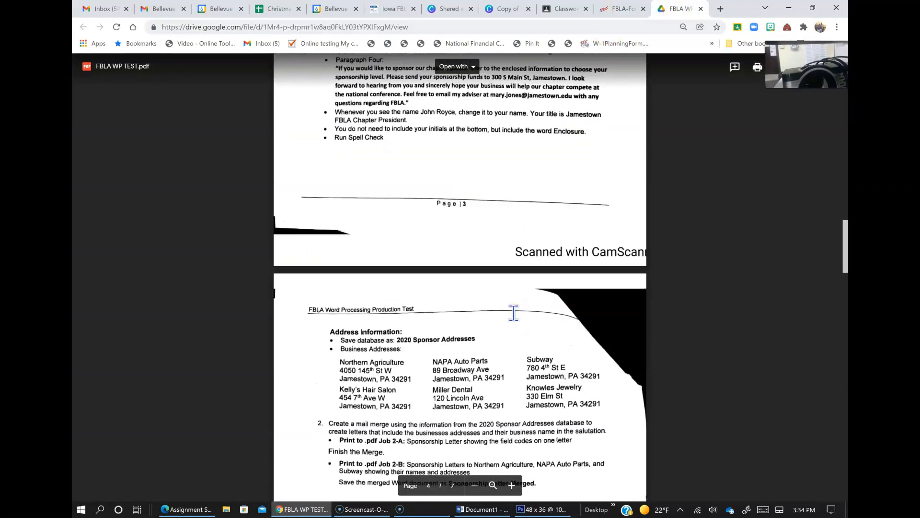
scroll(514, 313, "up", 4)
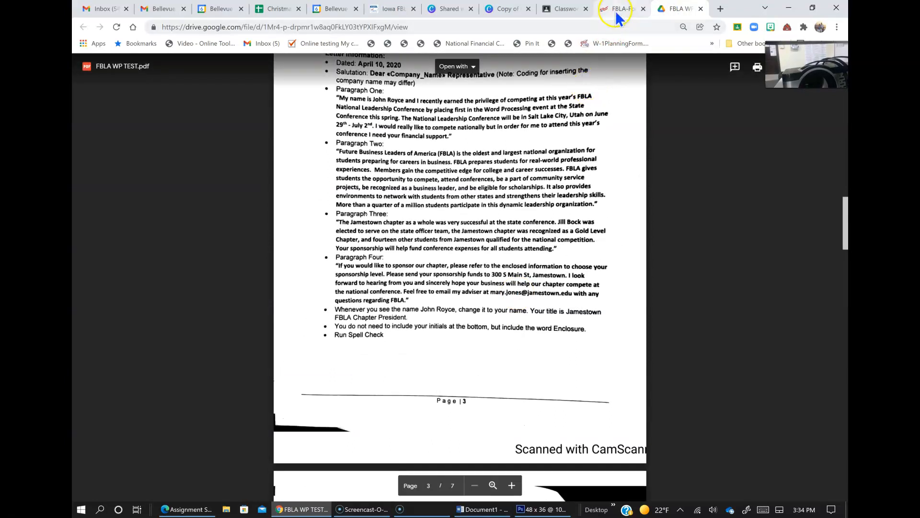
left_click(615, 9)
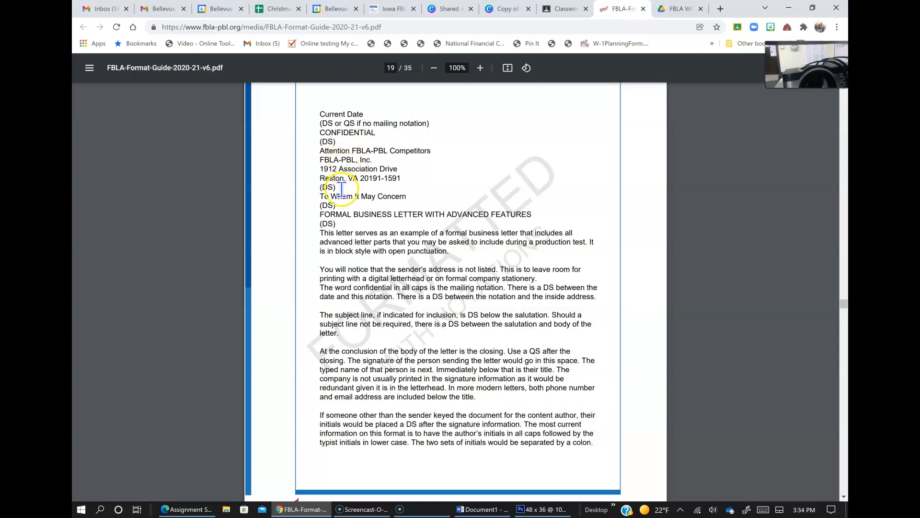
Switch to the Word letter and start a mail merge of the Letters type
left_click(488, 510)
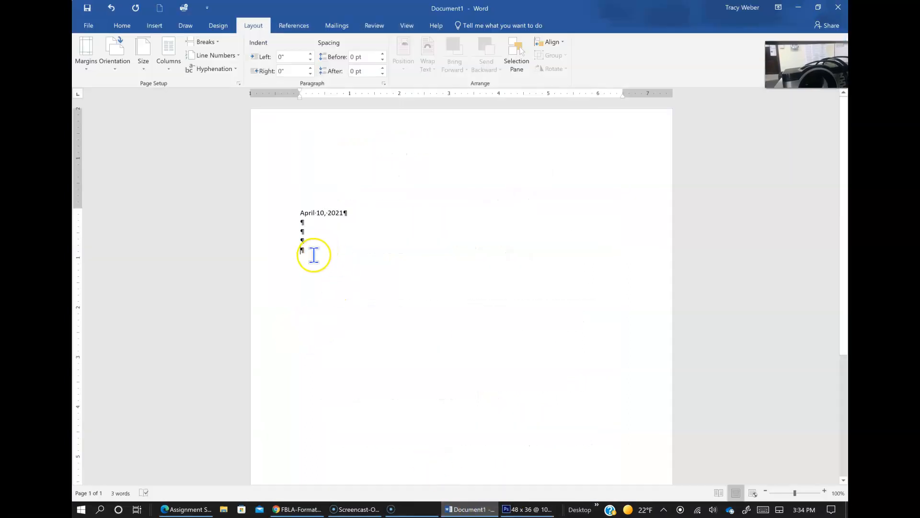
left_click(337, 27)
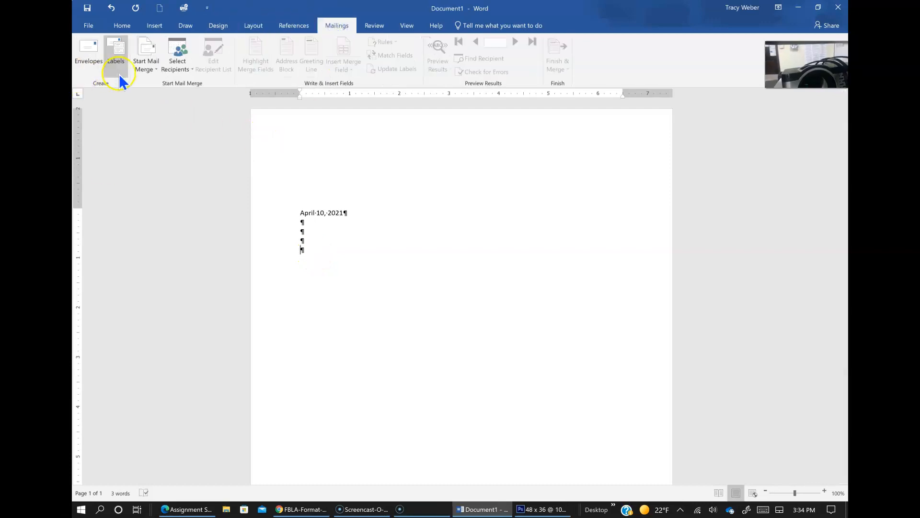
left_click(152, 75)
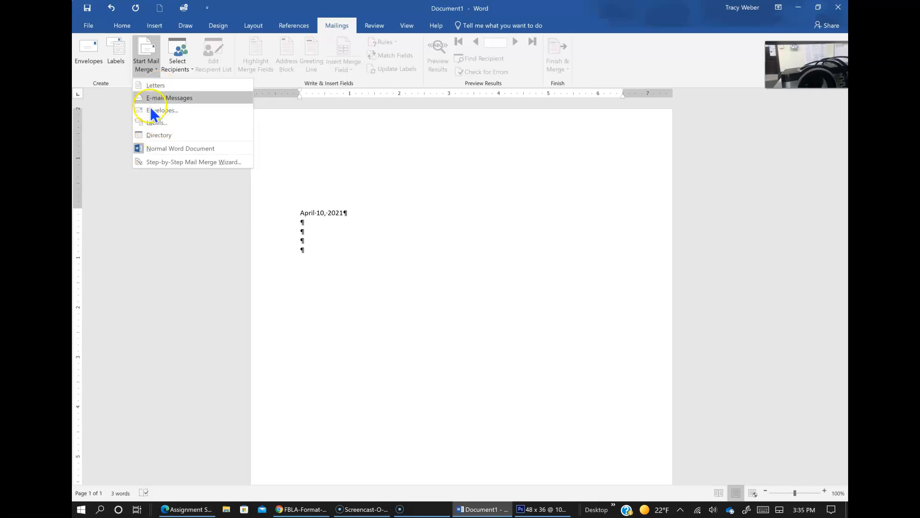
left_click(151, 88)
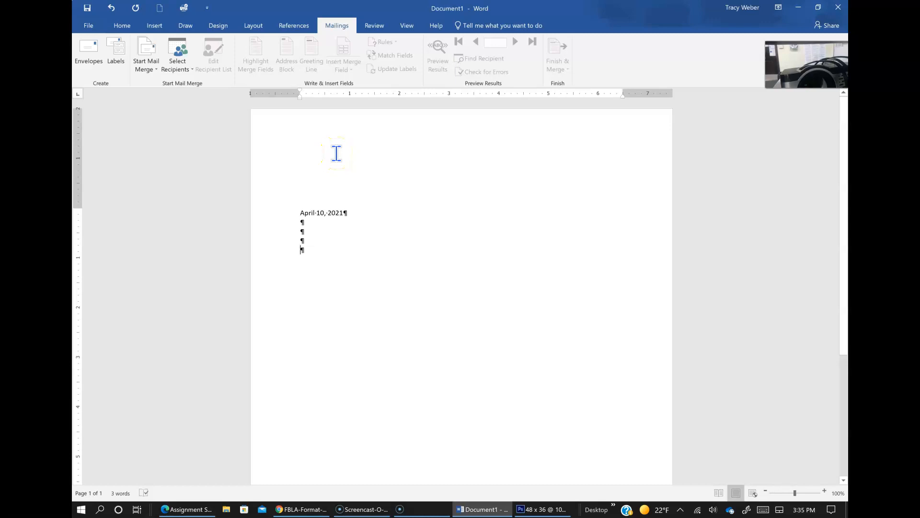
Begin a new recipient list for the mail merge and open its column customization
left_click(189, 66)
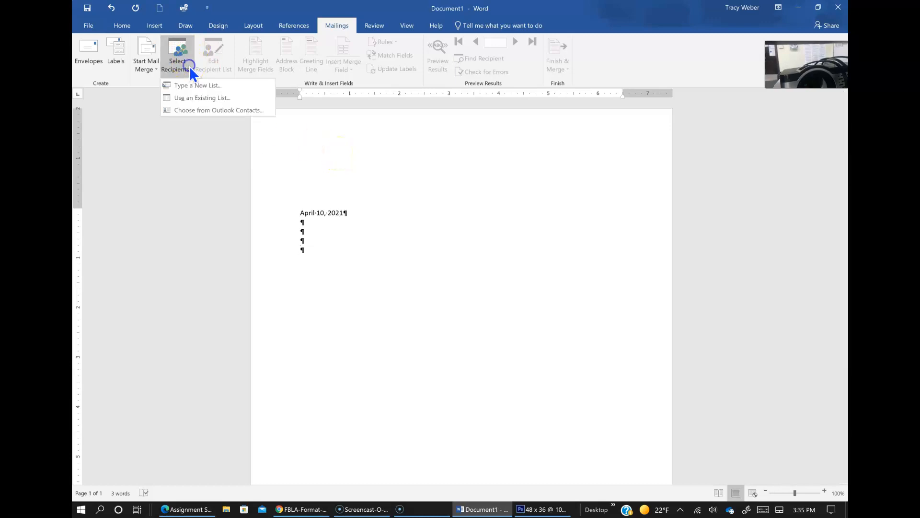
left_click(195, 88)
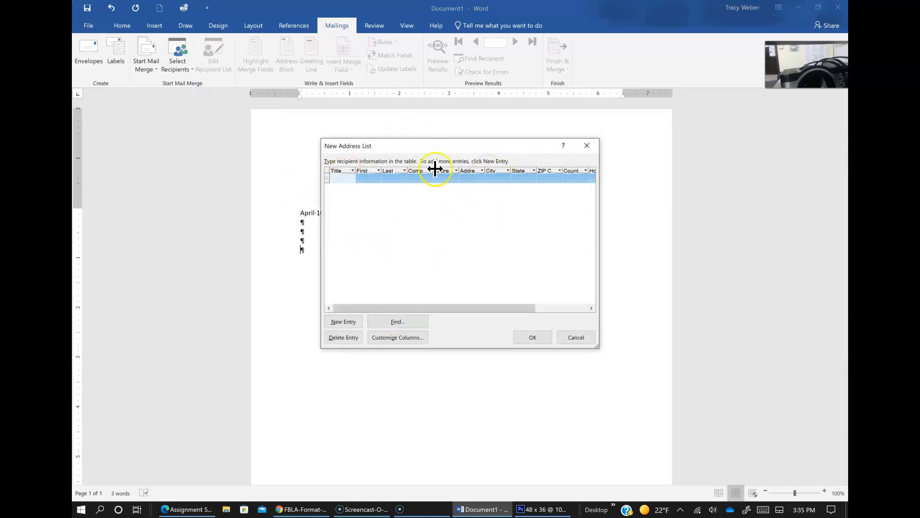
left_click(396, 337)
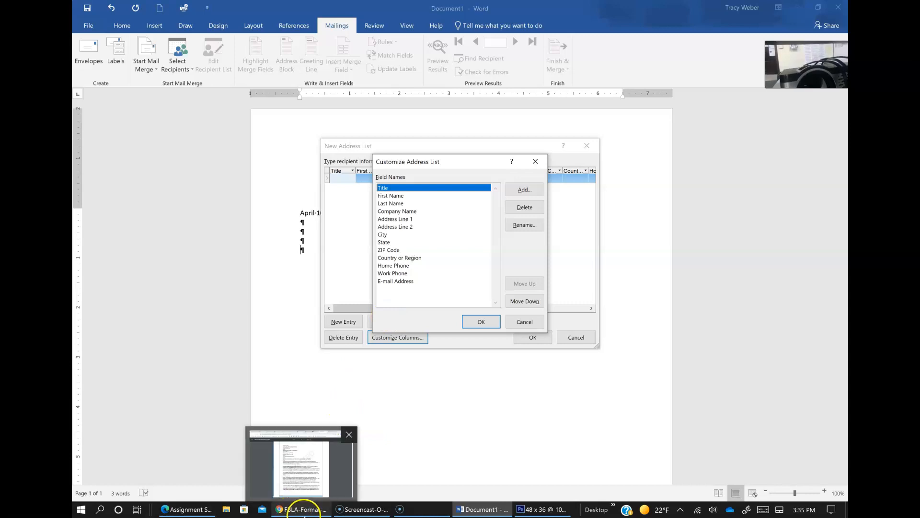
Switch to the FBLA WP TEST PDF in Chrome and review the Address Information section to see which address fields are needed
left_click(304, 512)
scroll(471, 283, "down", 1)
scroll(471, 283, "down", 4)
scroll(471, 282, "down", 5)
left_click(685, 8)
left_click(415, 270)
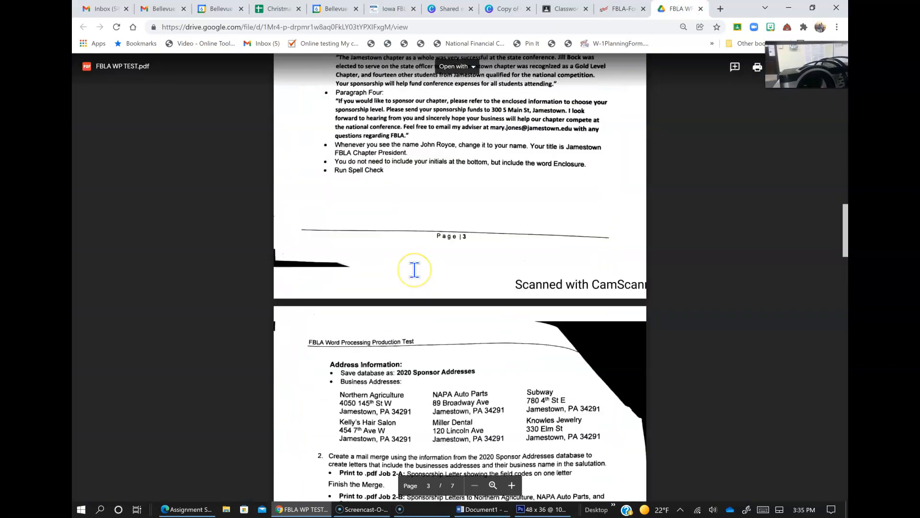
scroll(414, 270, "down", 3)
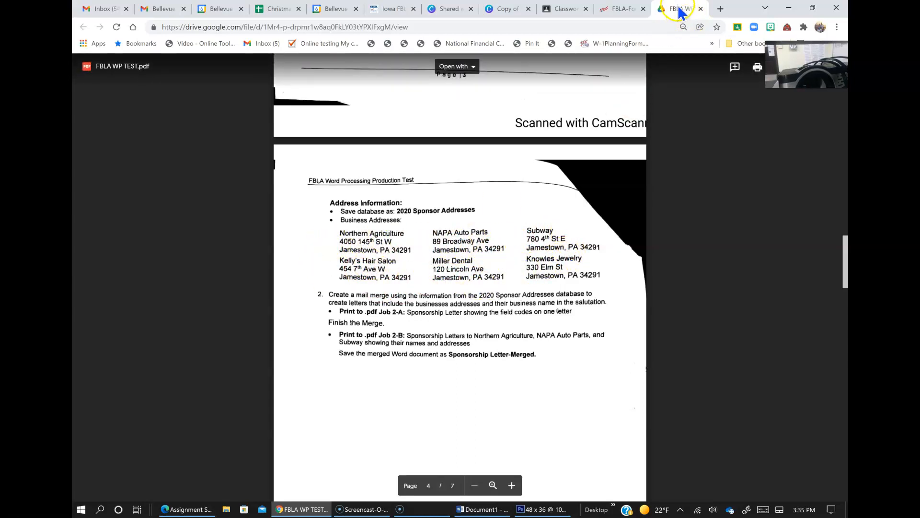
Back in Word, delete the Title, First Name and Last Name fields from the address list
left_click(480, 510)
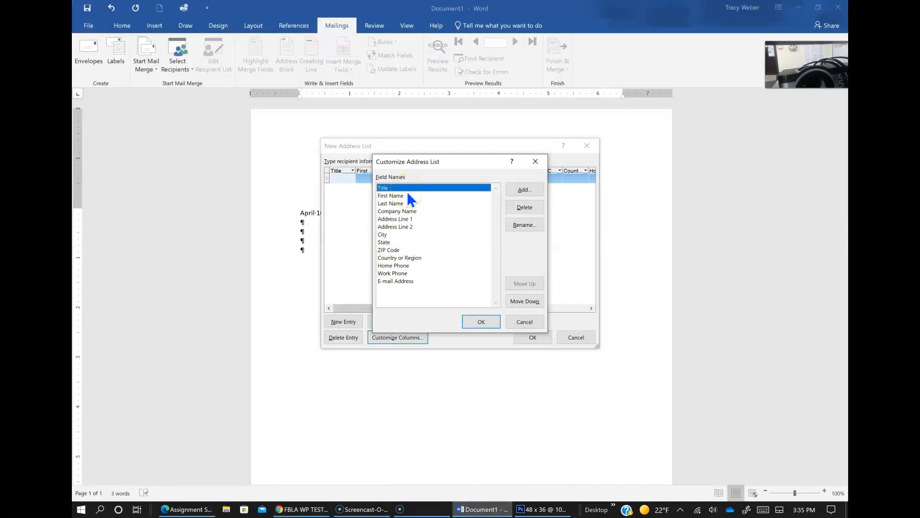
left_click(523, 208)
left_click(446, 284)
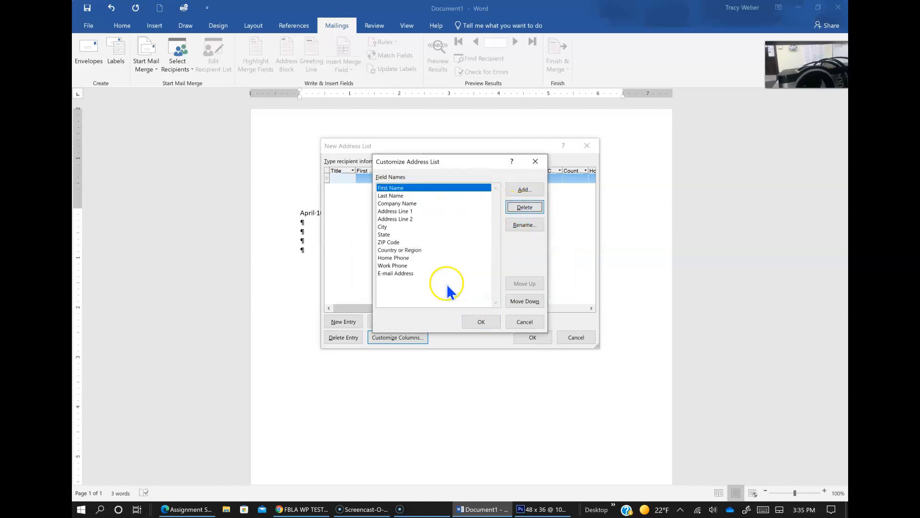
left_click(522, 210)
left_click(446, 283)
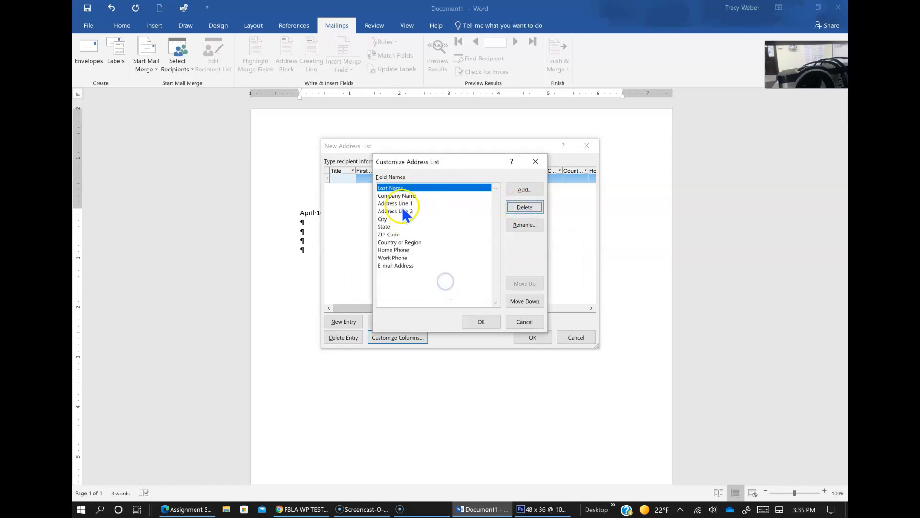
left_click(530, 207)
left_click(448, 283)
Delete the Address Line 2 and Country or Region fields from the address list, keeping ZIP Code
left_click(412, 204)
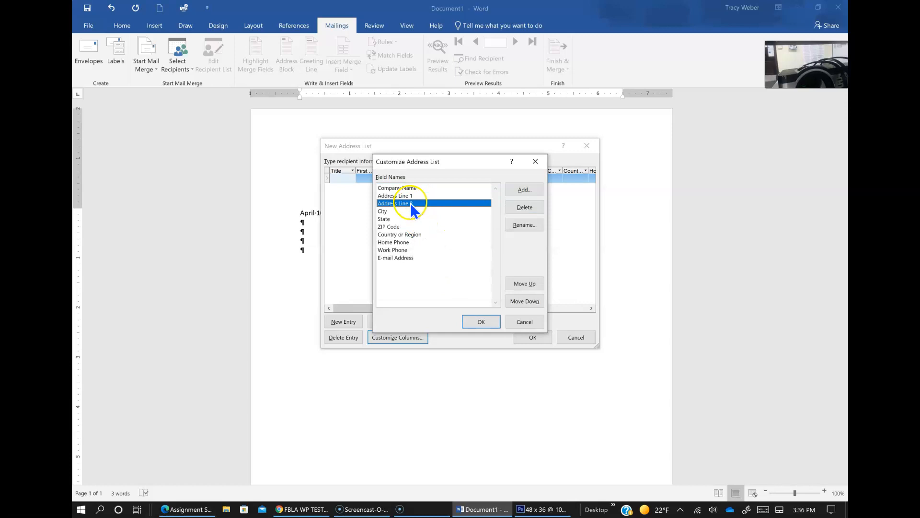
left_click(521, 207)
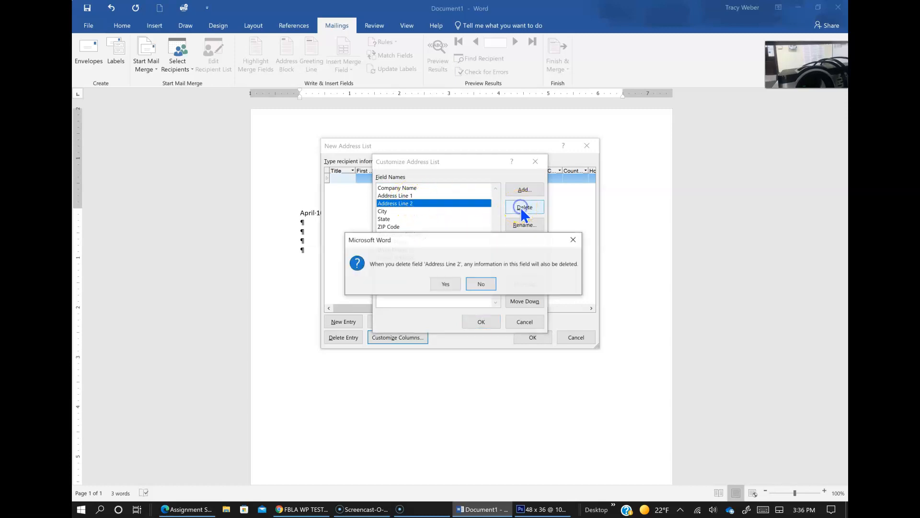
left_click(445, 287)
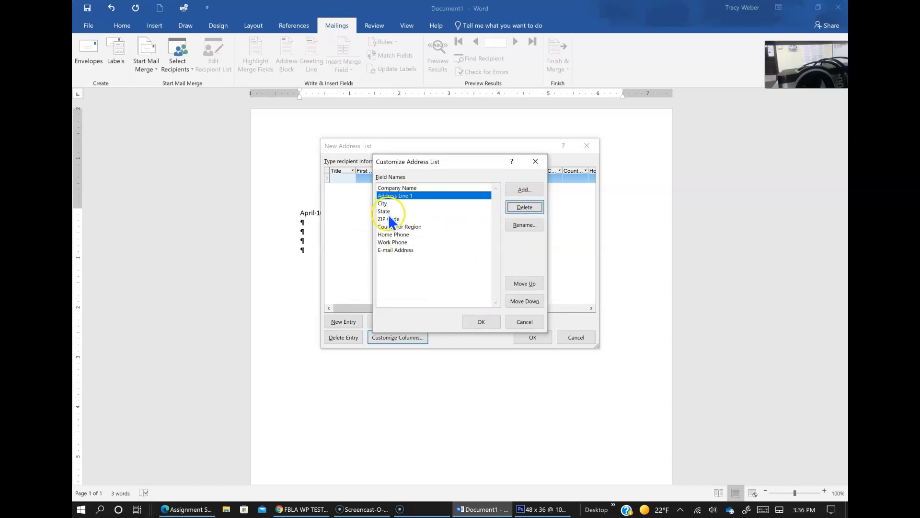
left_click(390, 227)
left_click(525, 206)
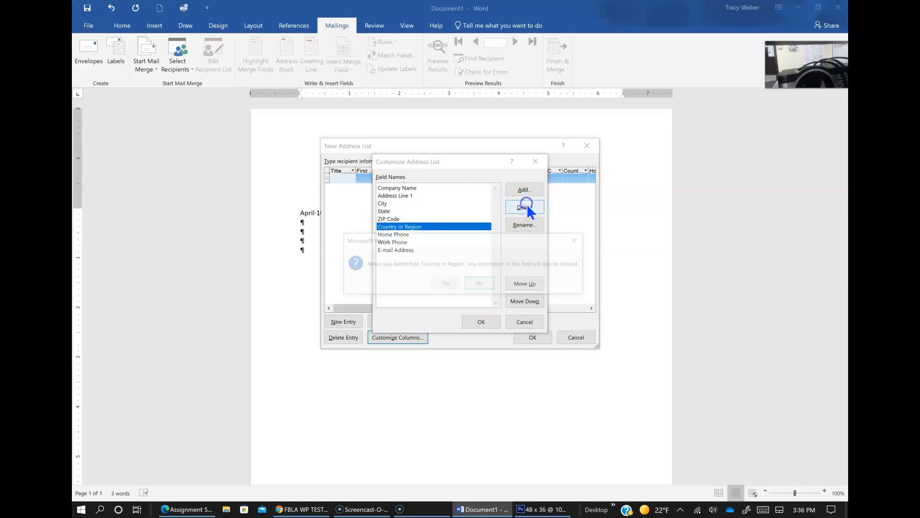
left_click(445, 286)
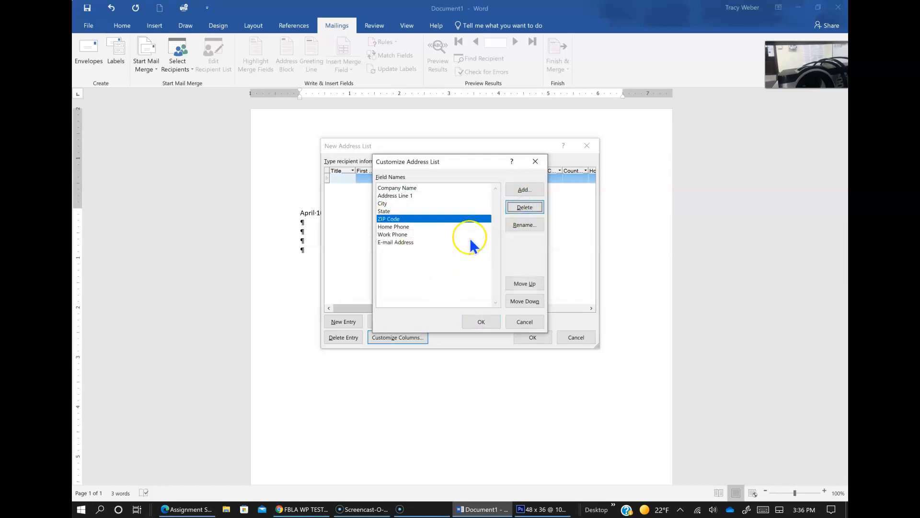
left_click(526, 206)
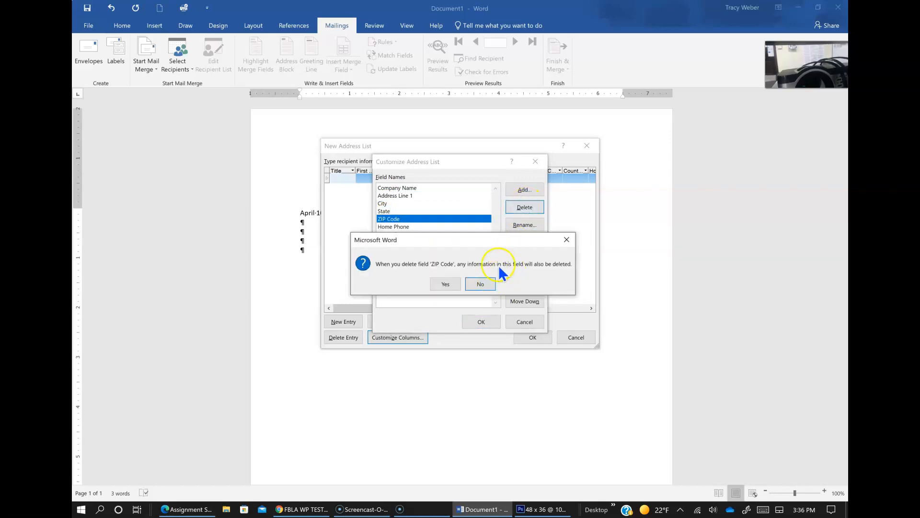
left_click(567, 239)
Delete the Home Phone, Work Phone and E-mail Address fields from the address list
left_click(402, 227)
left_click(526, 207)
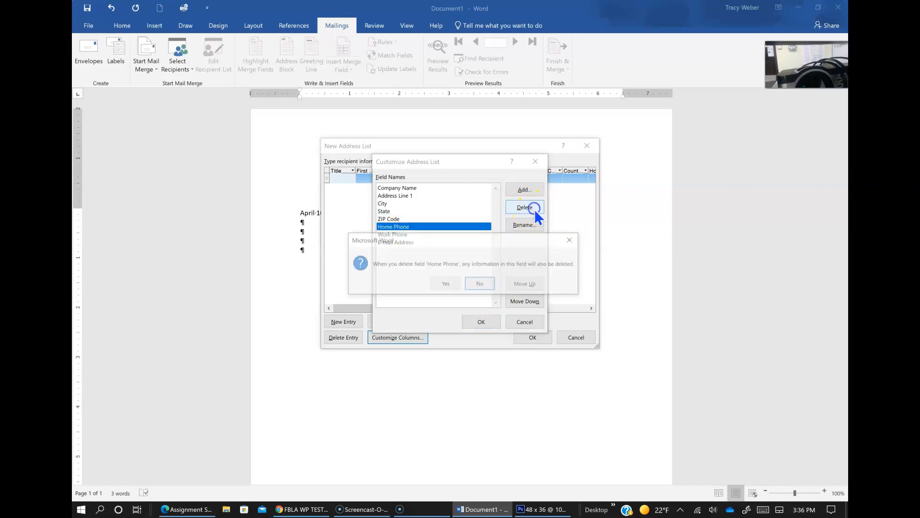
left_click(447, 286)
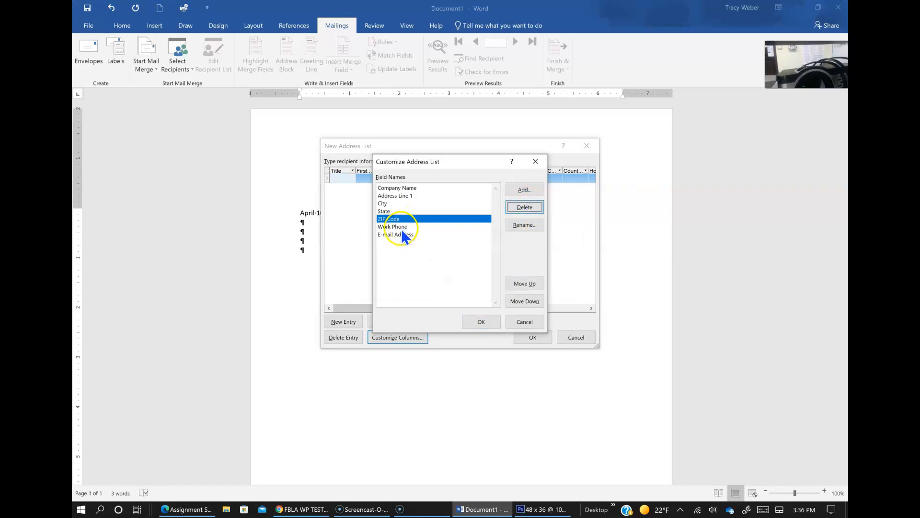
left_click(401, 227)
left_click(518, 213)
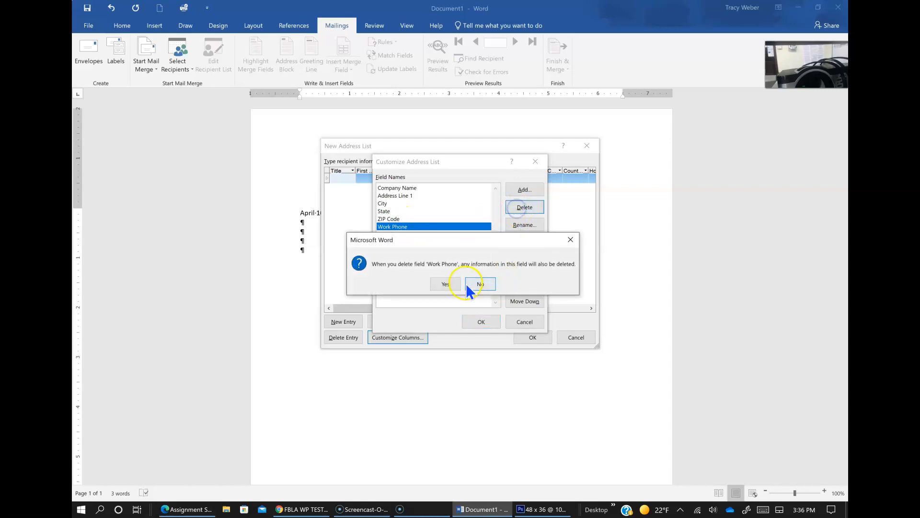
left_click(447, 286)
left_click(410, 228)
left_click(524, 206)
left_click(447, 284)
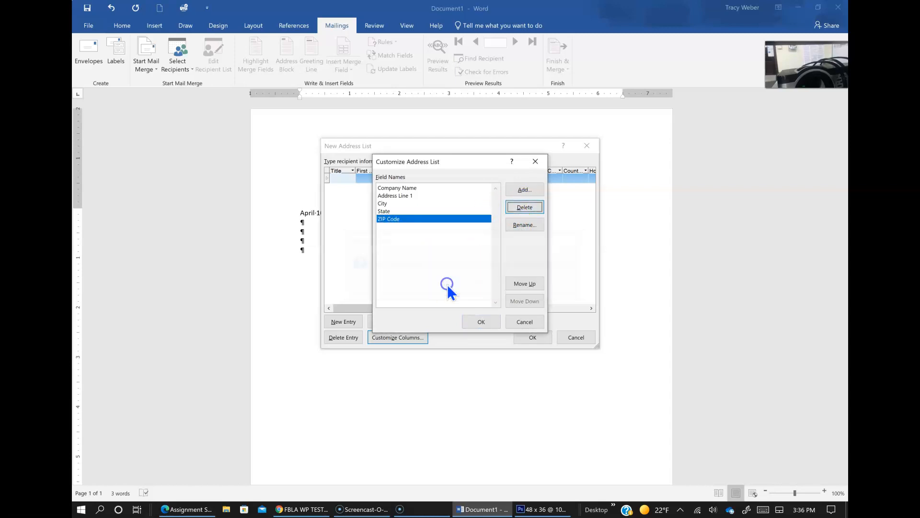
Apply the customized fields and widen the Company Name, Address Line 1 and City columns of the new address list
left_click(479, 322)
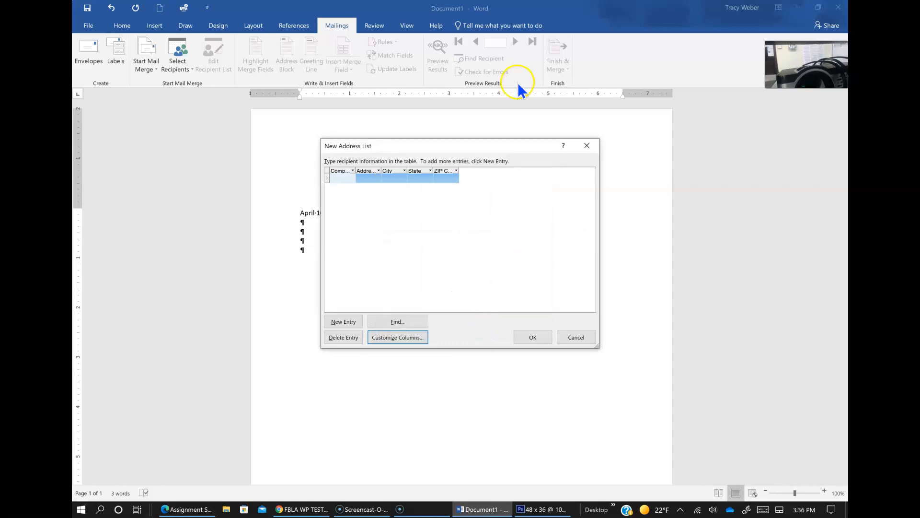
left_click_drag(357, 171, 447, 170)
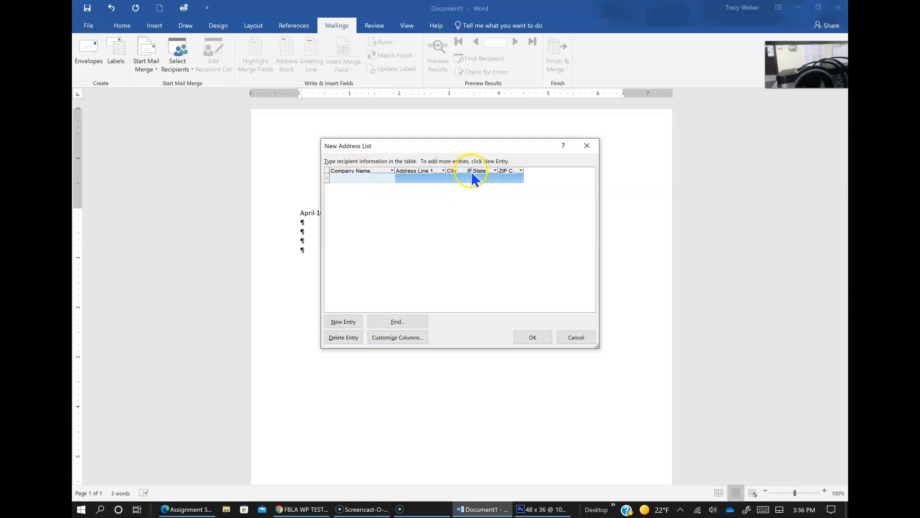
left_click_drag(471, 171, 502, 170)
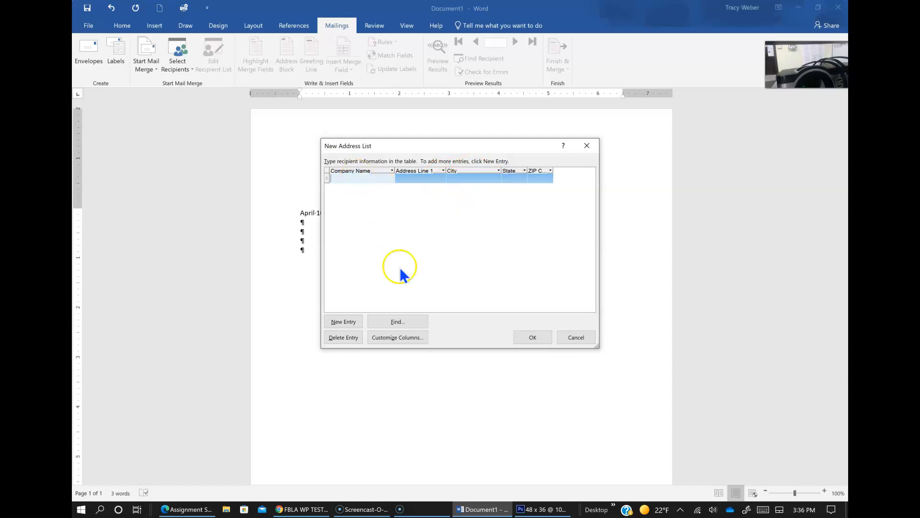
Switch to the FBLA WP TEST PDF in Chrome and snap its window to the left half of the screen
left_click(306, 509)
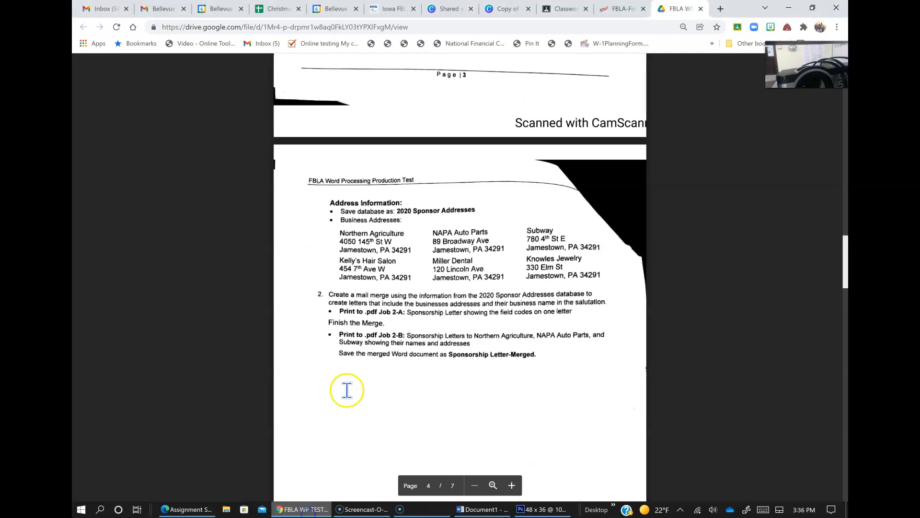
double_click(734, 12)
key("super+Left")
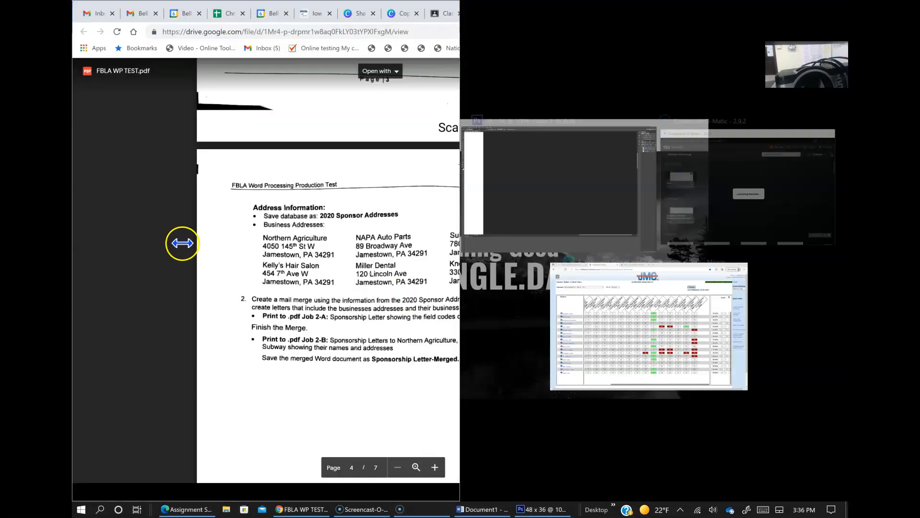
key("Escape")
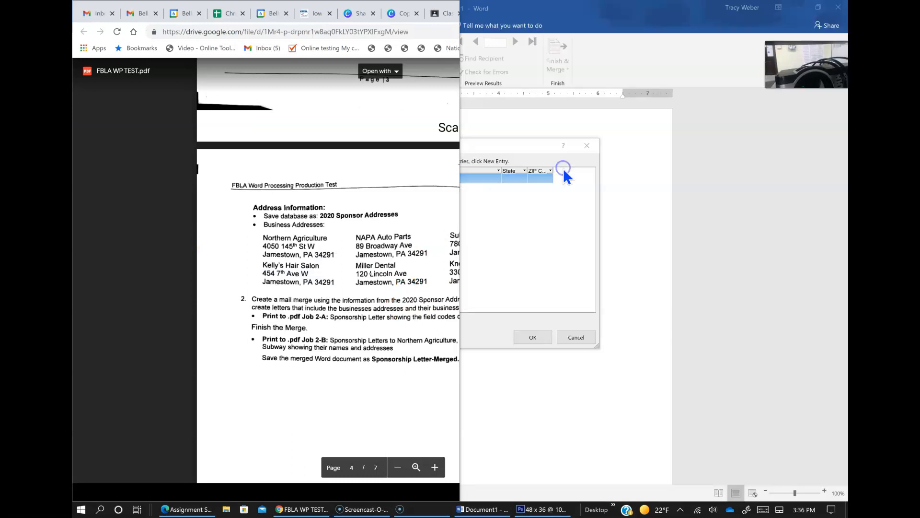
left_click(630, 277)
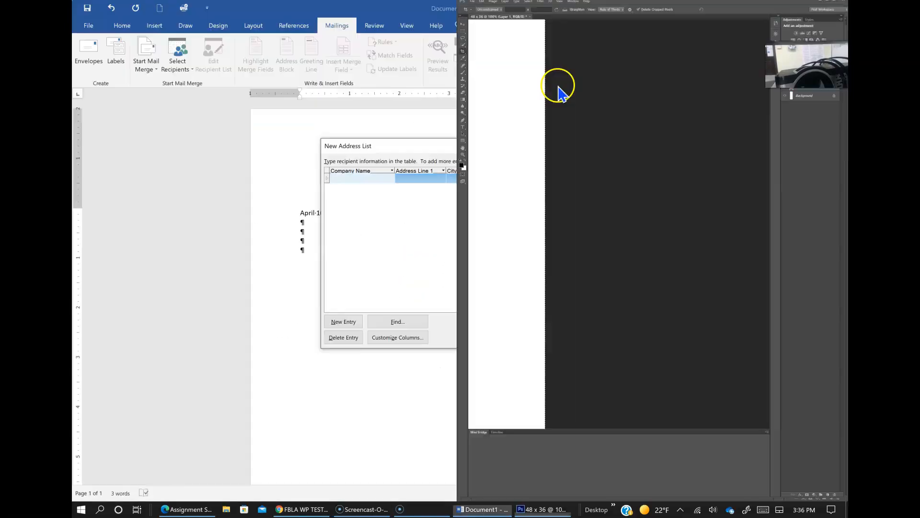
left_click(386, 15)
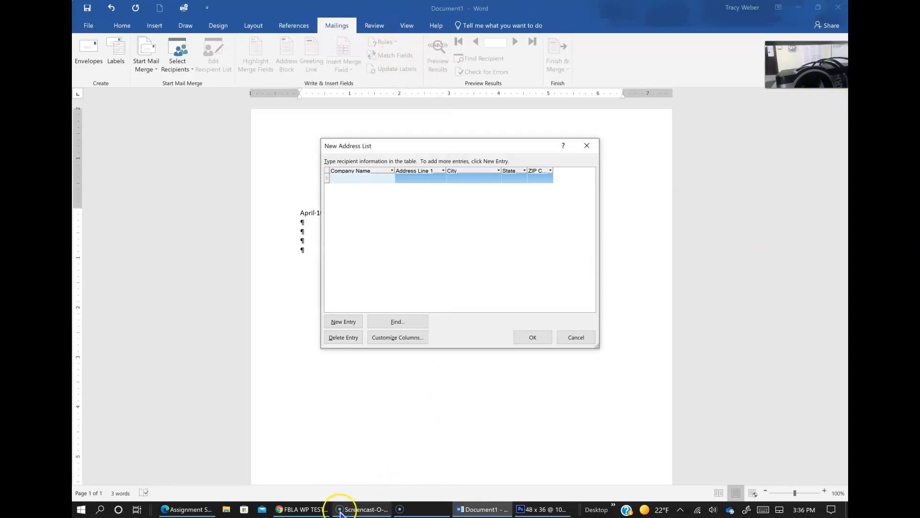
Switch to the FBLA WP TEST PDF and snap its window to the right half of the screen, beside Word's new address list
left_click(302, 509)
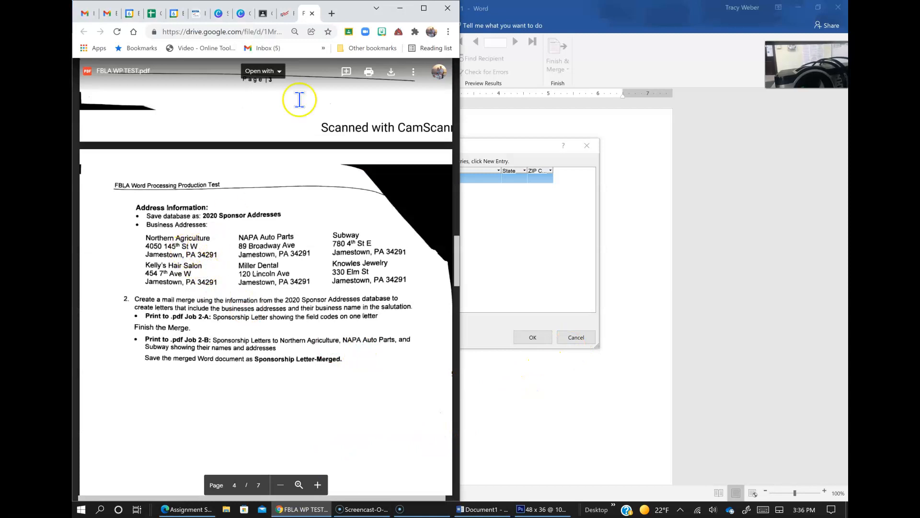
left_click_drag(462, 62, 152, 116)
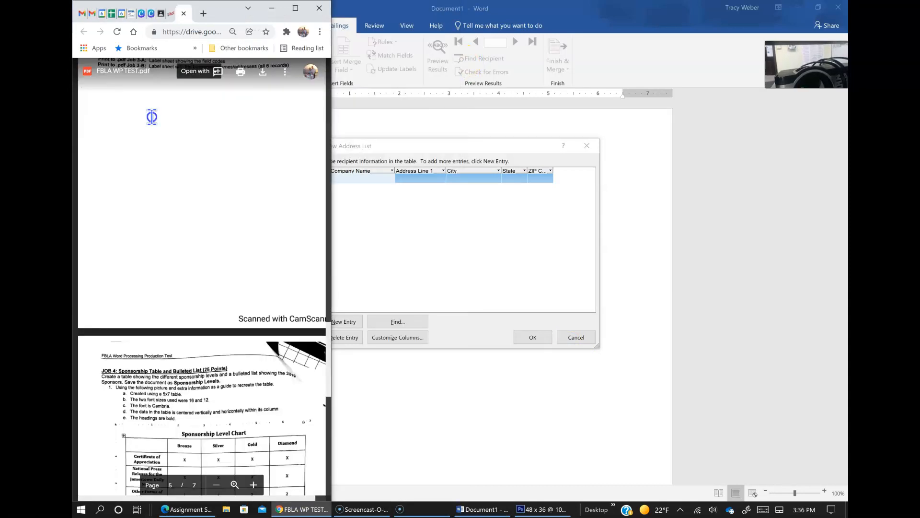
scroll(168, 211, "down", 3)
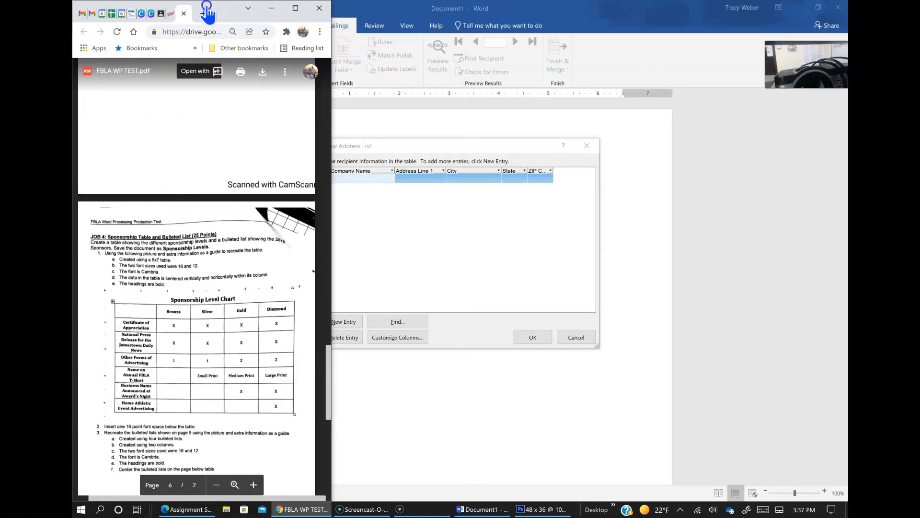
left_click_drag(380, 48, 393, 56)
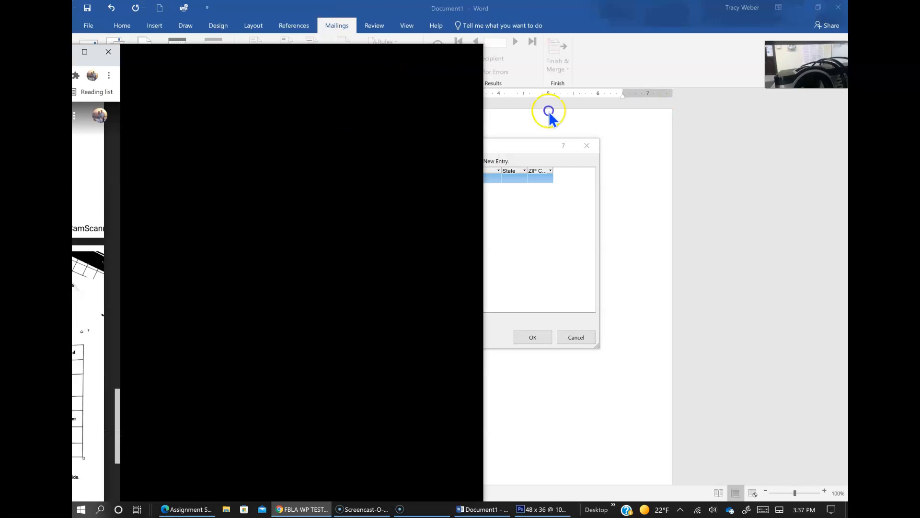
left_click(345, 42)
left_click_drag(349, 59, 848, 50)
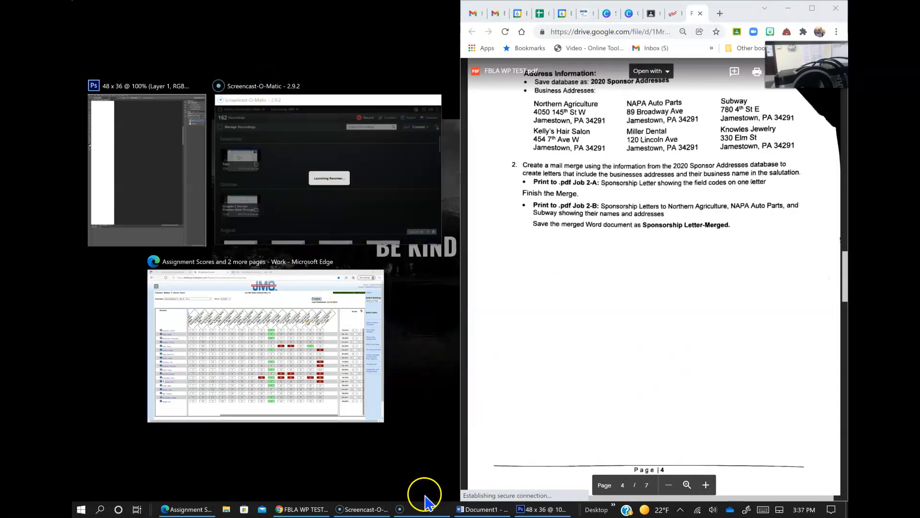
left_click(481, 509)
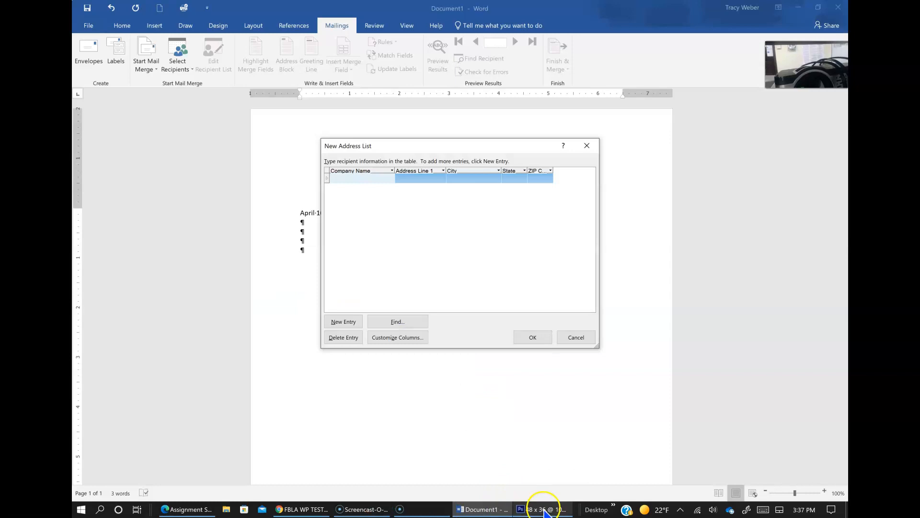
left_click(308, 511)
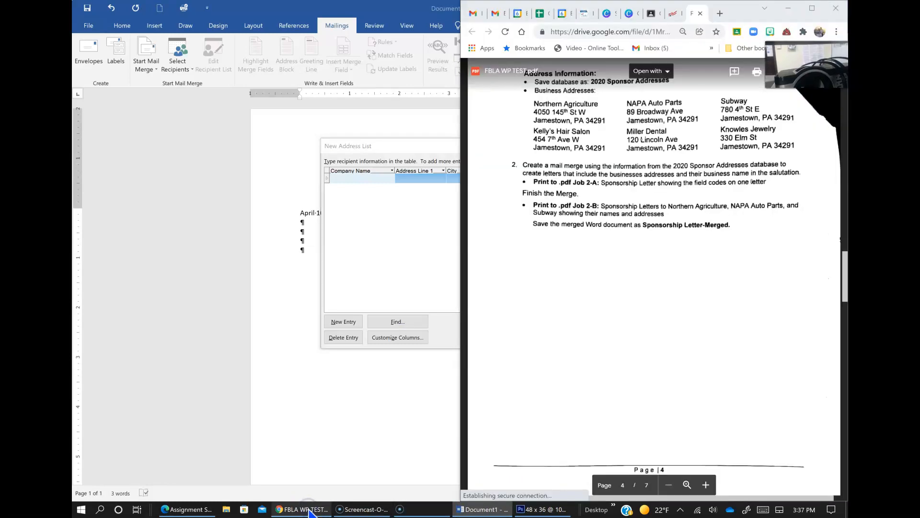
Enter Northern Agriculture as the Company Name of the first entry in the new address list
left_click(355, 182)
type("Norther")
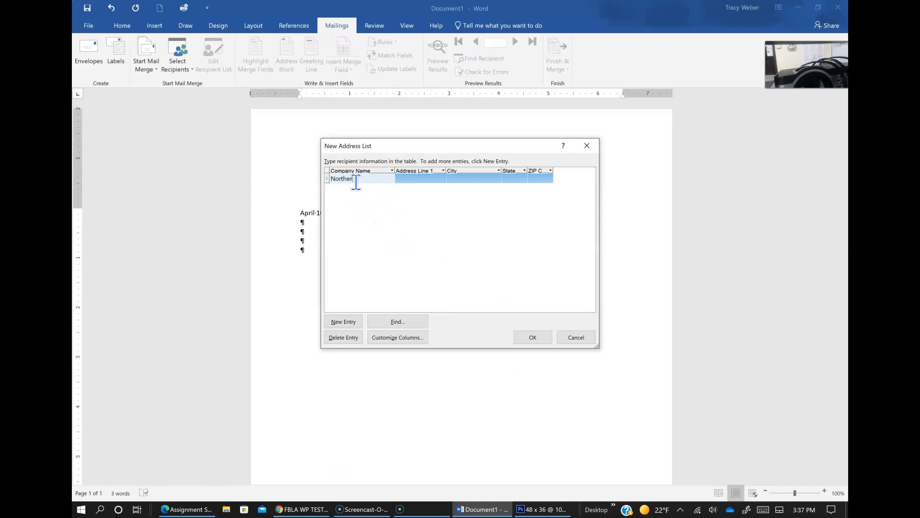
type("n Agril")
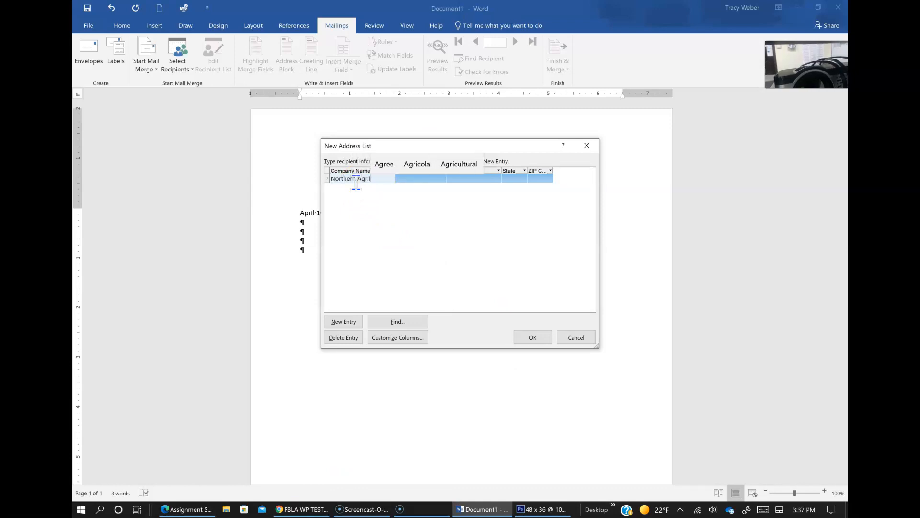
type("cu")
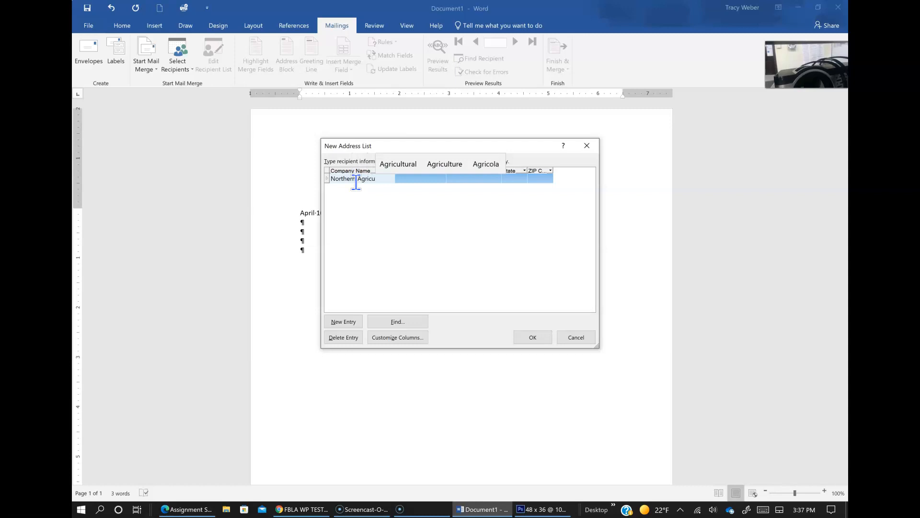
type("ure")
key("Tab")
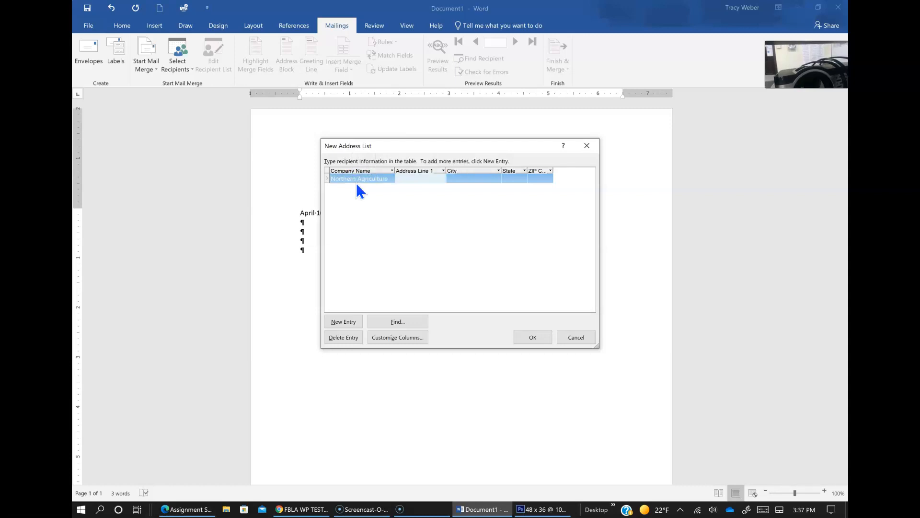
Fill in Address Line 1 for Northern Agriculture with the street address given in the PDF, writing out the word Street
left_click(289, 510)
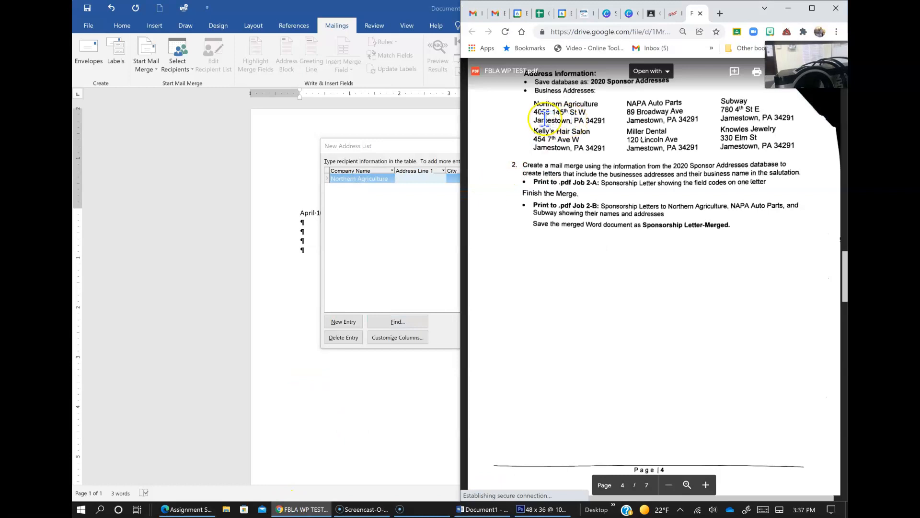
left_click(418, 181)
type("4050 ")
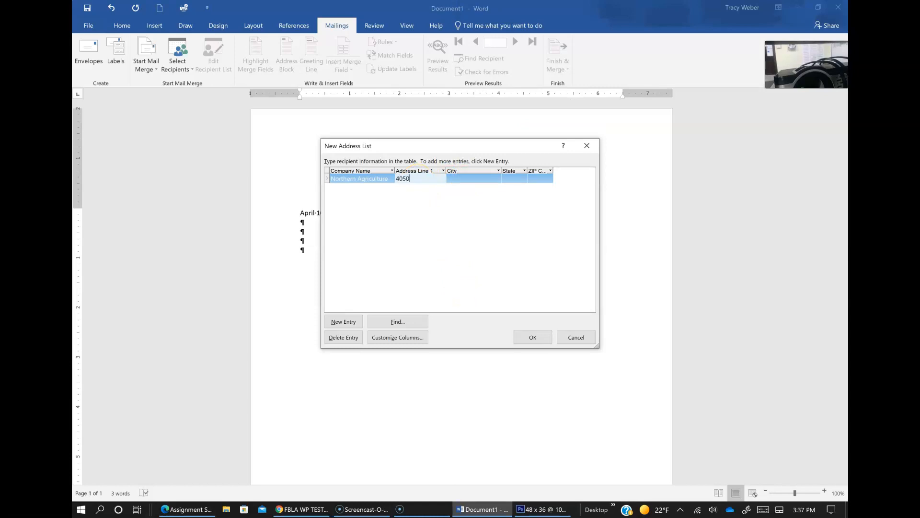
type("145th Street")
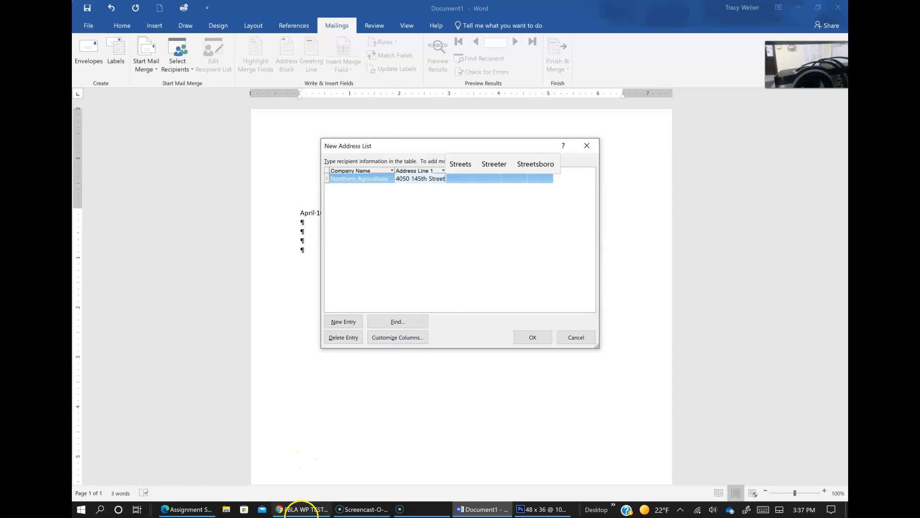
left_click(303, 509)
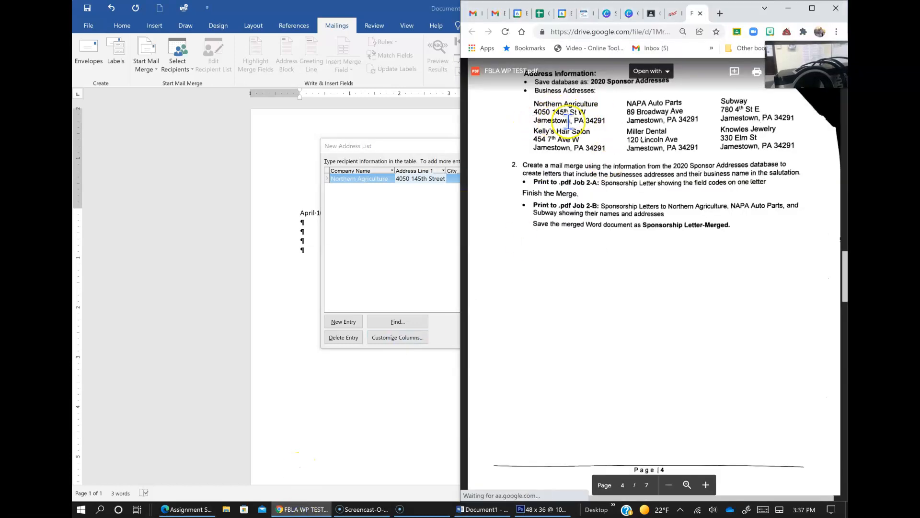
left_click(428, 209)
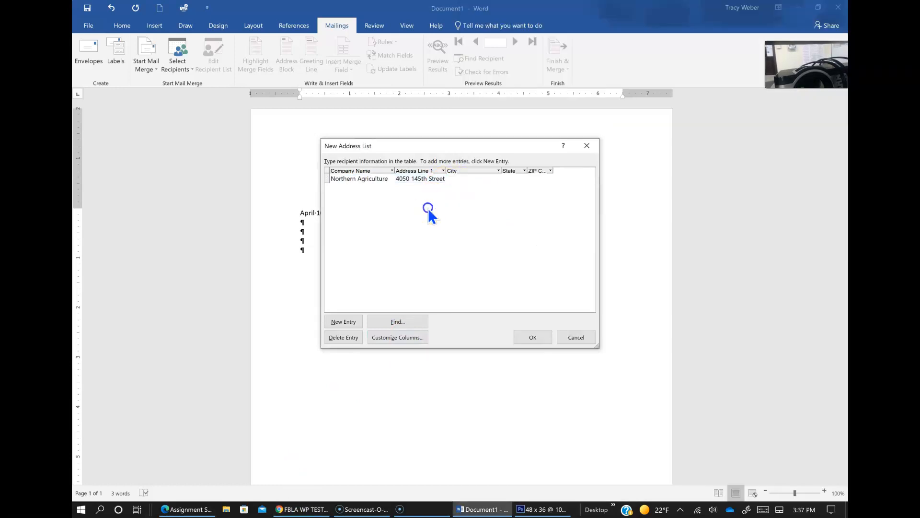
left_click(444, 180)
left_click(541, 231)
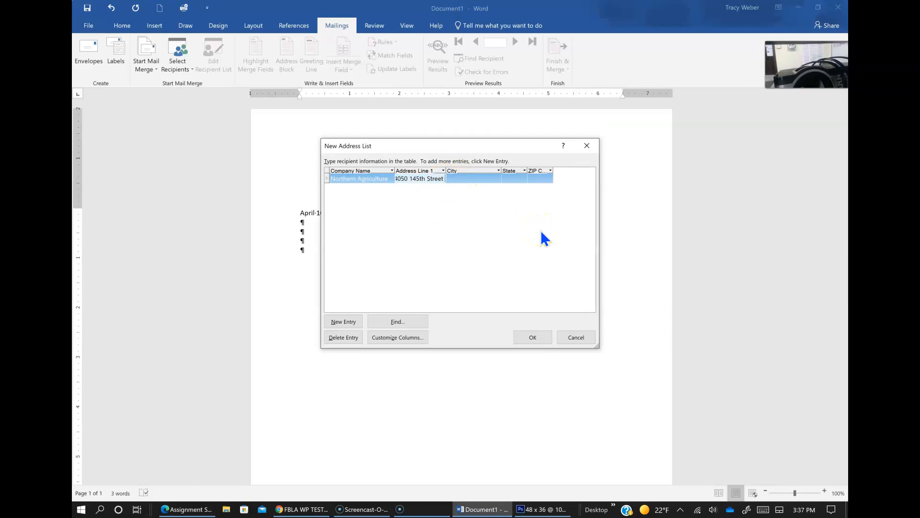
key("Tab")
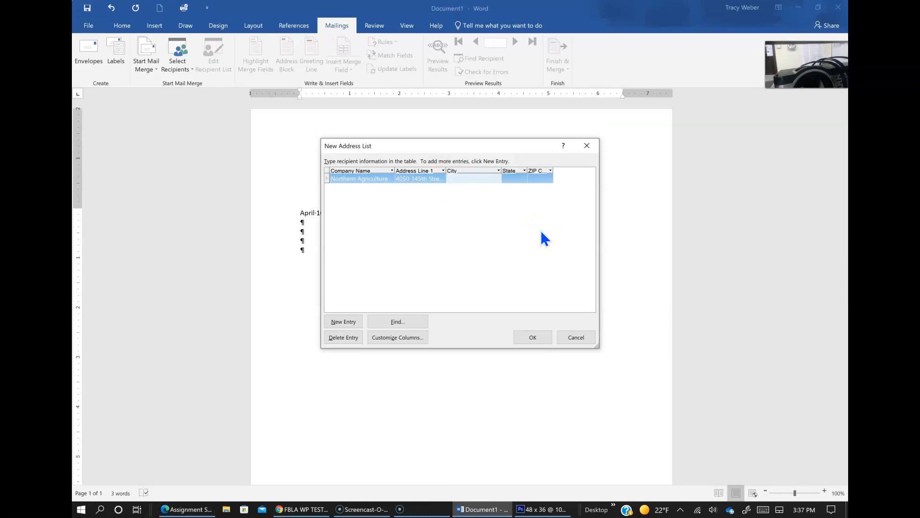
Fill in the City and State fields of the Northern Agriculture entry from the PDF's business addresses
left_click(290, 510)
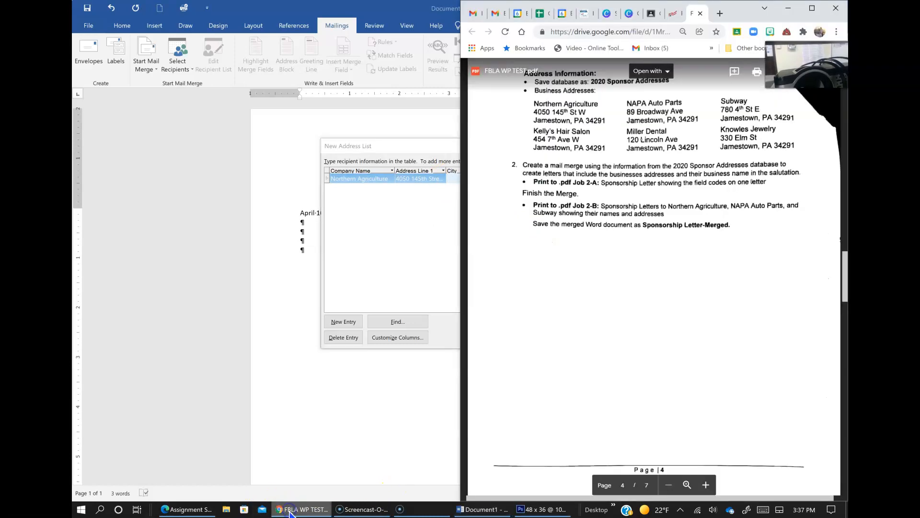
left_click(290, 511)
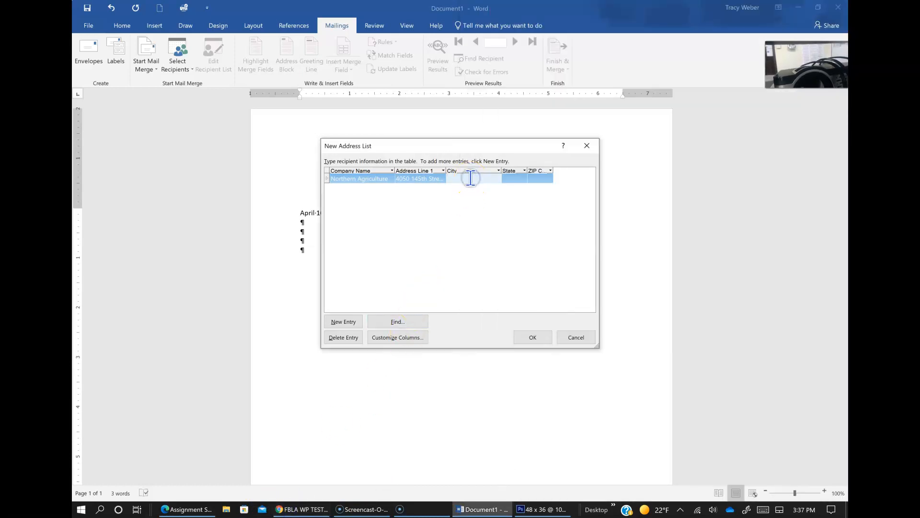
type("Jamestown")
key("Tab")
type("PA")
left_click(462, 212)
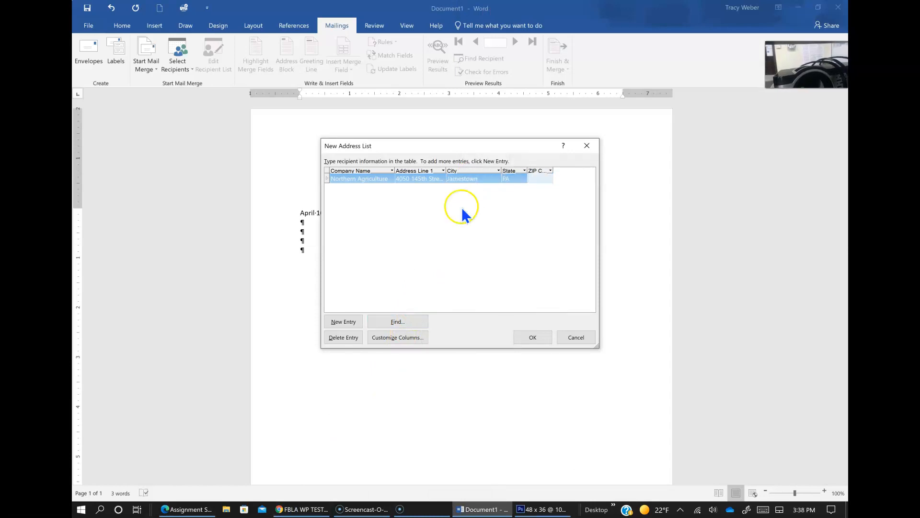
Look up Northern Agriculture's postal code in the PDF and enter it in the ZIP Code field
left_click(302, 510)
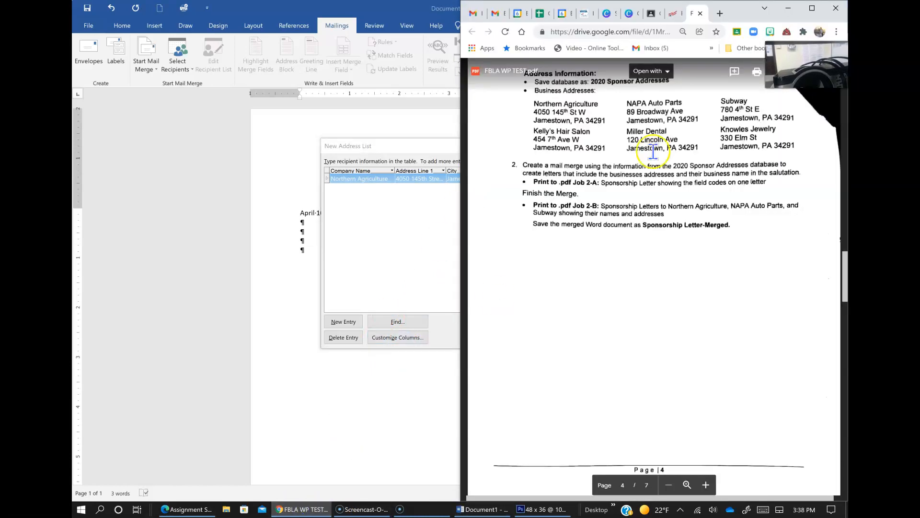
left_click(413, 290)
left_click(537, 179)
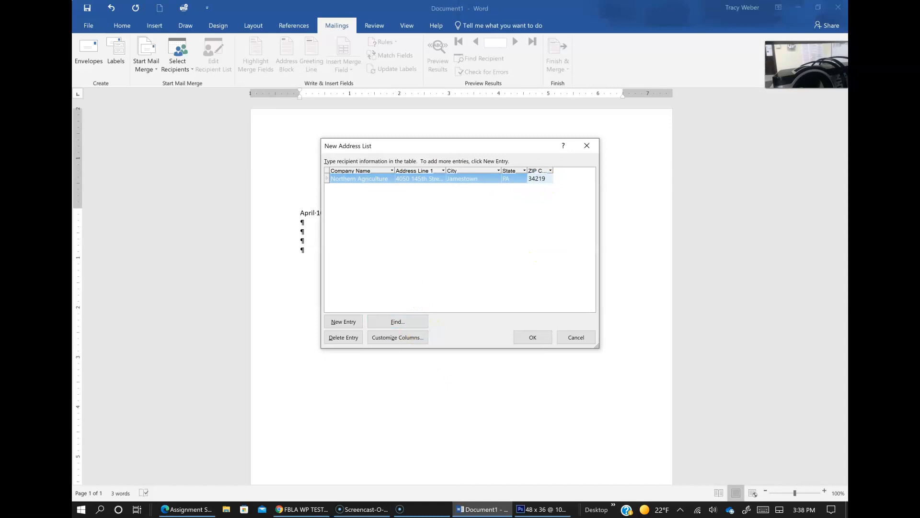
key("Tab")
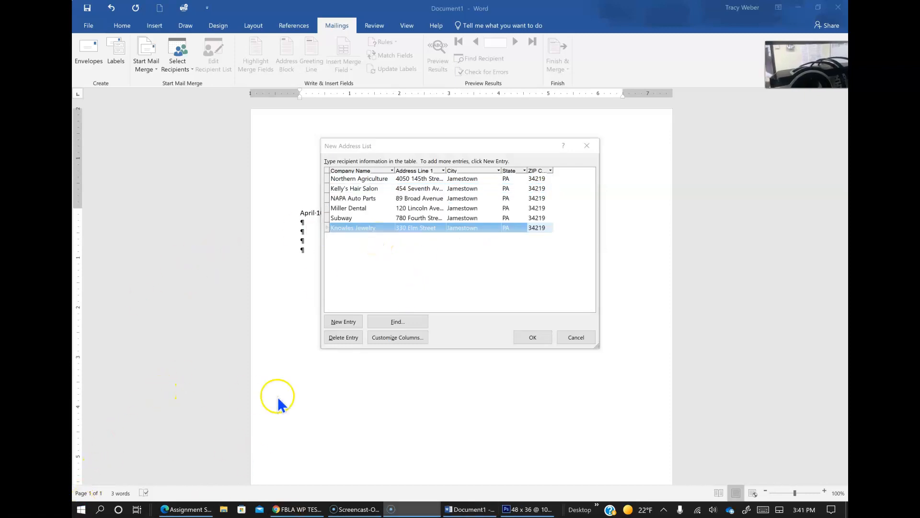
Widen the Address Line 1 column and spell out W as West in the Northern Agriculture and Kelly's Hair Salon addresses
left_click_drag(444, 171, 485, 169)
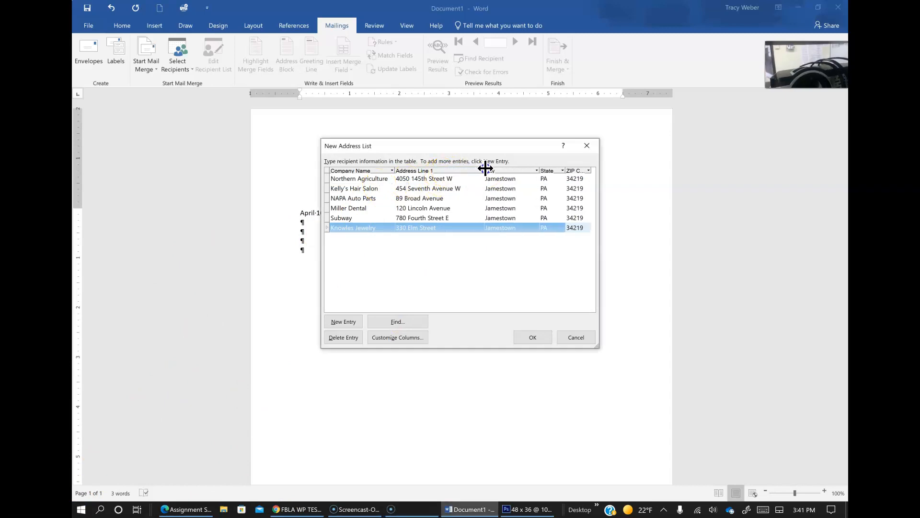
left_click(458, 178)
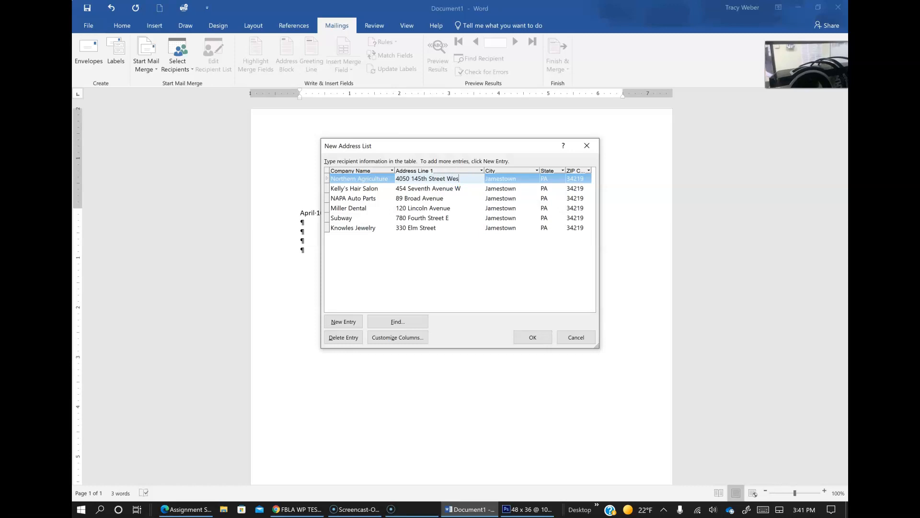
left_click(460, 179)
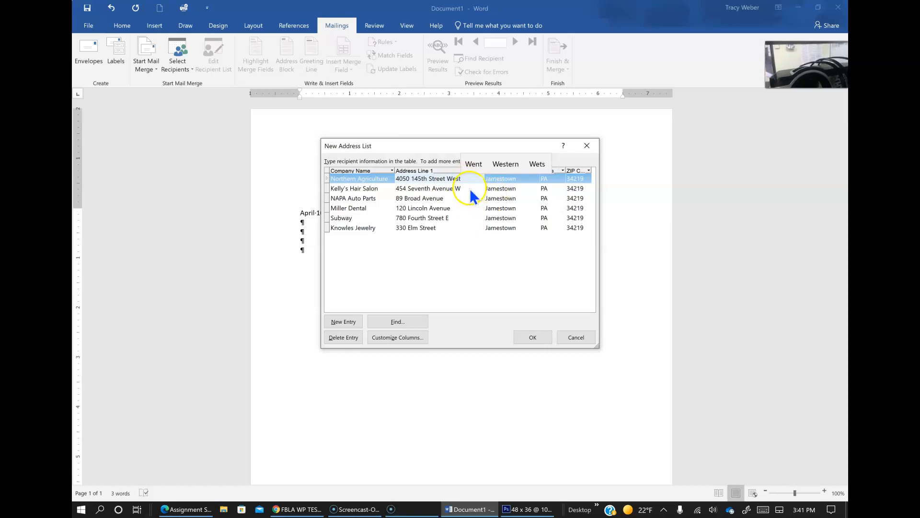
left_click(470, 188)
type("est")
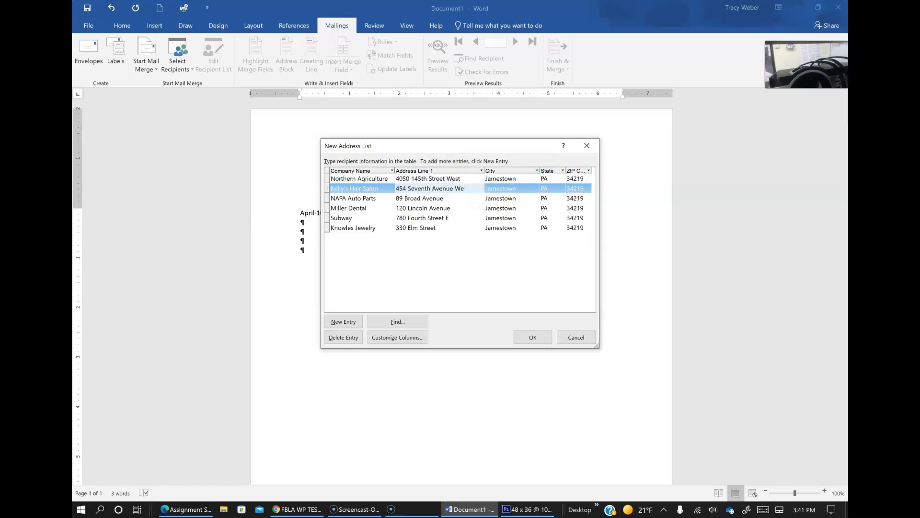
Spell out E as East in the Subway address and clear the Address Line 1 field of Knowles Jewelry
left_click(452, 217)
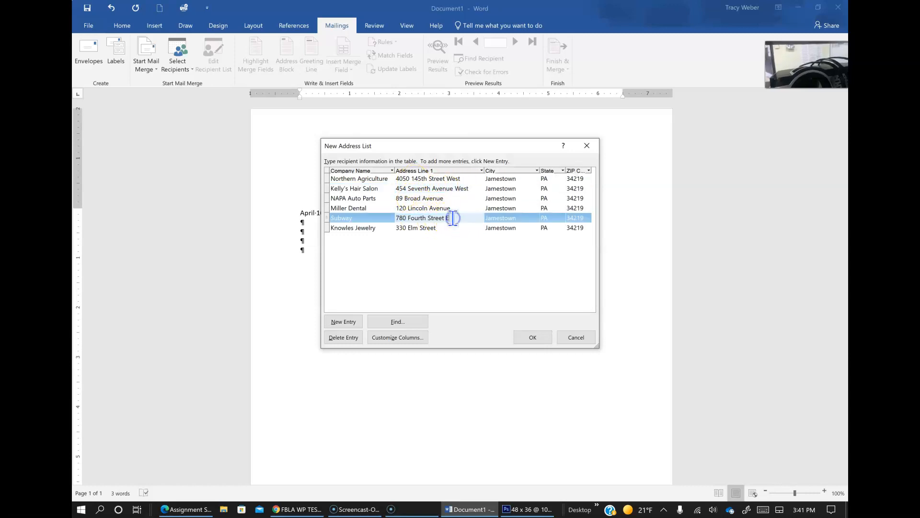
type("st")
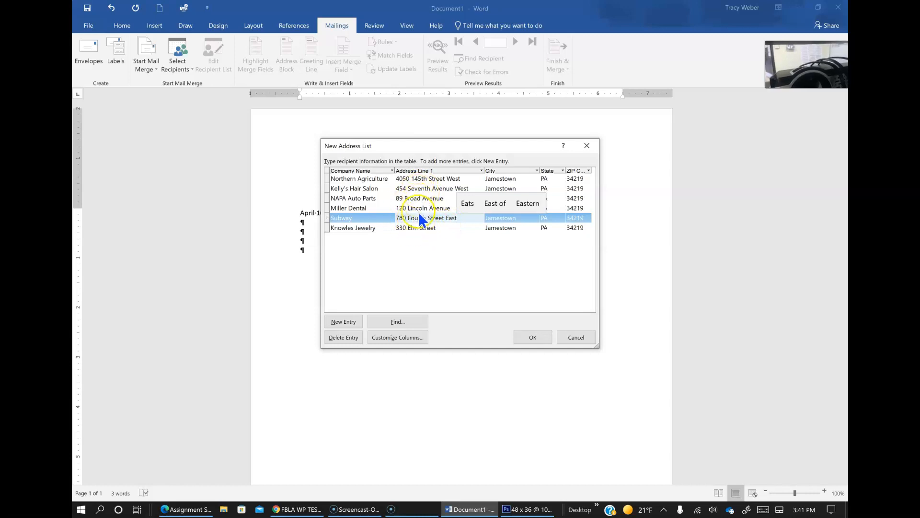
left_click(444, 231)
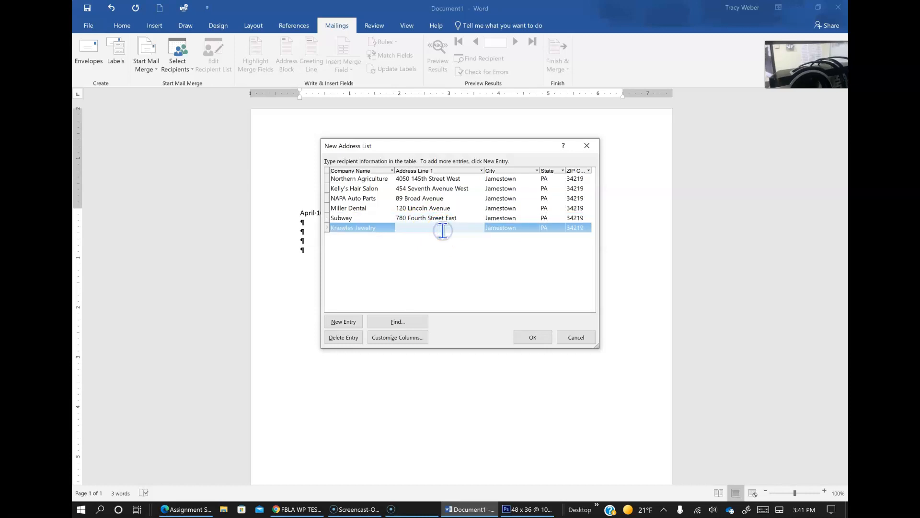
left_click(468, 219)
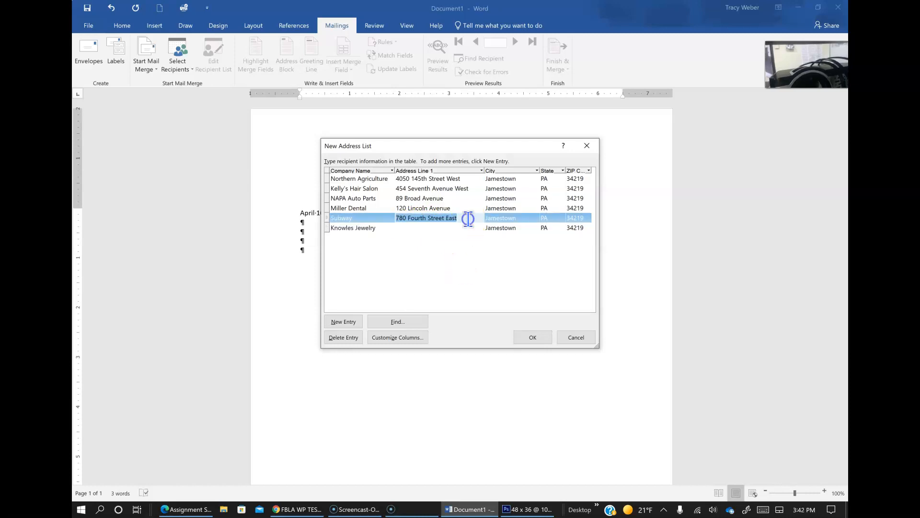
Look up Knowles Jewelry's street address in the test PDF, enter it in Address Line 1, and accept the address list
left_click(440, 229)
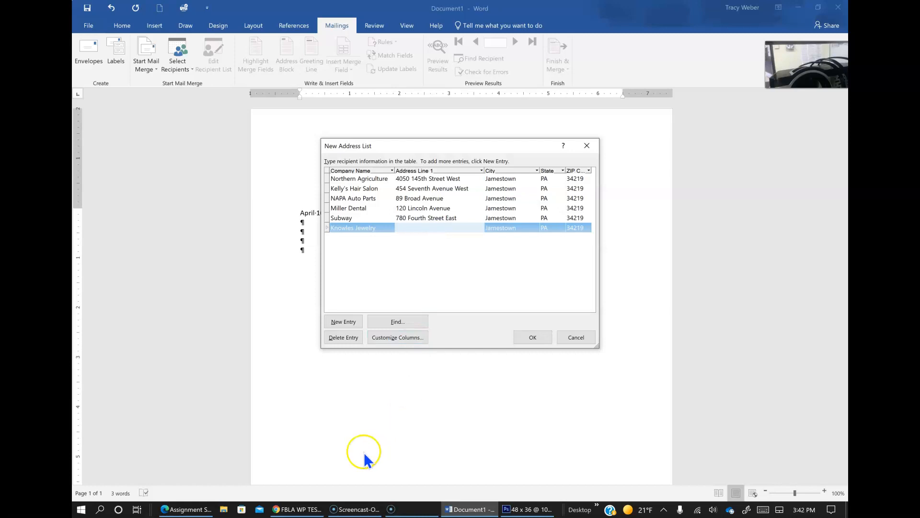
left_click(299, 510)
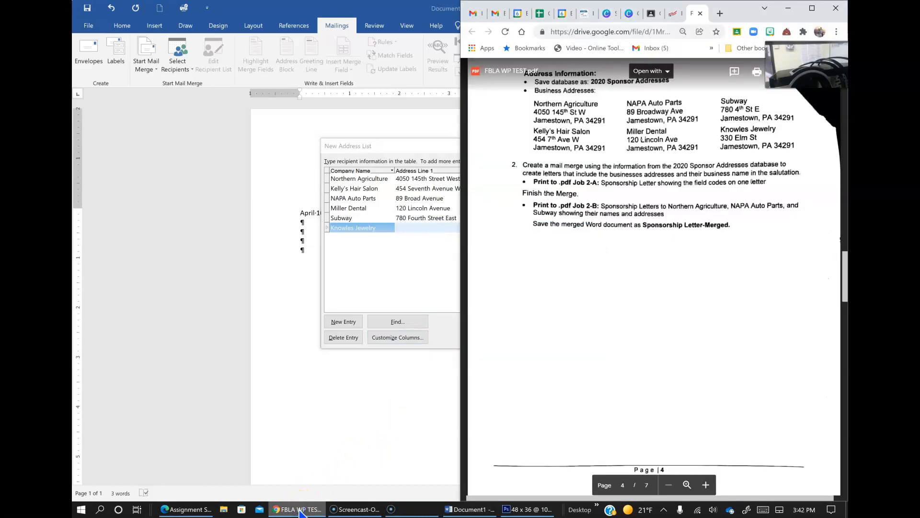
left_click(411, 227)
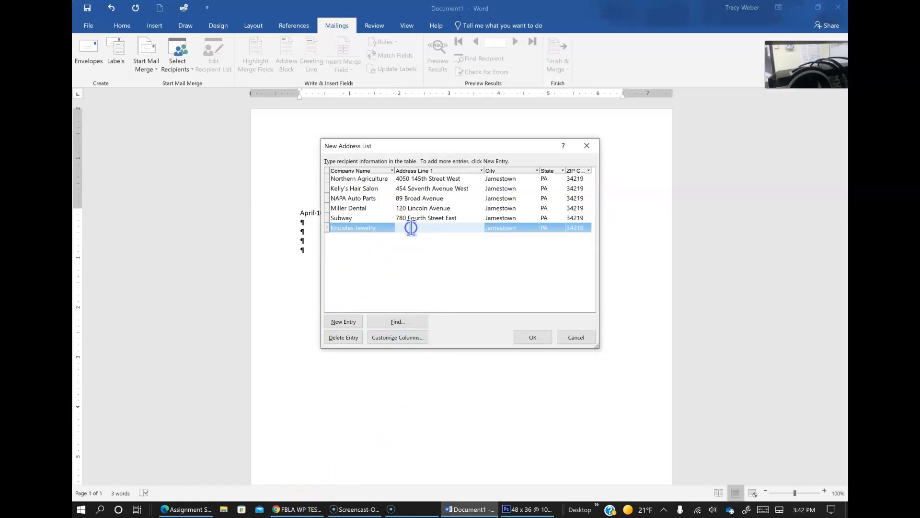
type("330 Elm")
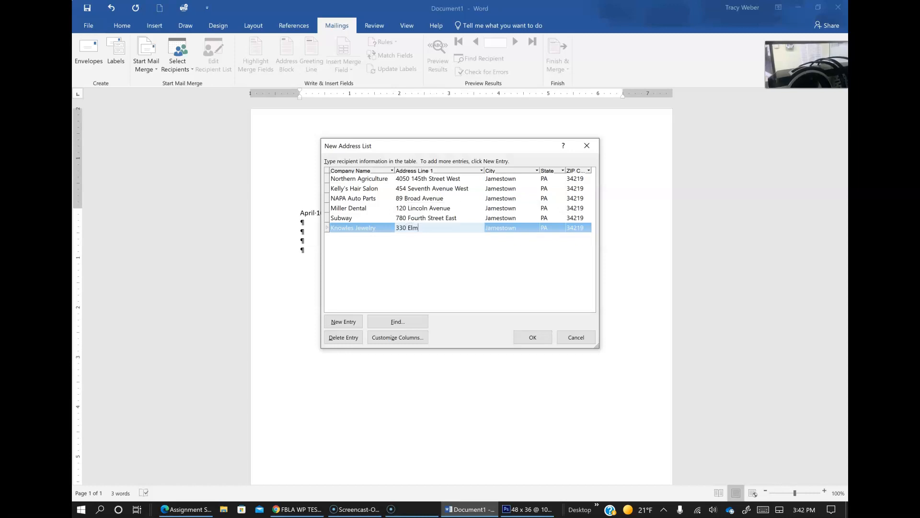
type(" Street")
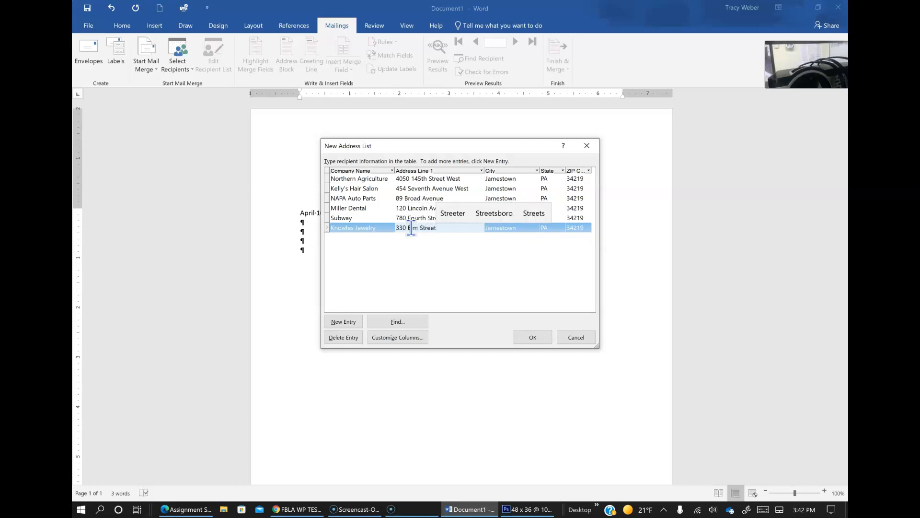
left_click(537, 335)
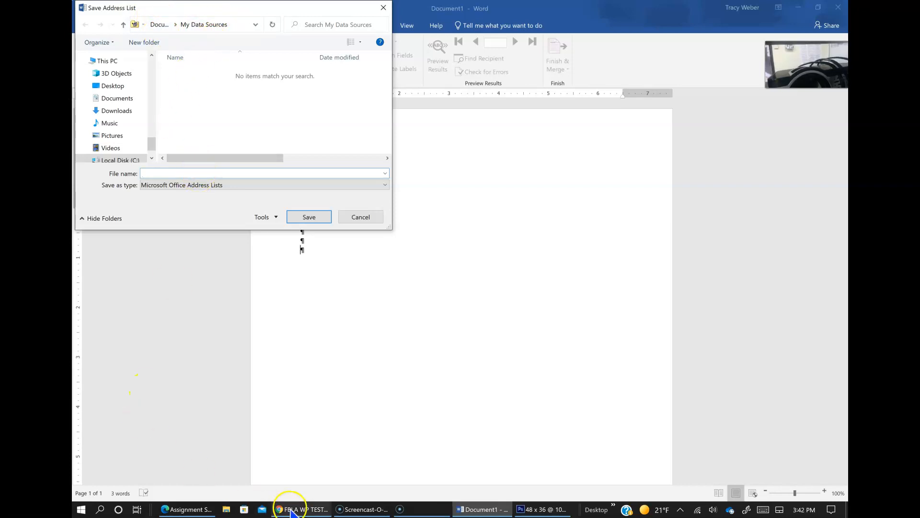
Check the database instructions in the test PDF and save the address list as job2address
left_click(297, 508)
scroll(562, 328, "down", 3)
scroll(563, 329, "up", 2)
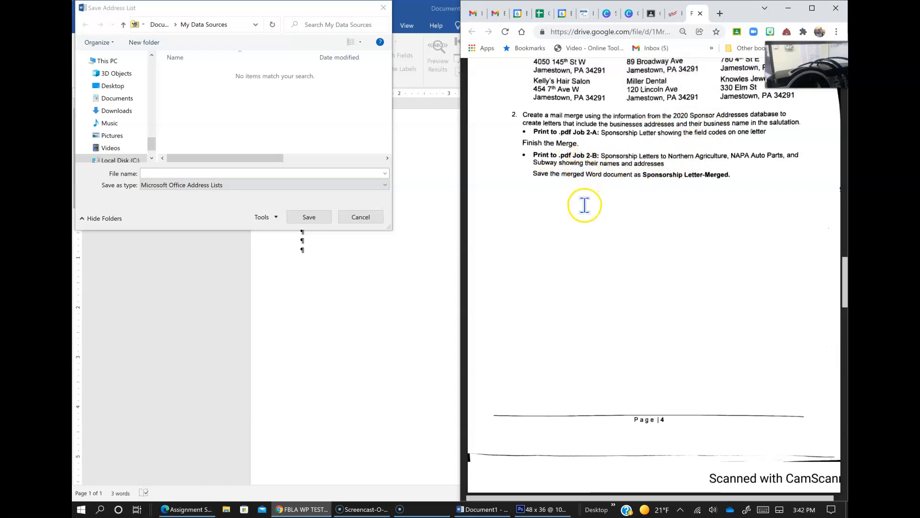
scroll(585, 207, "up", 3)
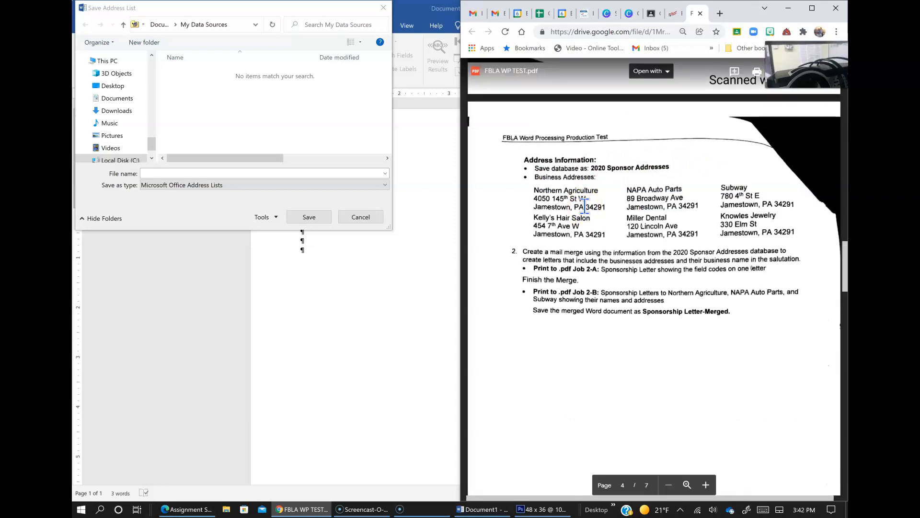
left_click(246, 173)
type("job2address")
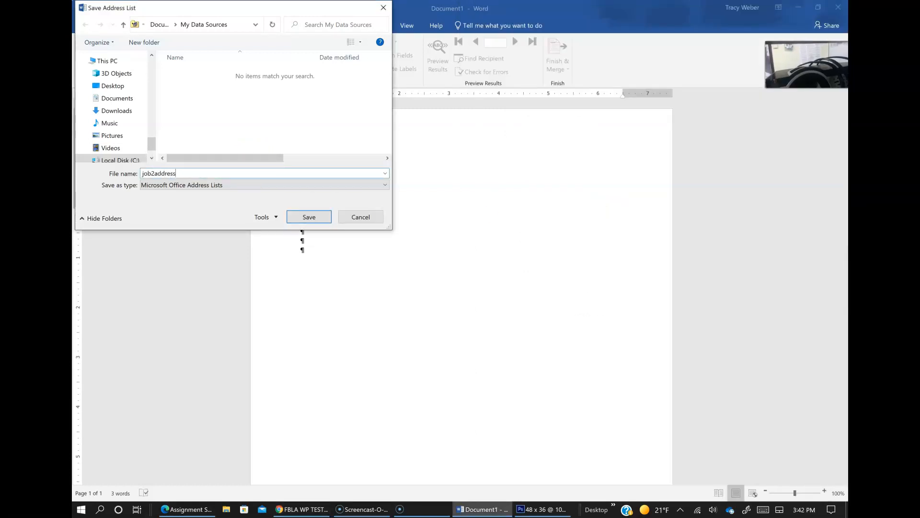
left_click(309, 218)
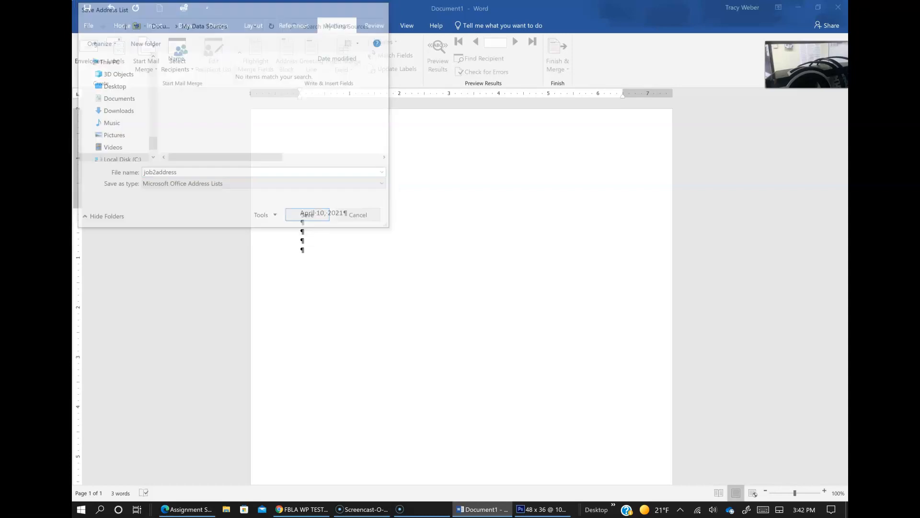
Return to the Word letter and insert an Address Block four lines below the date, previewing several recipients before accepting it
left_click(488, 509)
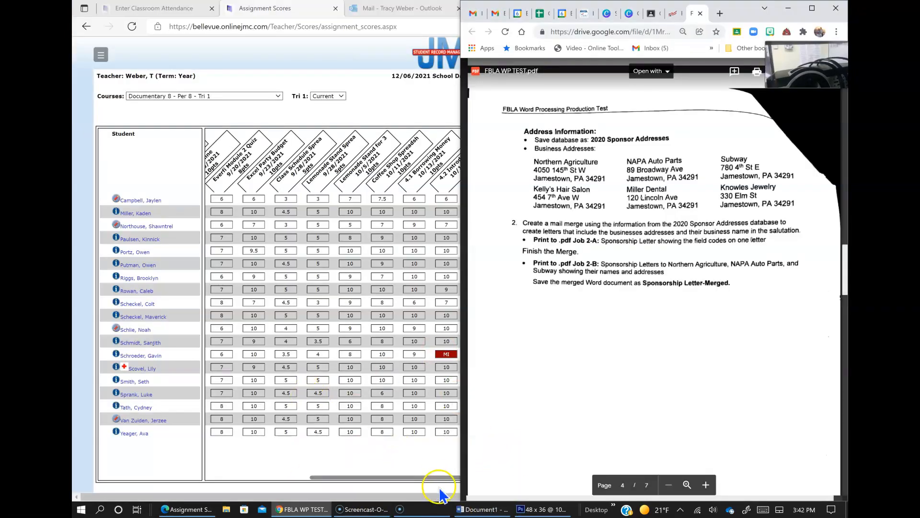
left_click(477, 509)
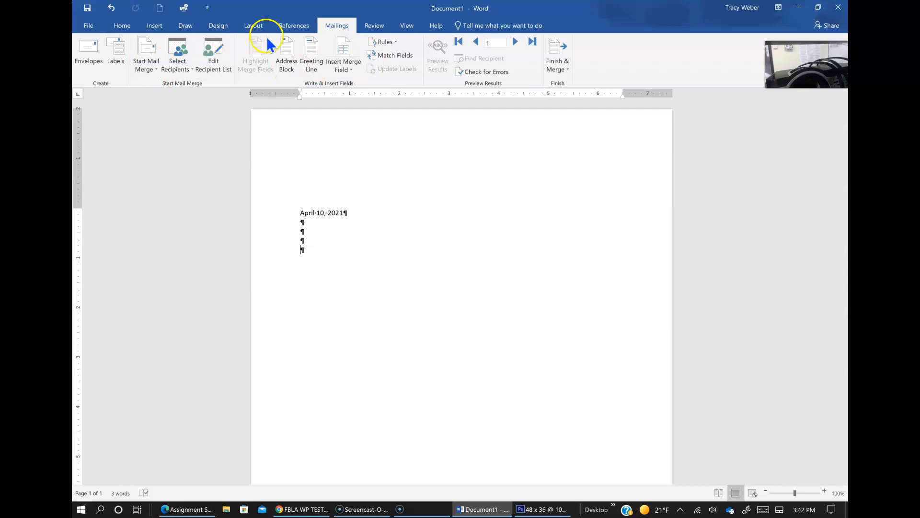
left_click(293, 54)
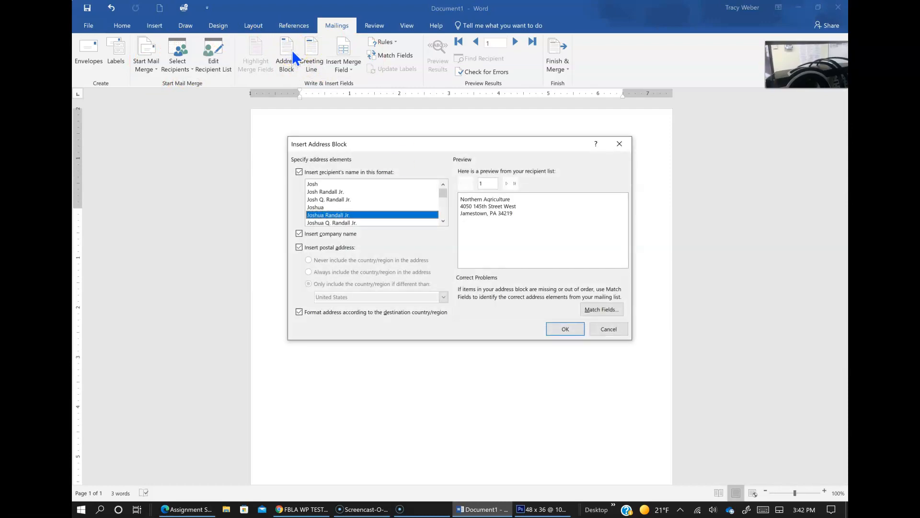
left_click(508, 183)
left_click(507, 183)
left_click(507, 183)
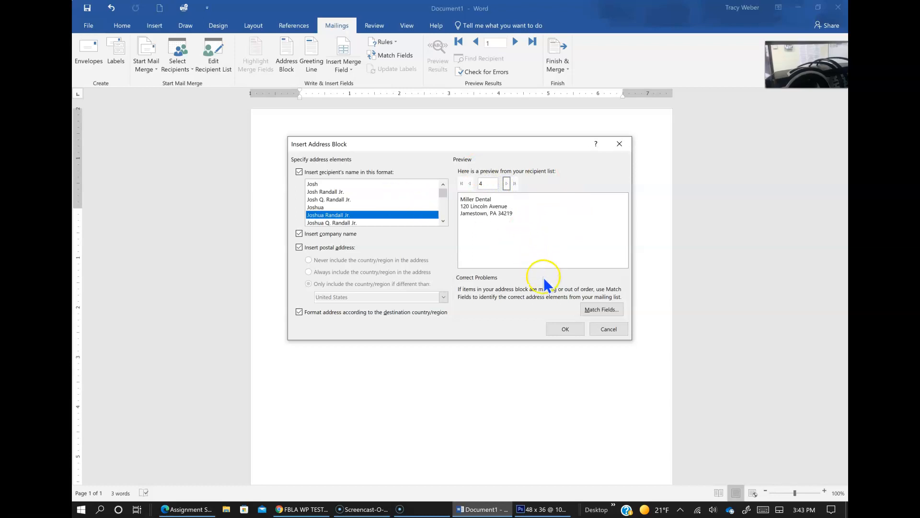
left_click(561, 329)
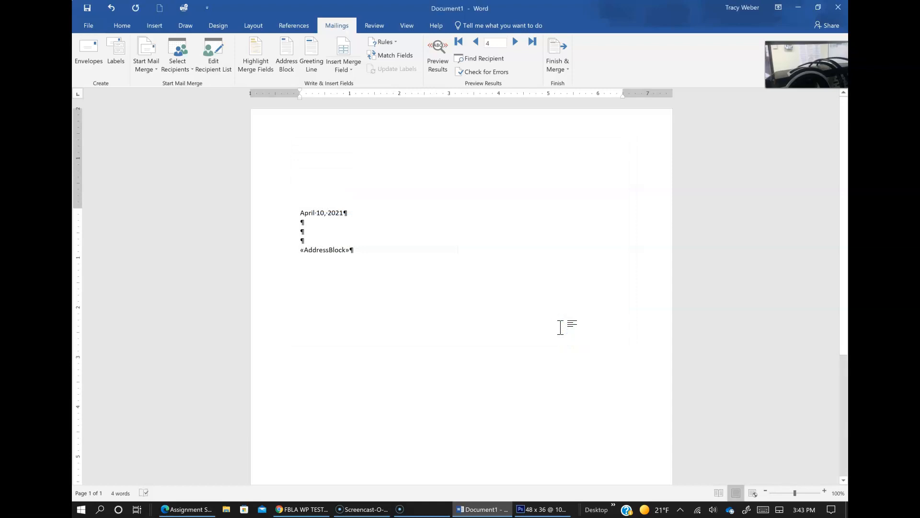
Consult the sample business letter in the FBLA Format Guide and add a double space below the AddressBlock field
left_click(306, 509)
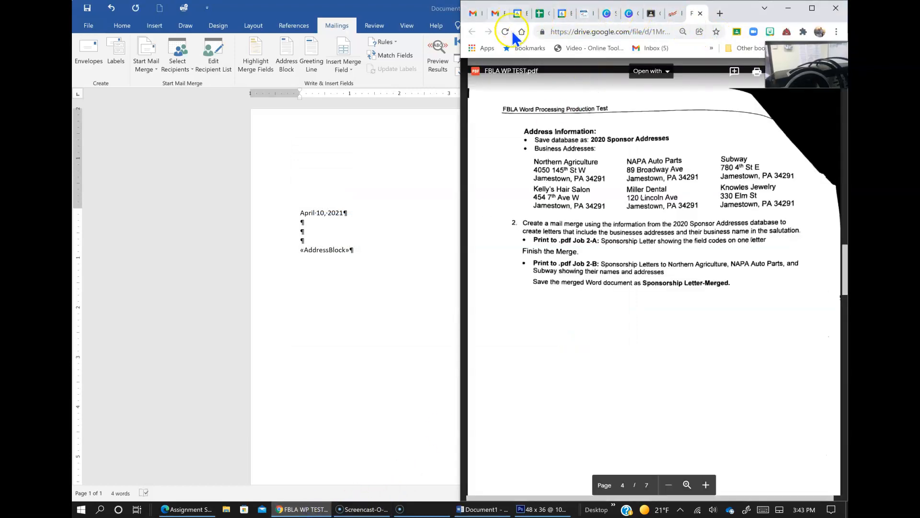
left_click(673, 14)
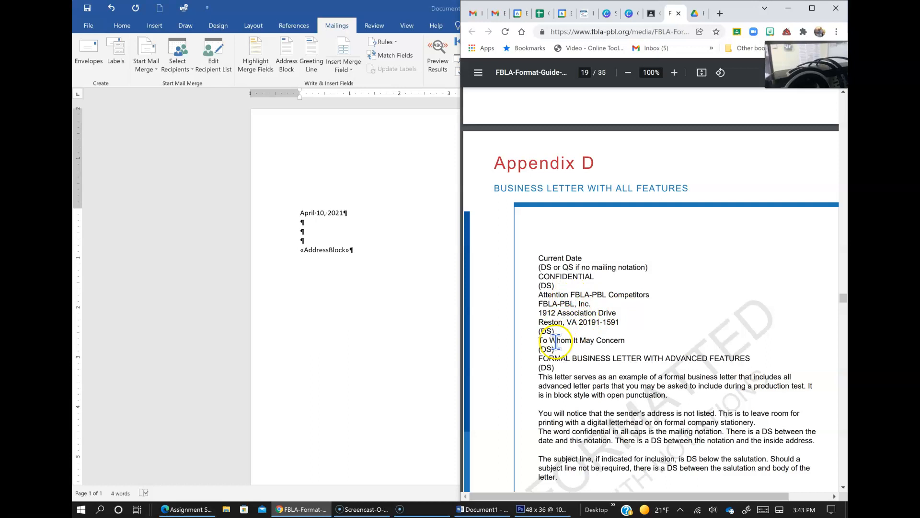
left_click(360, 248)
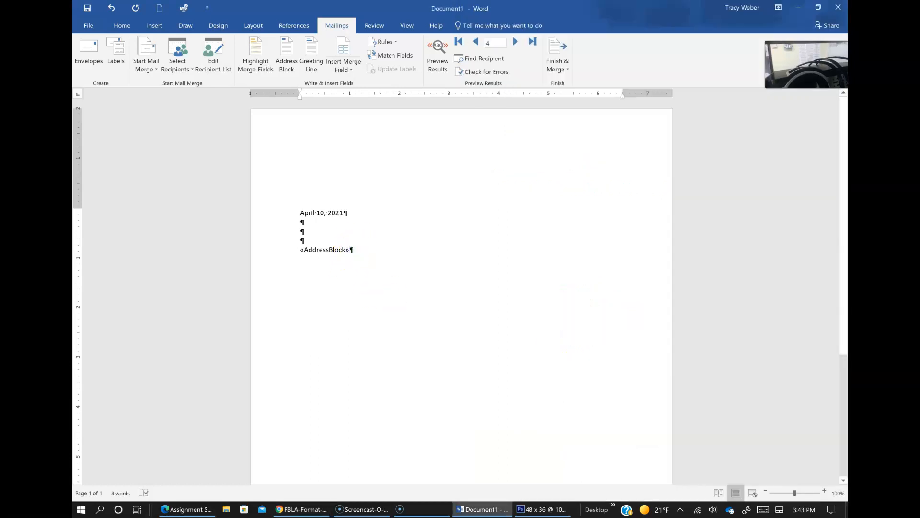
key("Return")
key("Return")
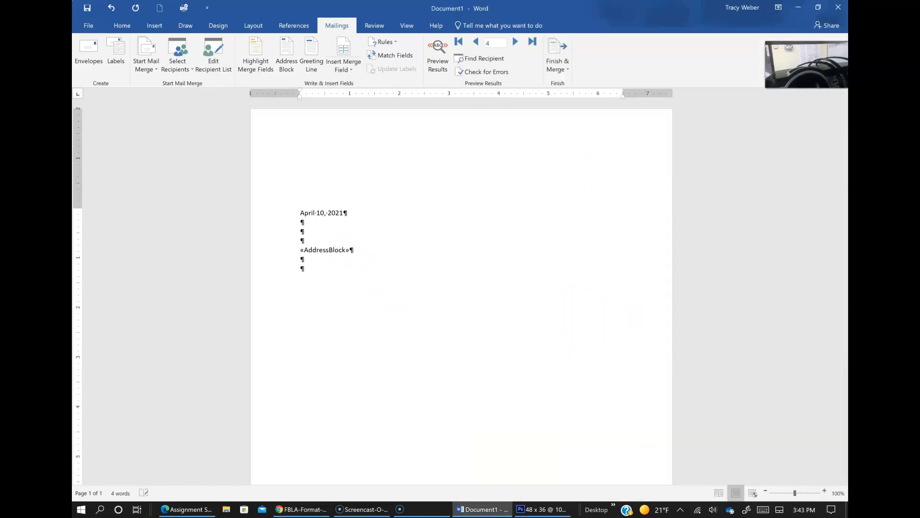
Review the salutation's wording and spacing in the format guide's Appendix D sample business letter
left_click(472, 510)
scroll(641, 398, "down", 1)
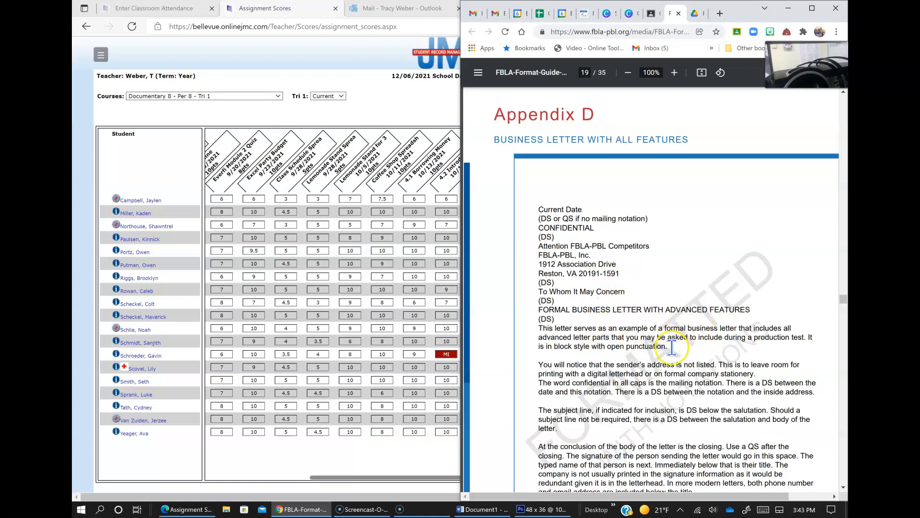
scroll(673, 347, "down", 1)
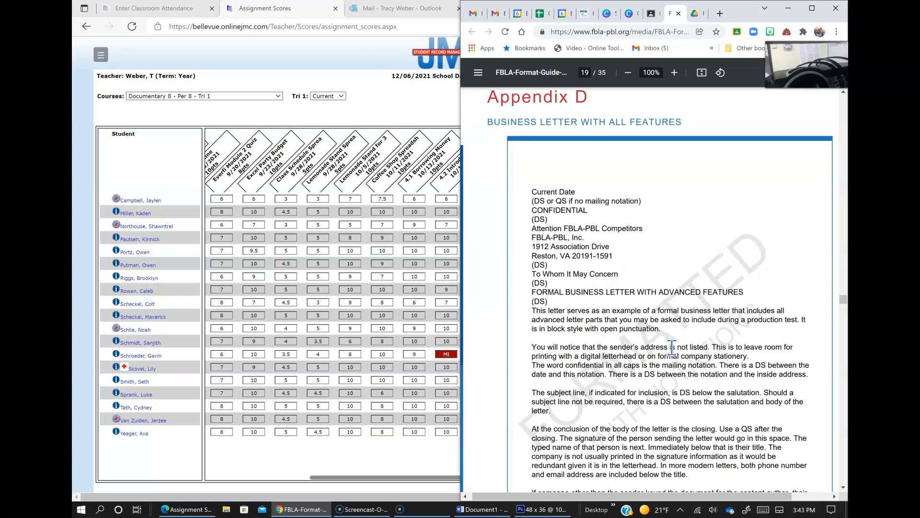
scroll(672, 348, "up", 2)
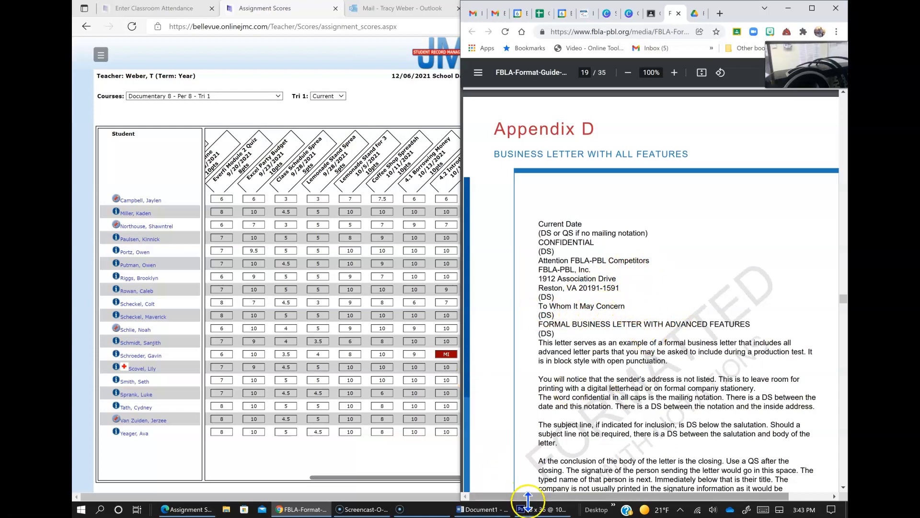
left_click(492, 512)
type("To Whom")
key("BackSpace")
key("BackSpace")
key("BackSpace")
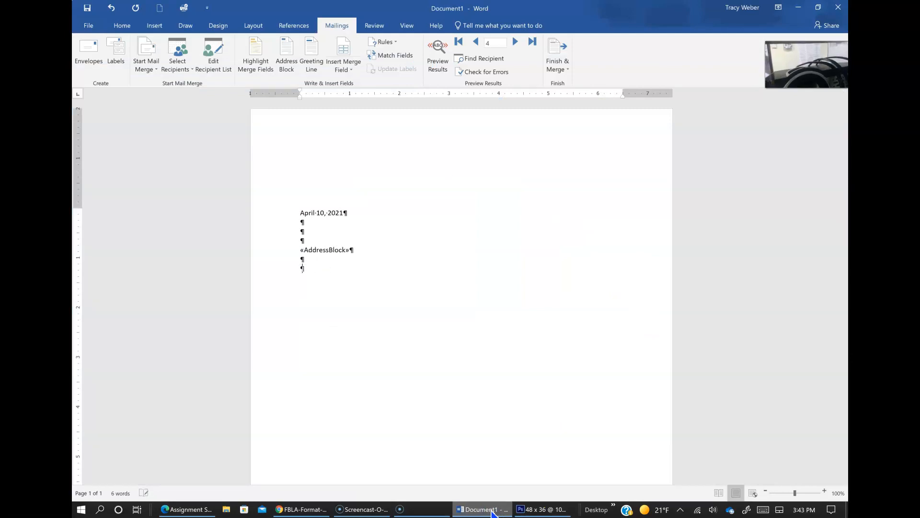
Insert a Greeting Line with Dear, no ending punctuation, and "To Whom It May Concern:" for invalid recipient names
left_click(318, 65)
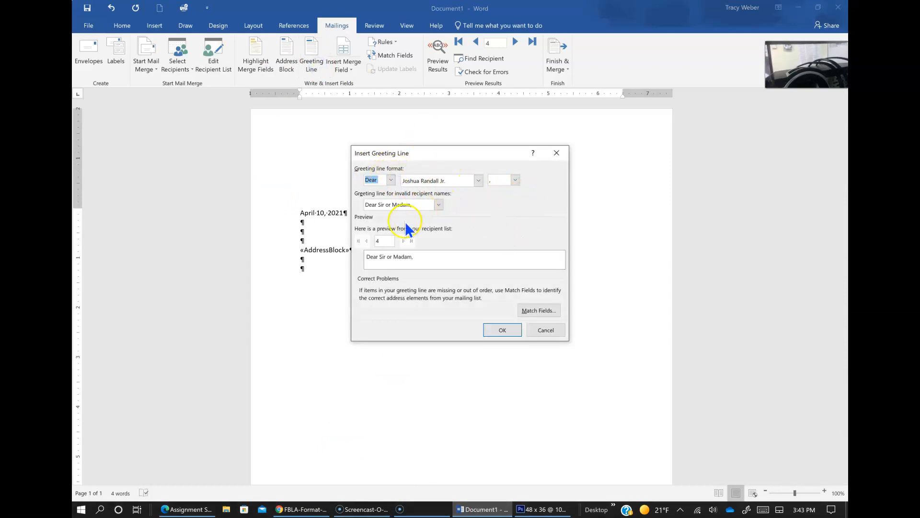
left_click(390, 180)
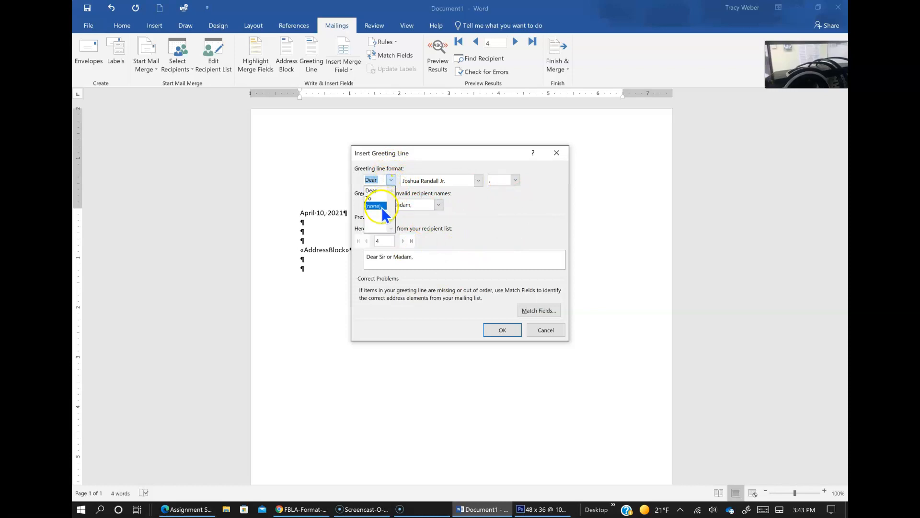
left_click(377, 191)
left_click(376, 191)
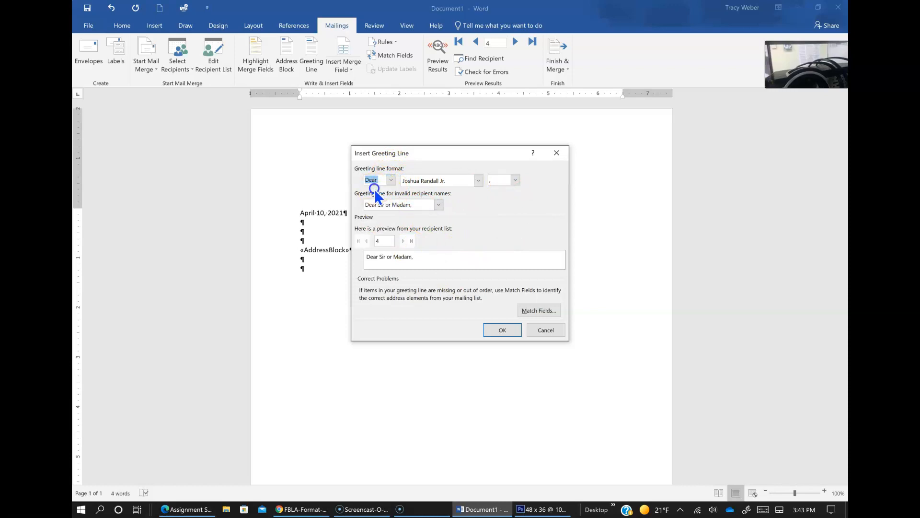
left_click(437, 206)
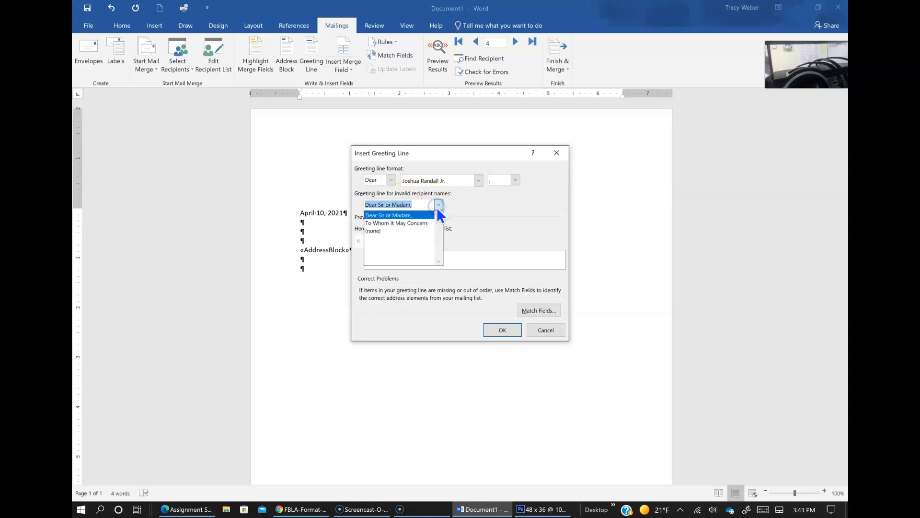
left_click(409, 224)
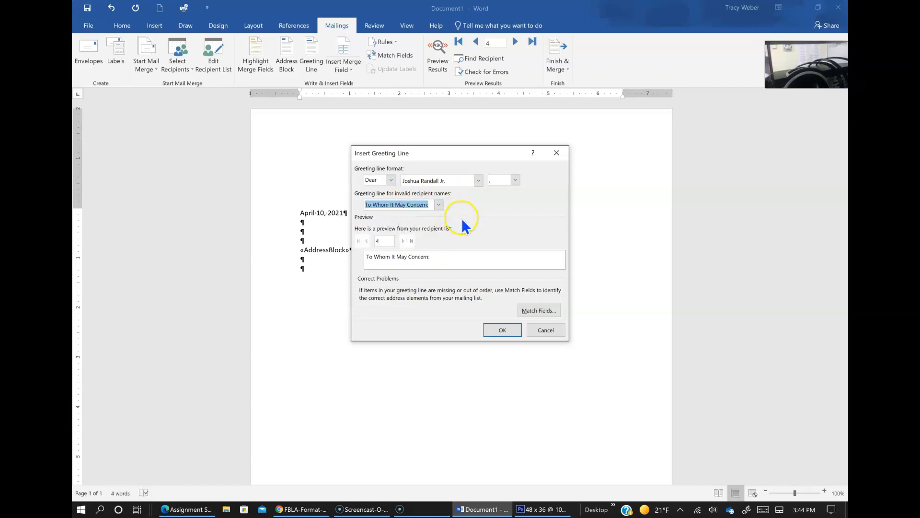
left_click(515, 180)
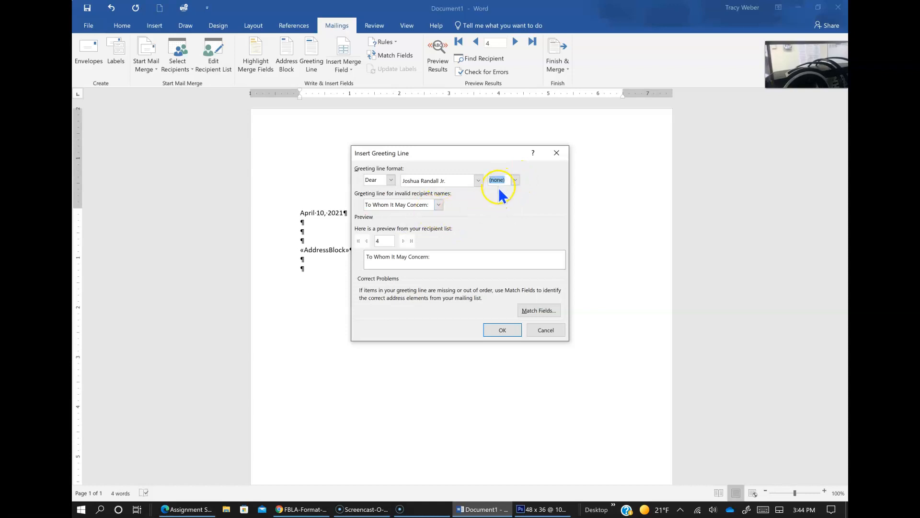
left_click(497, 331)
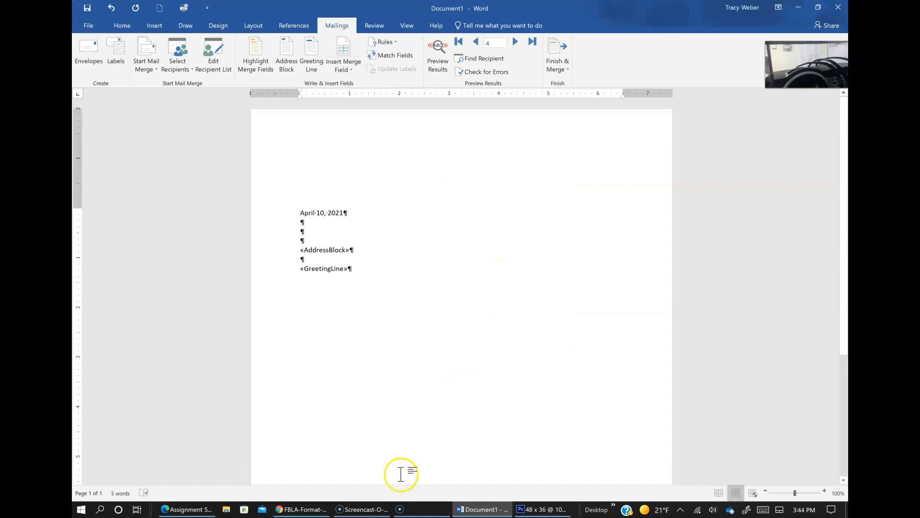
Check the spacing after the salutation in the format guide and add a double space below the GreetingLine field
left_click(312, 508)
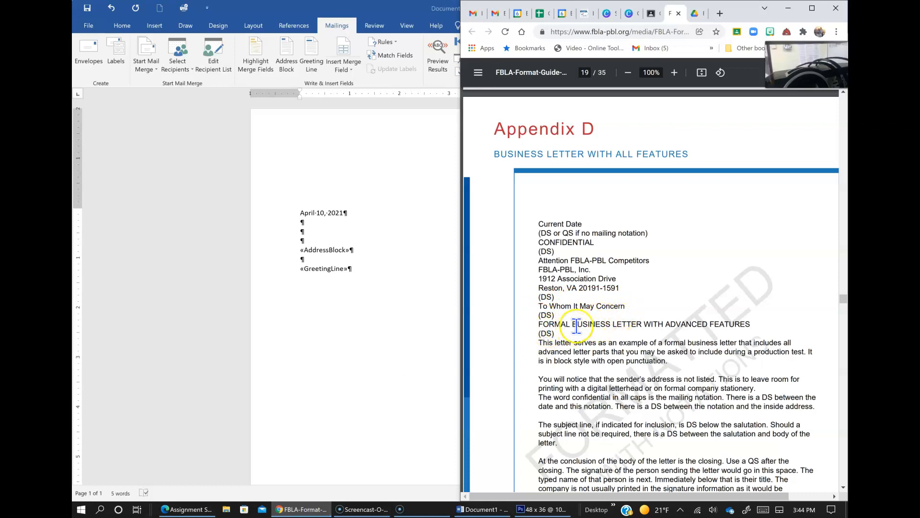
scroll(606, 329, "down", 3)
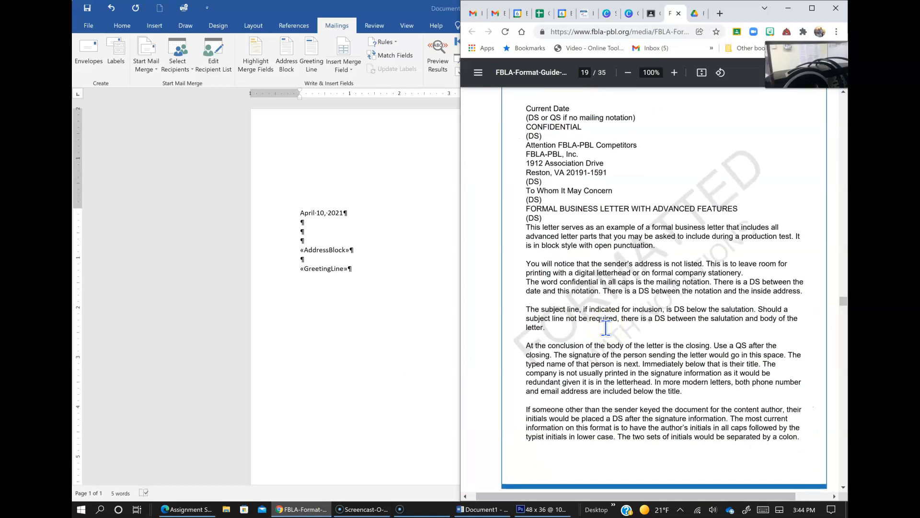
left_click(355, 283)
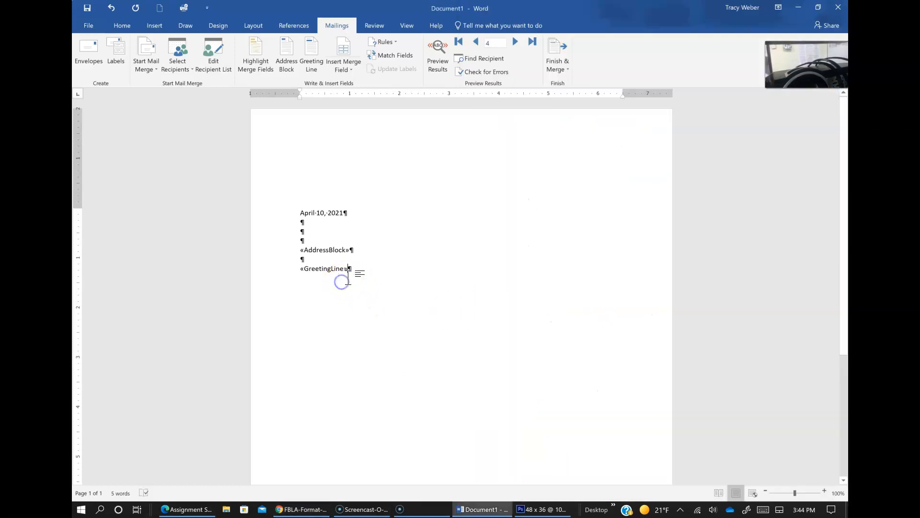
key("Return")
key("Return")
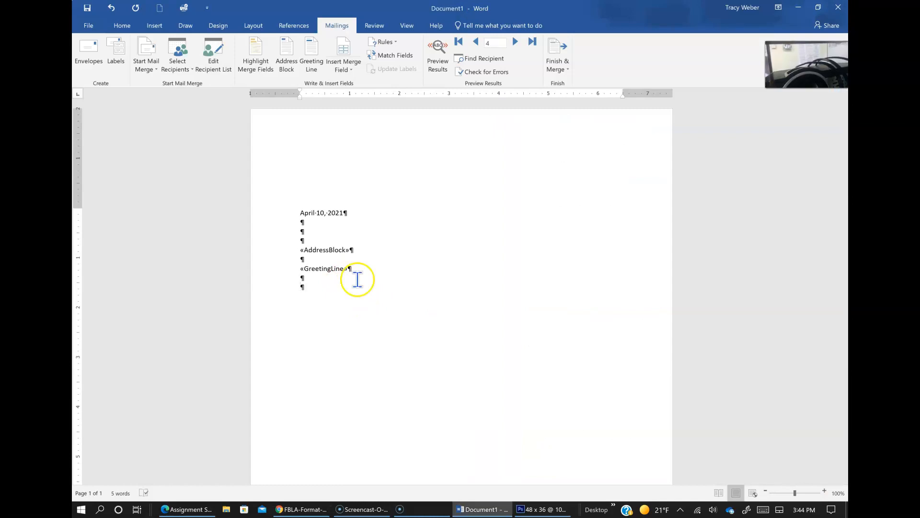
Consult the Job 2 instructions in the FBLA WP TEST PDF and replace the GreetingLine field with "Dear «Company_Name» Representative"
left_click(305, 511)
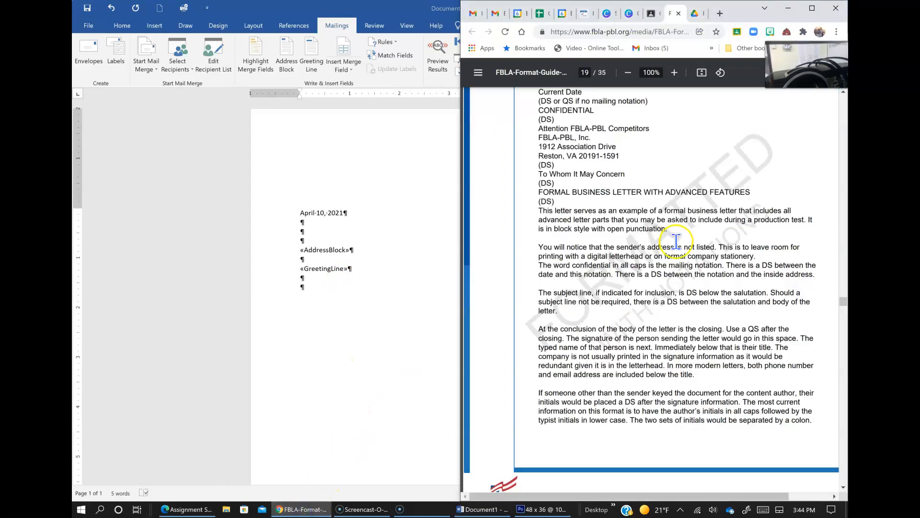
left_click(698, 15)
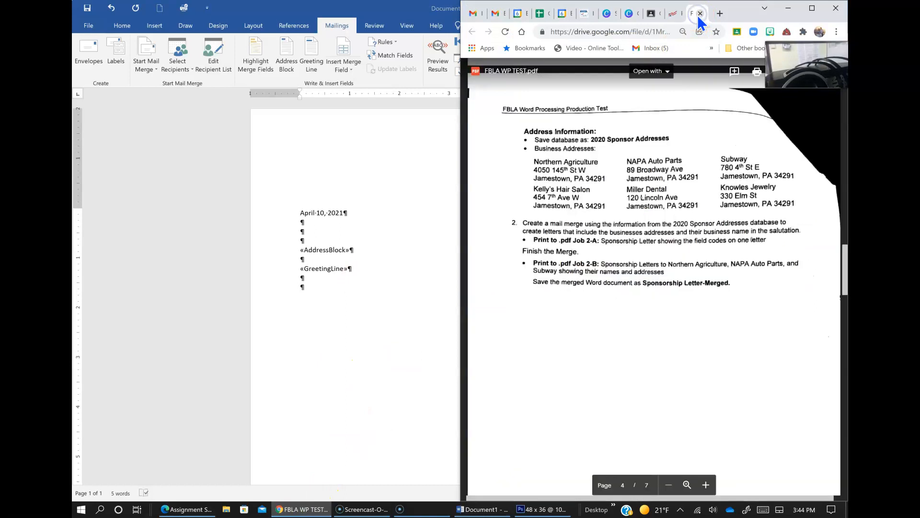
scroll(640, 205, "up", 5)
scroll(641, 205, "up", 3)
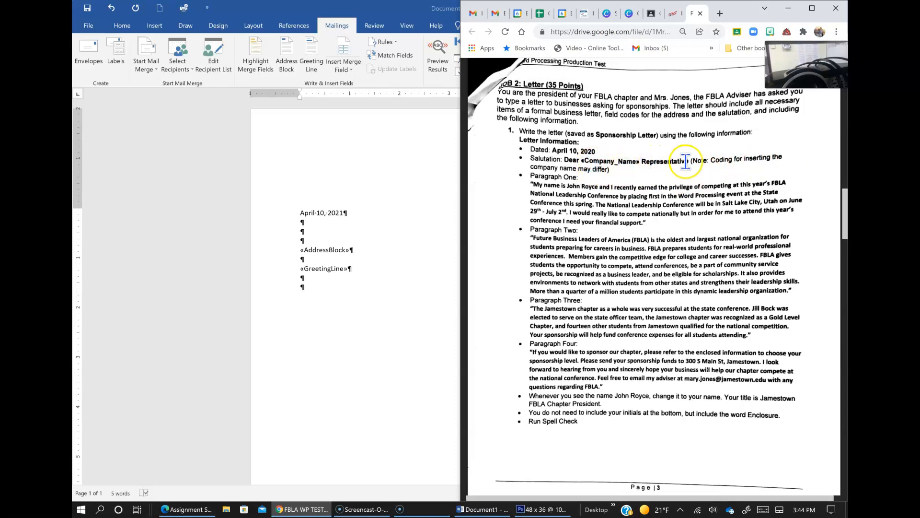
left_click(349, 268)
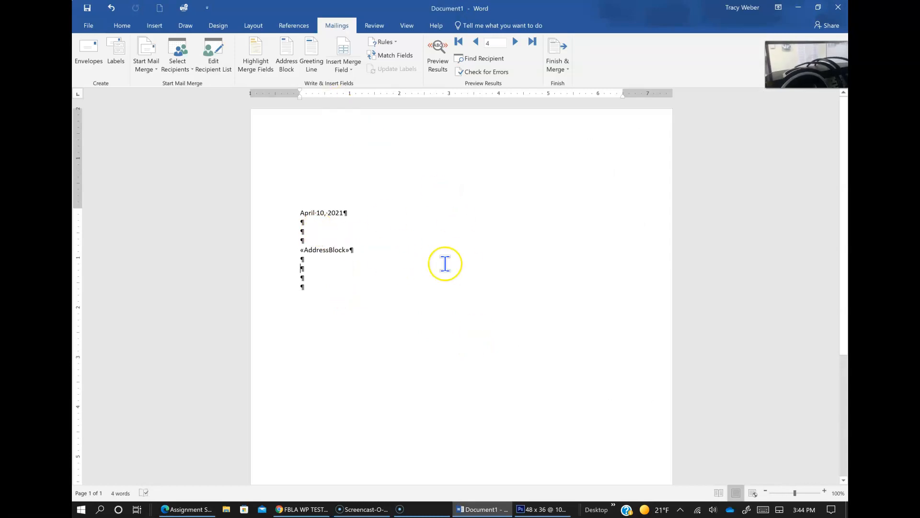
type("Dear")
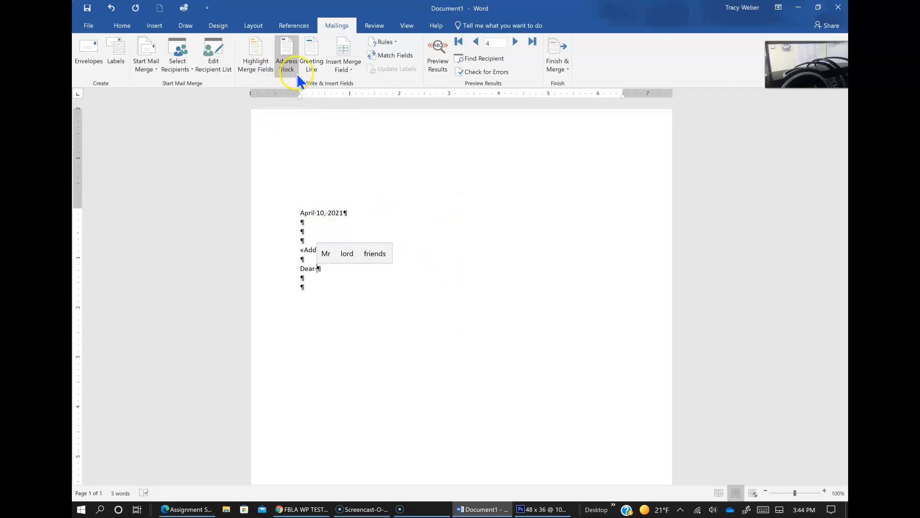
left_click(345, 74)
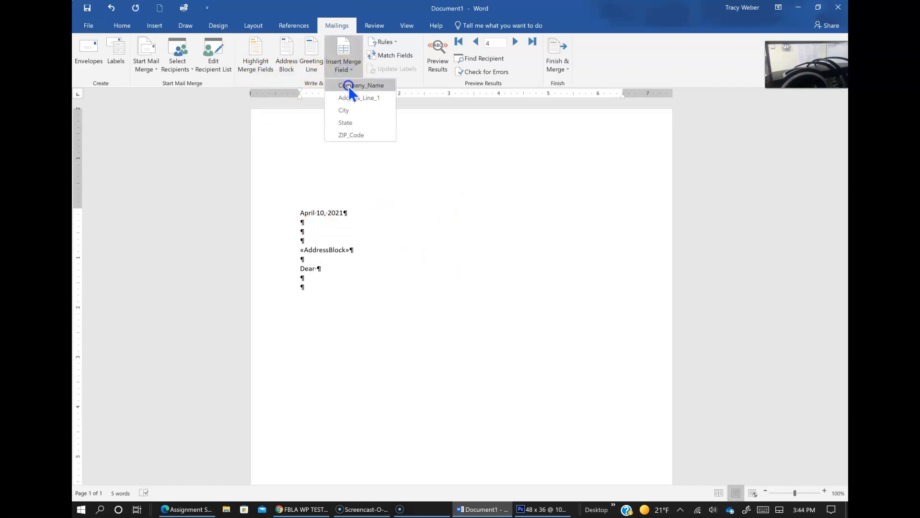
left_click(349, 85)
type("Re")
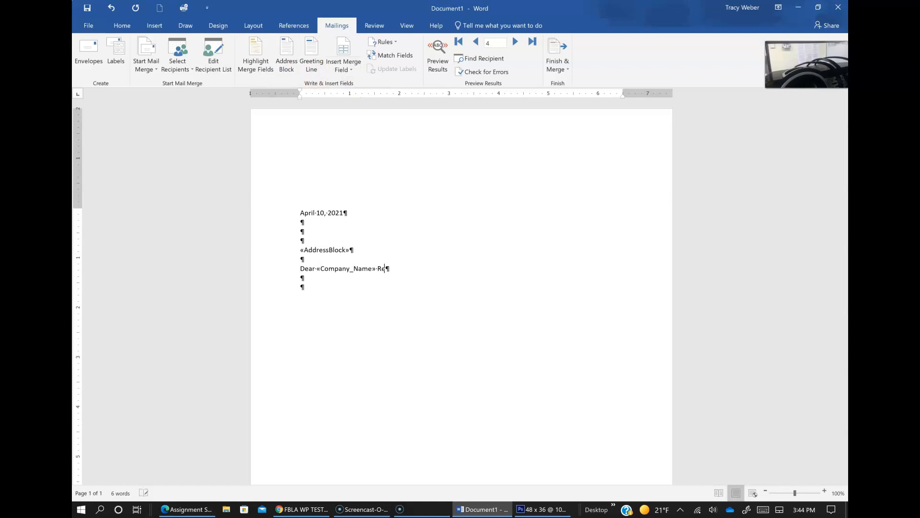
type("presentative")
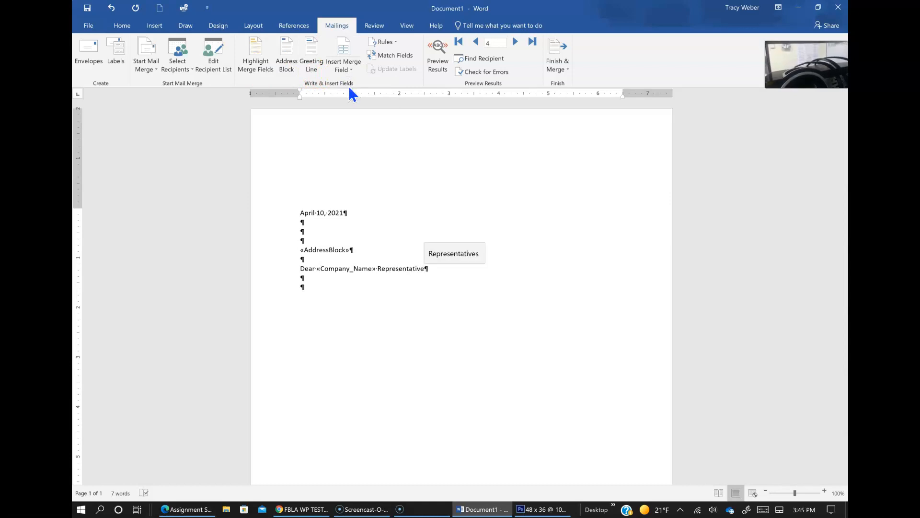
Enter the four body paragraphs from the Job 2 instructions below the salutation, separated by blank lines, and maximize the letter's window
key("Down")
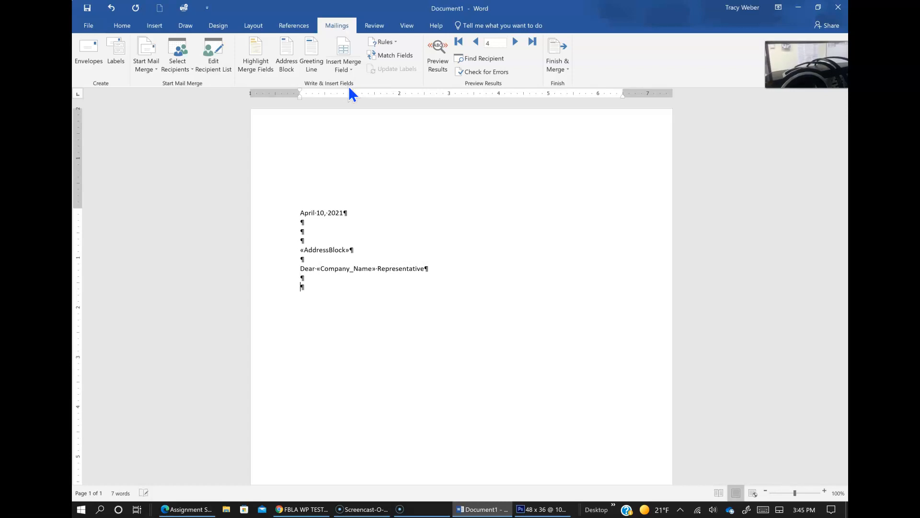
left_click(301, 510)
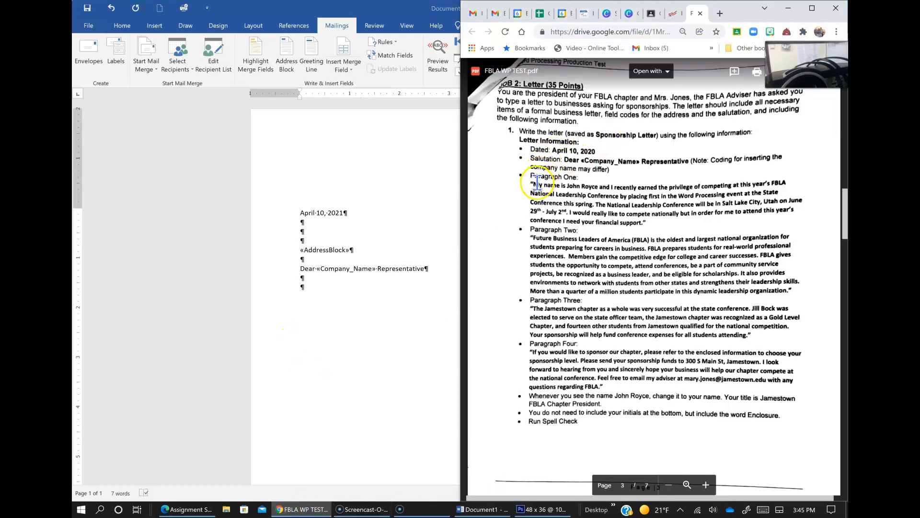
left_click_drag(533, 184, 619, 193)
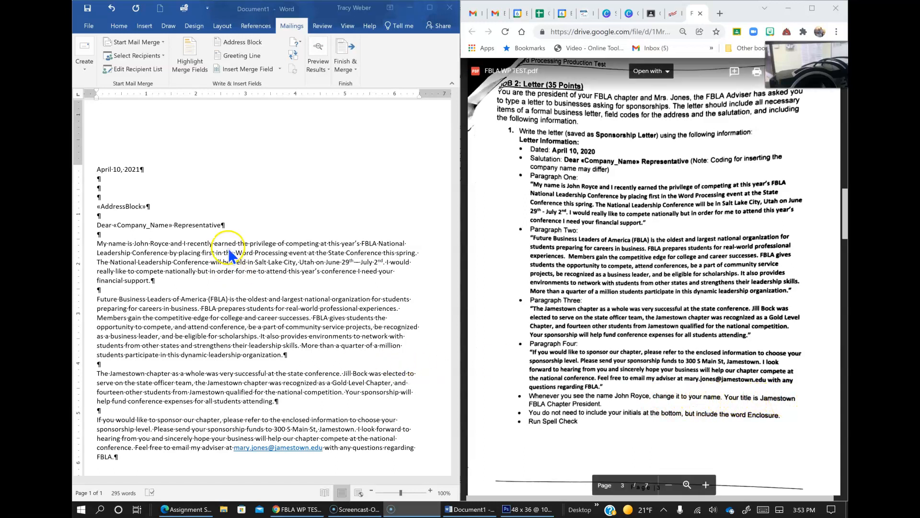
left_click(102, 168)
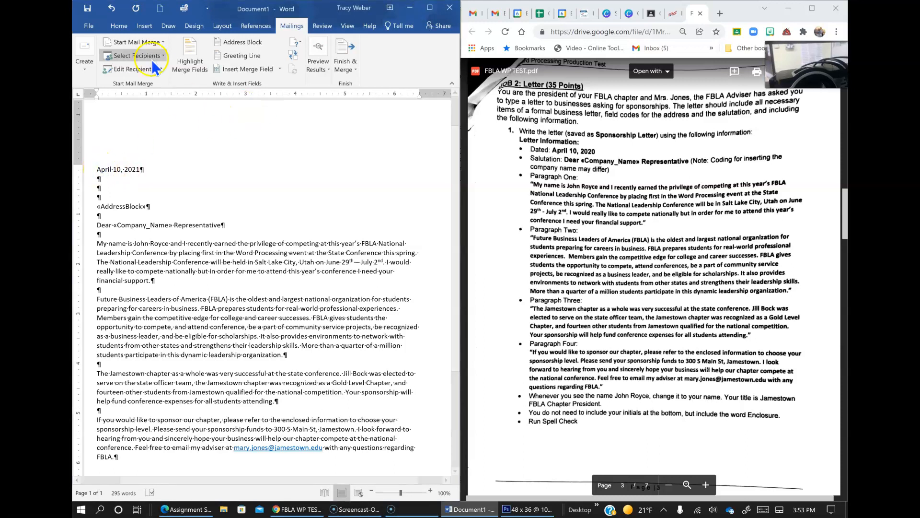
left_click(428, 8)
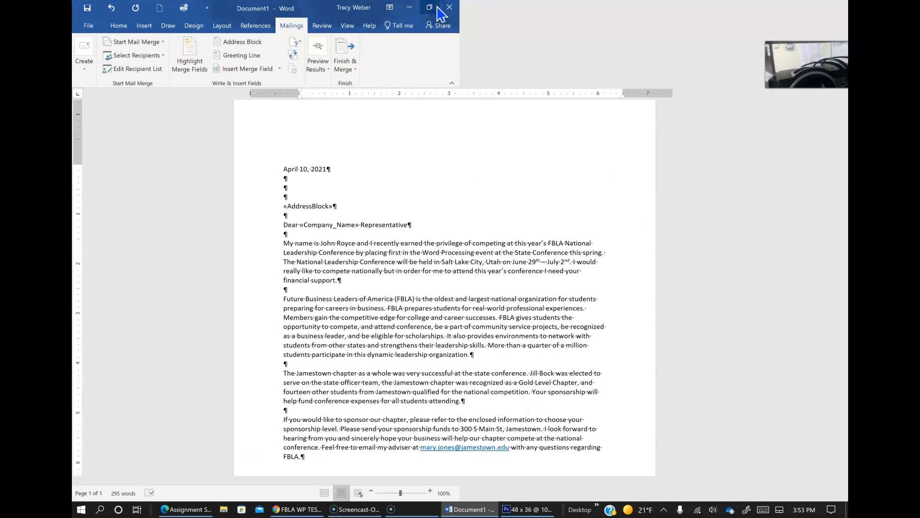
Find the sample sender's name in the letter and replace it with the writer's own full name
left_click(124, 25)
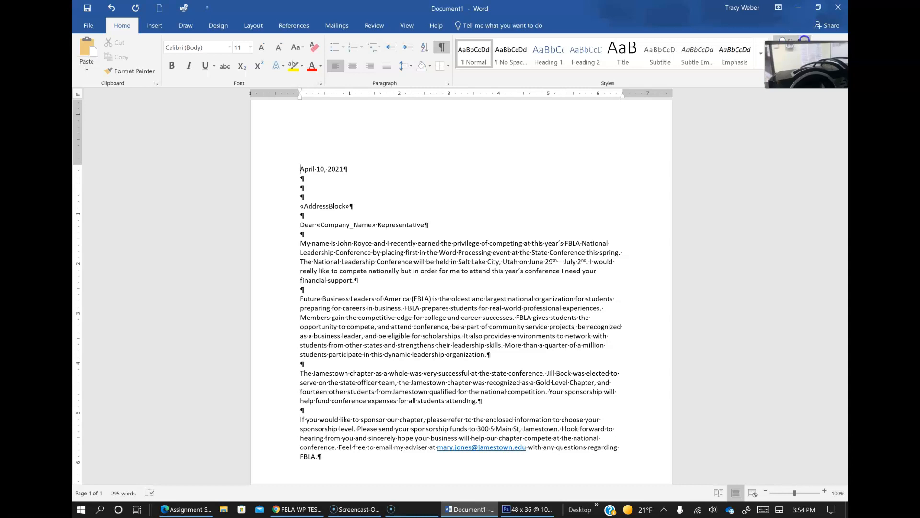
key("ctrl+f")
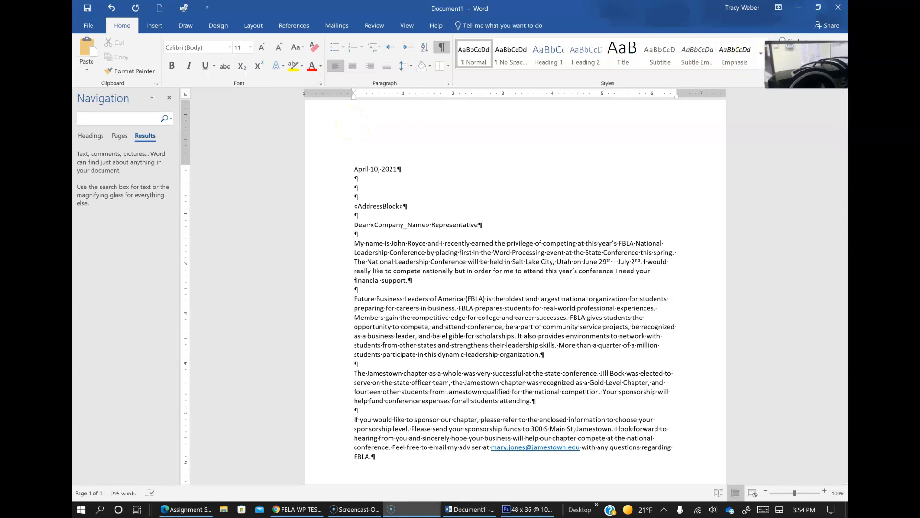
left_click_drag(806, 89, 805, 142)
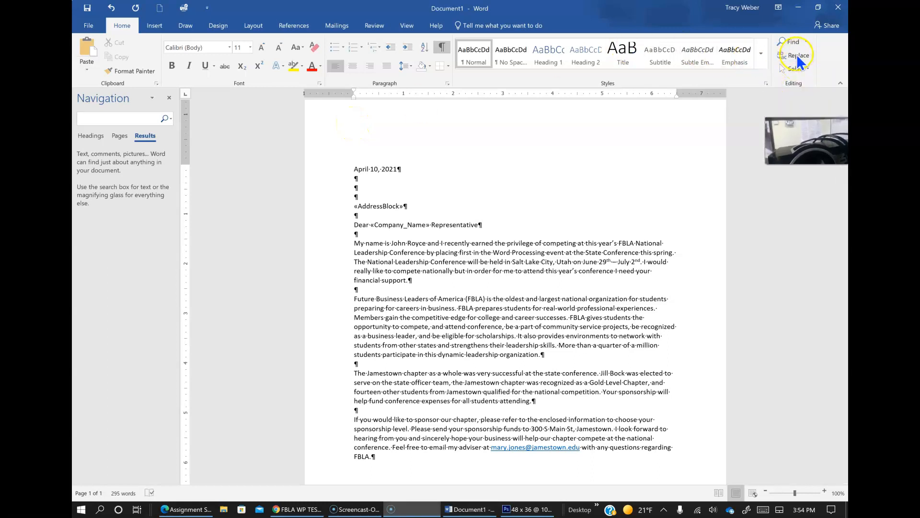
left_click(797, 54)
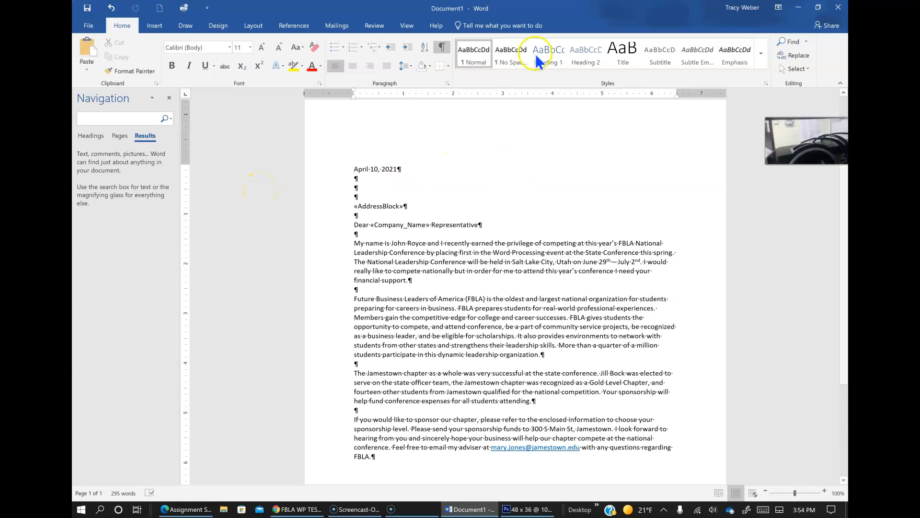
left_click(796, 55)
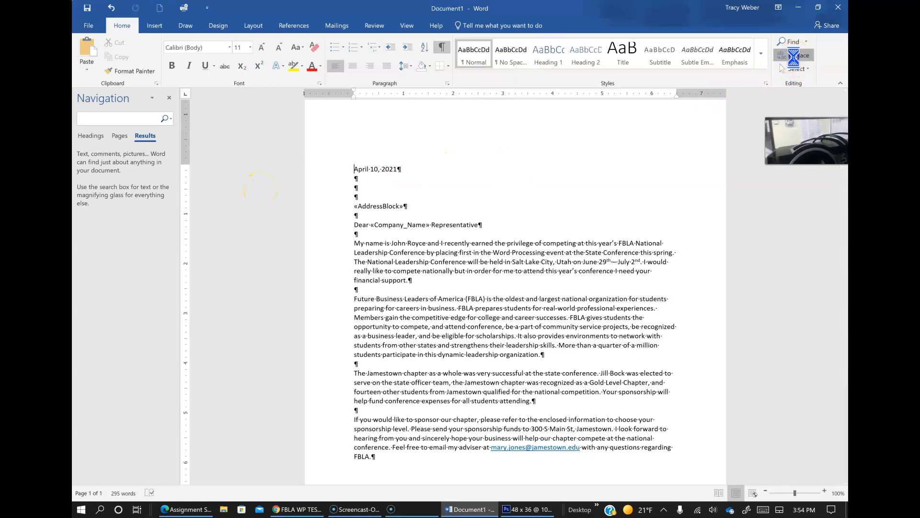
type("John R")
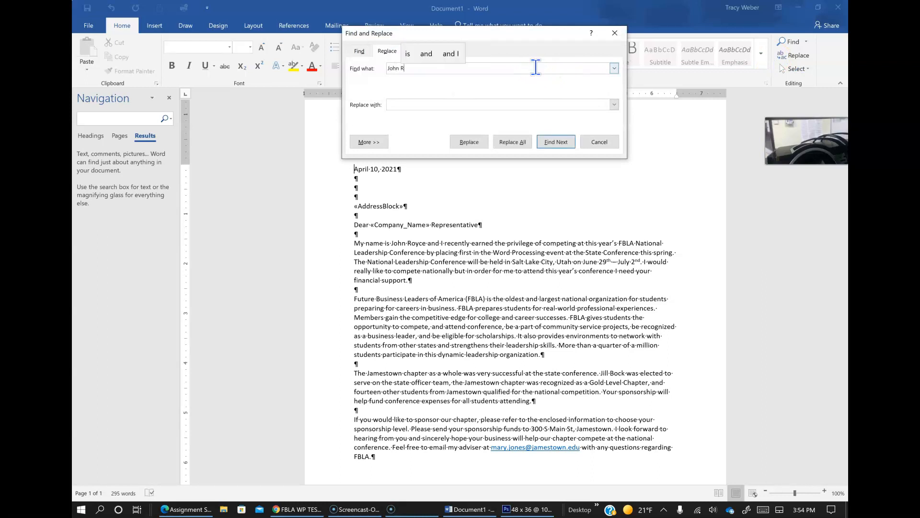
type("oyce")
key("Tab")
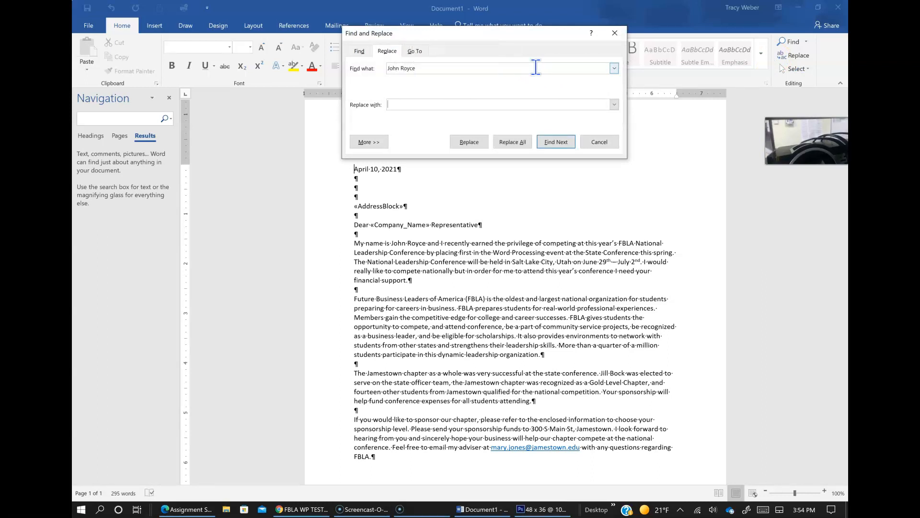
type("Tracy Weber")
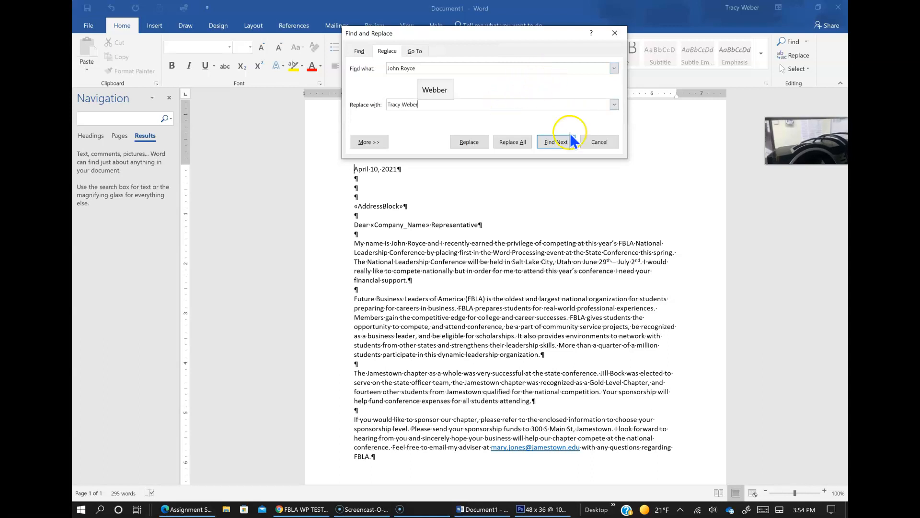
left_click(552, 146)
left_click(468, 142)
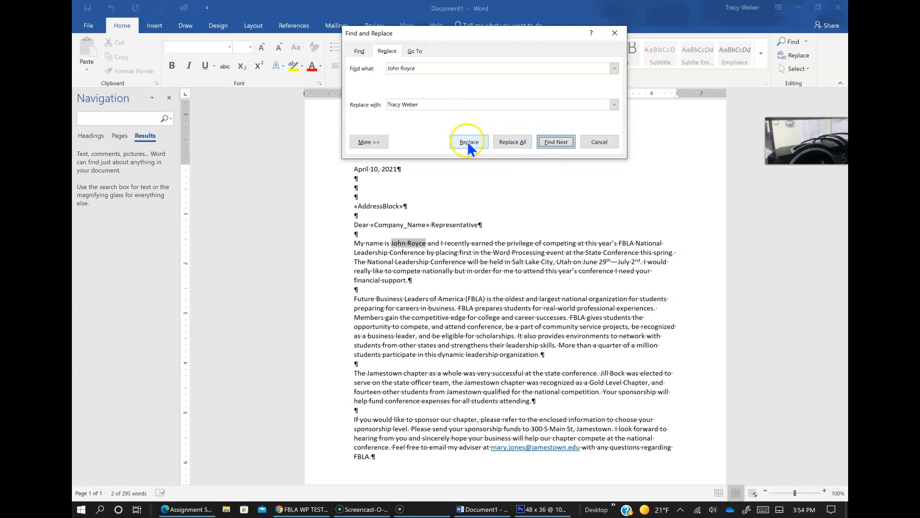
left_click(457, 282)
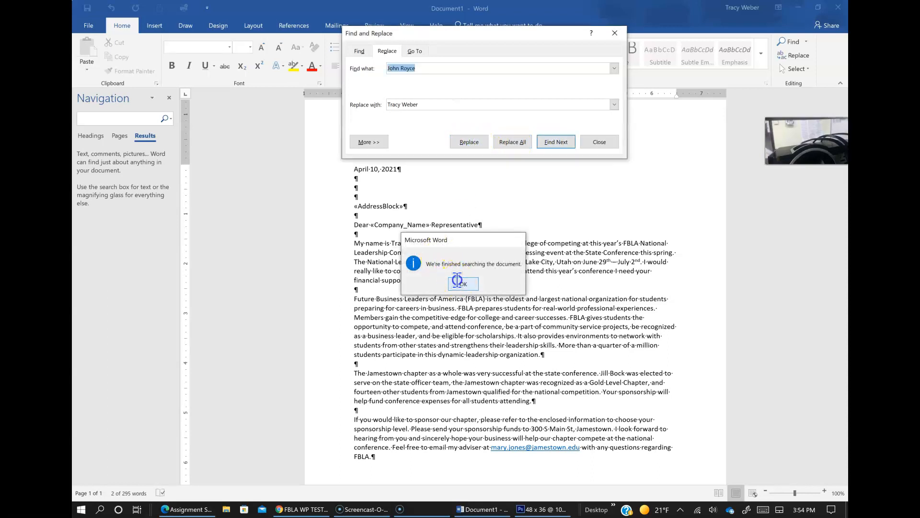
Check the Job 2 instructions, add a double space below the last body paragraph, and close Find and Replace
left_click(305, 512)
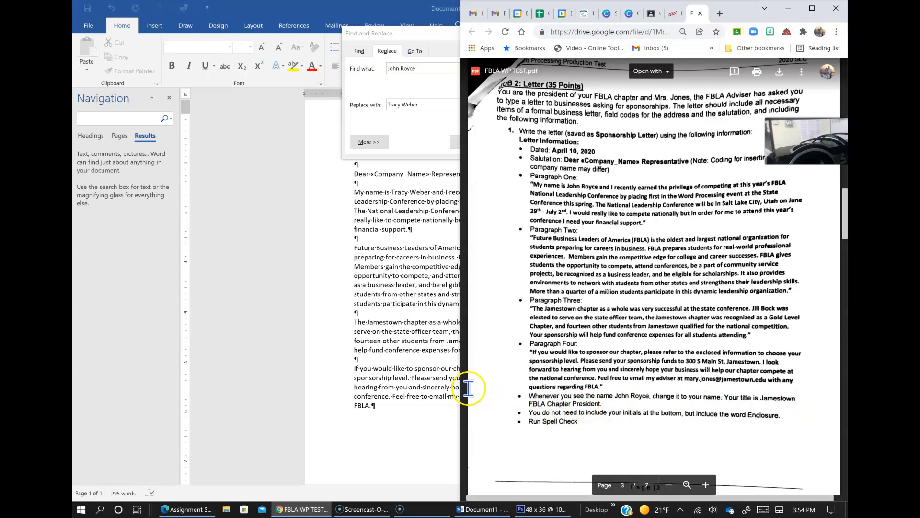
left_click(422, 307)
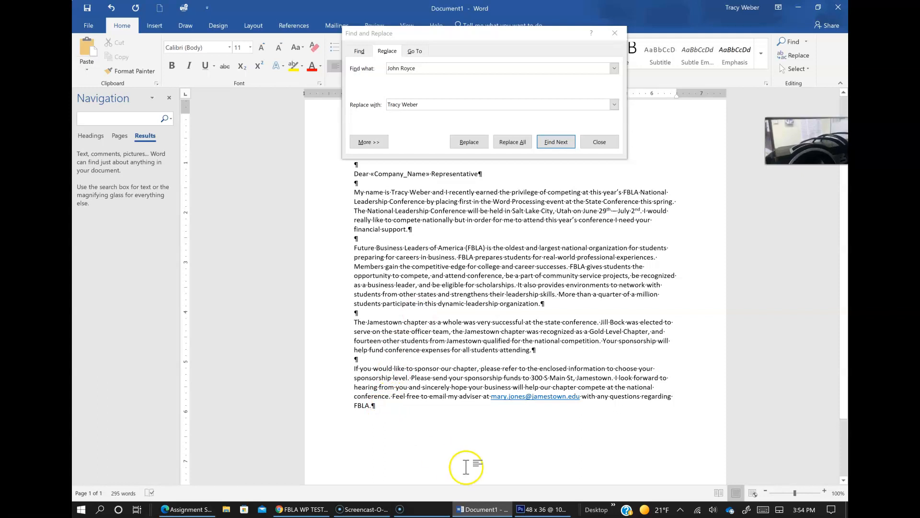
key("Return")
key("Return")
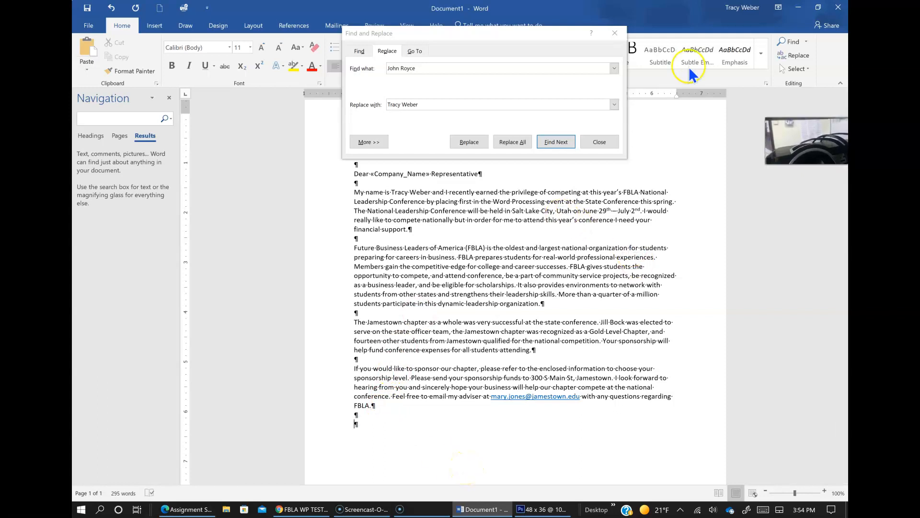
left_click(614, 33)
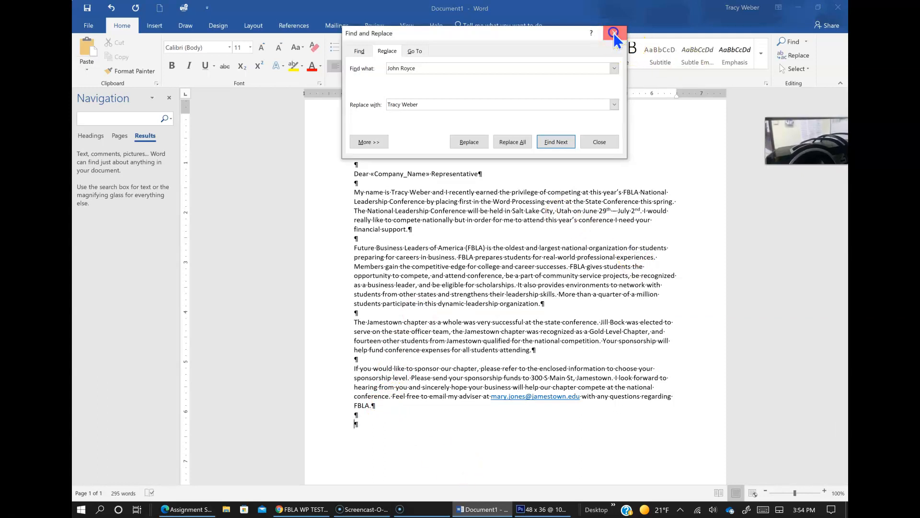
Enter the closing "Sincerely," followed by three blank lines and the sender's full name with the title Ms
left_click(331, 23)
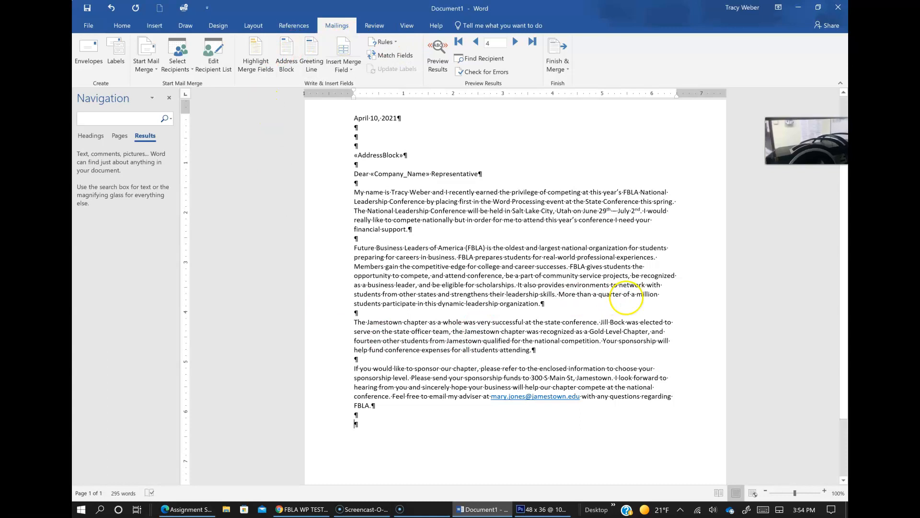
type("Sincerely,    ")
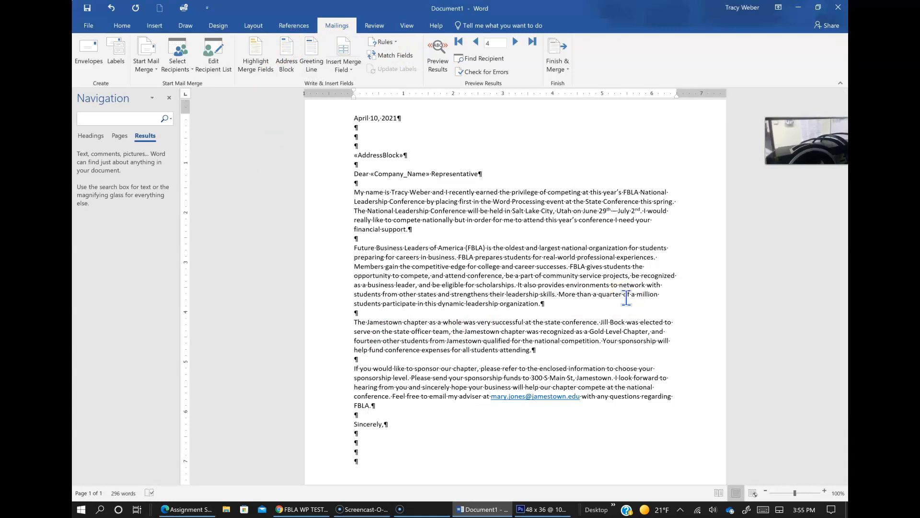
type("Ms. Tra")
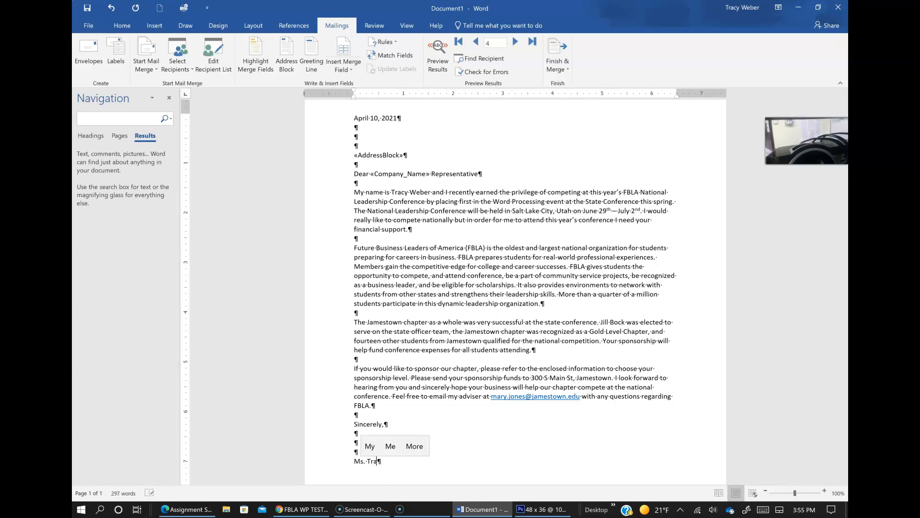
type("cy Weber")
key("Return")
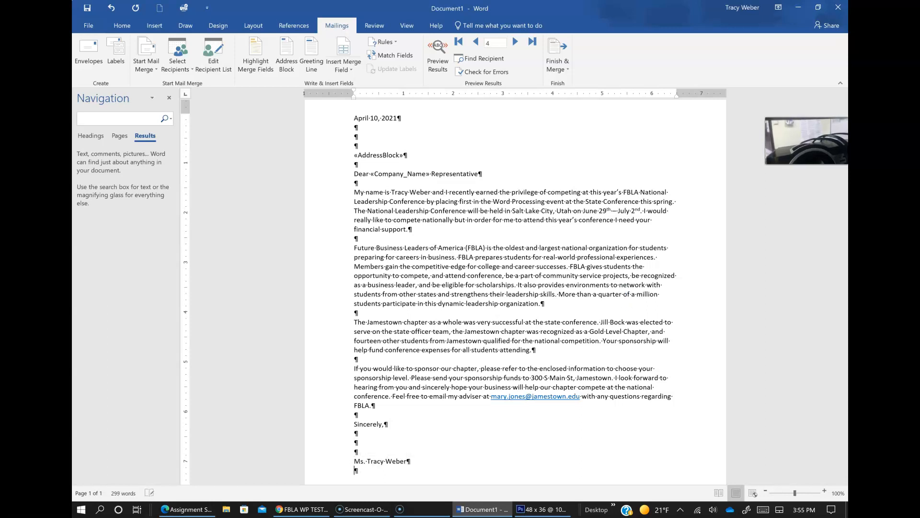
Enter "Jamestown FBLA Chapter President" beneath the sender's name and check the remaining Job 2 instructions
left_click(291, 509)
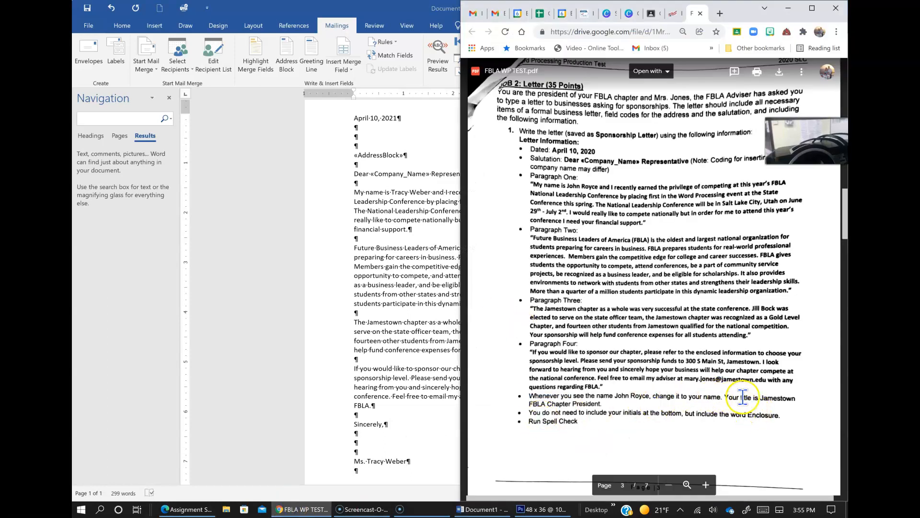
left_click(394, 477)
type("Jamestown FBLA Chapter President")
scroll(384, 438, "down", 3)
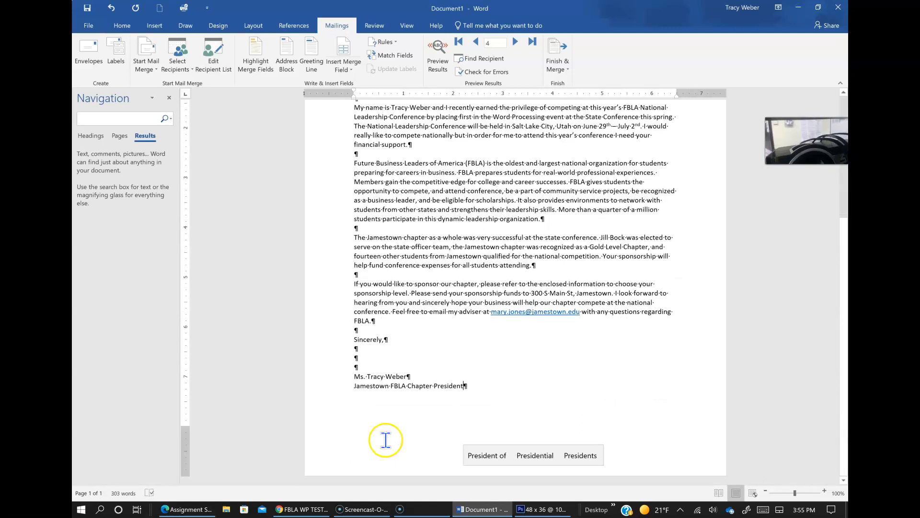
left_click(480, 509)
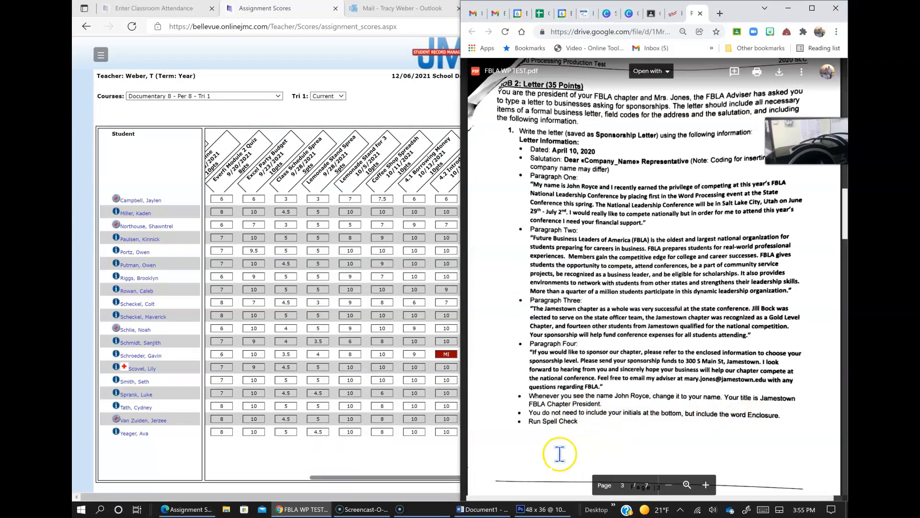
left_click(482, 510)
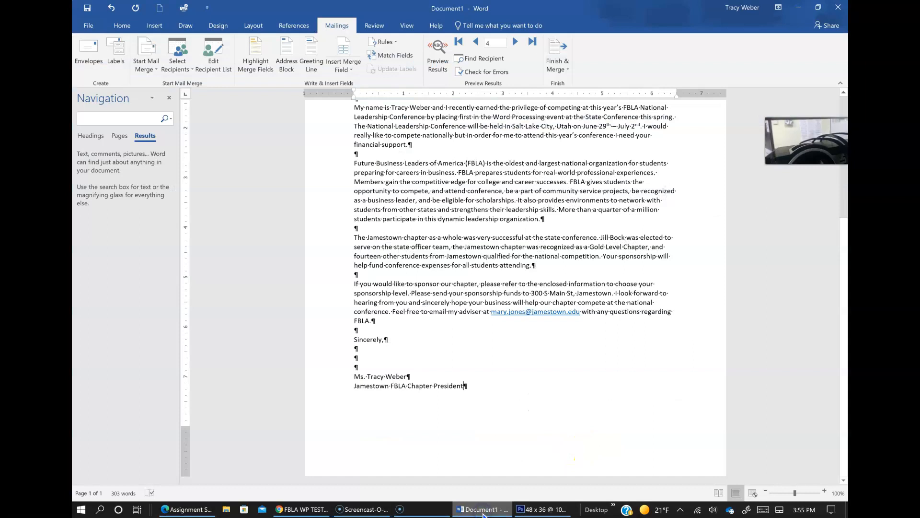
Add the notation "Enclosure" a double space below the chapter president title and check the enclosure format in the FBLA format guide
key("Return")
type("Enclosure")
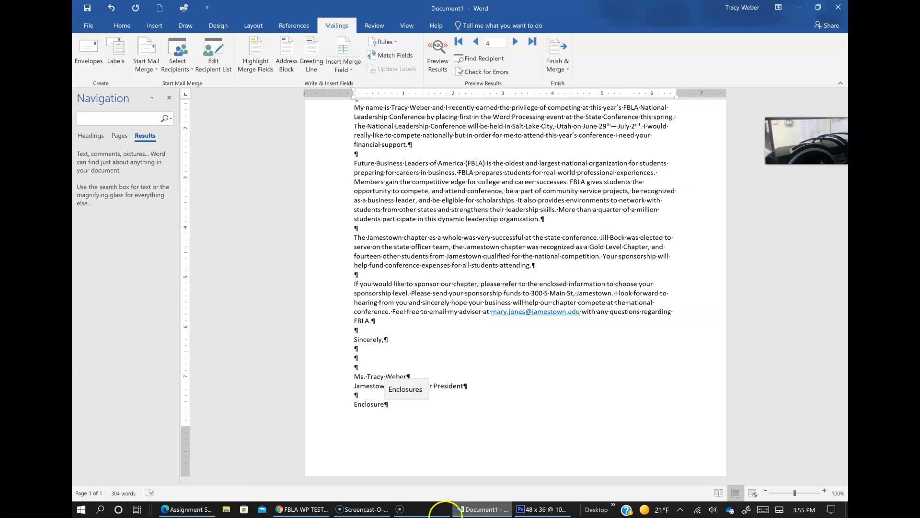
left_click(290, 508)
left_click(674, 14)
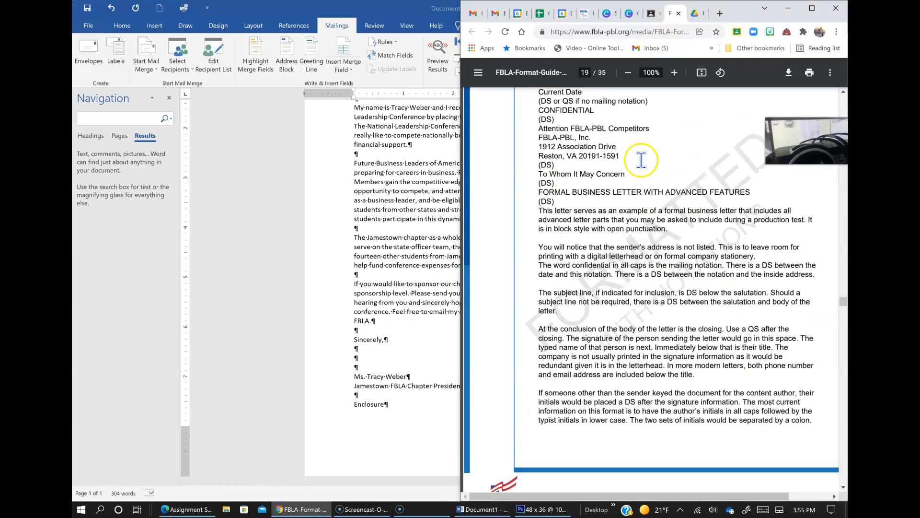
scroll(645, 227, "down", 8)
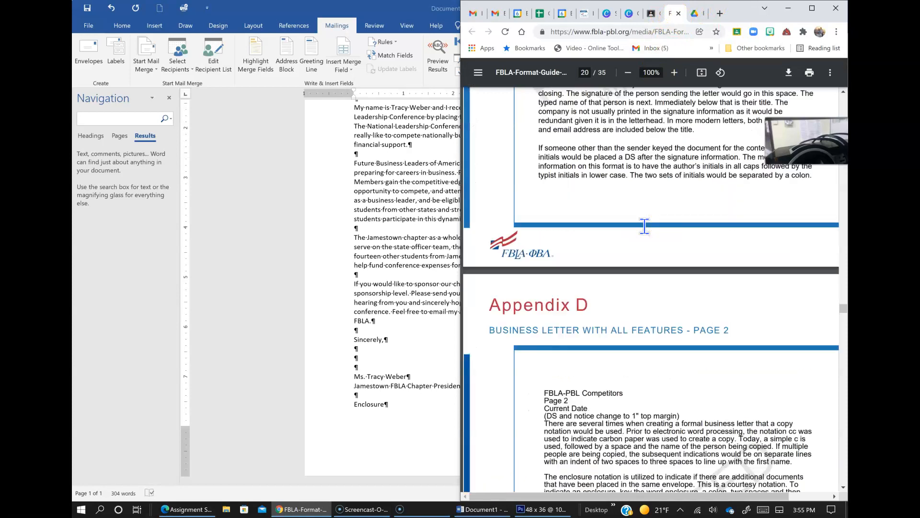
scroll(652, 287, "down", 3)
scroll(649, 345, "down", 1)
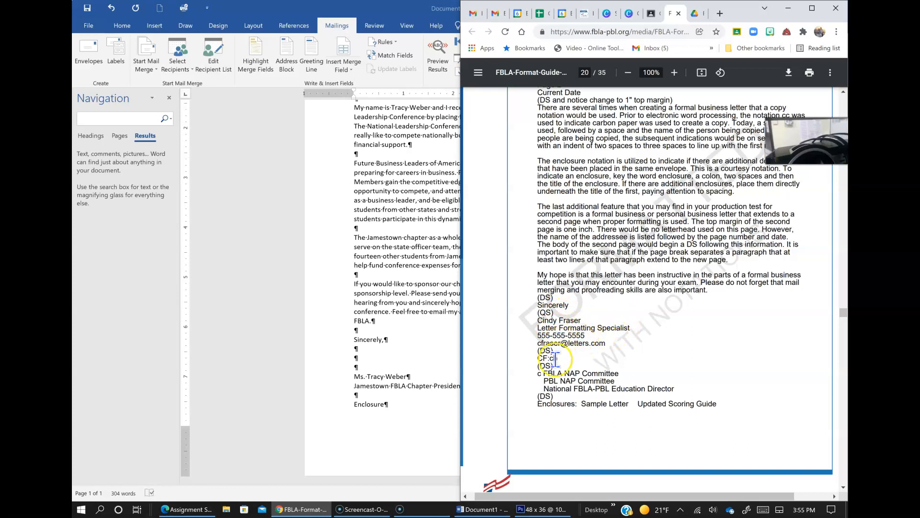
Look over the letter and read the mail merge and print instructions for Job 2 in the word processing test
left_click(404, 385)
scroll(437, 422, "up", 3)
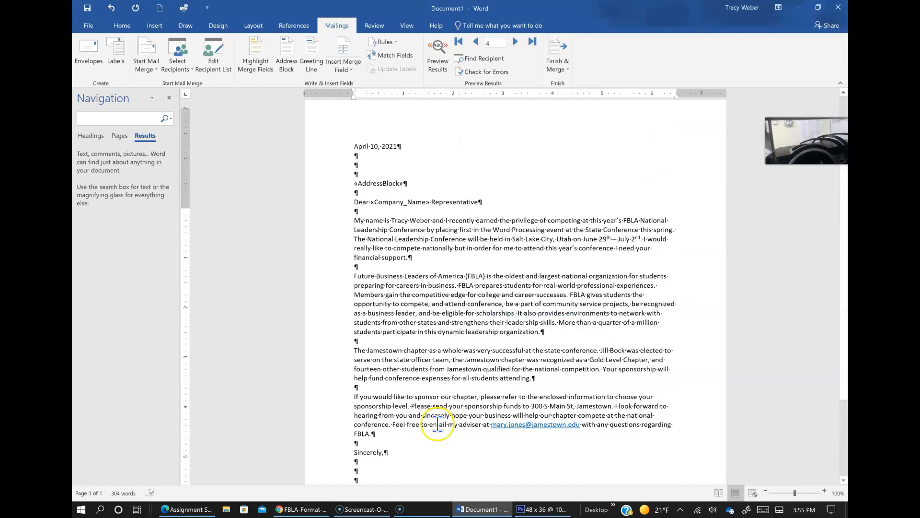
scroll(436, 422, "down", 3)
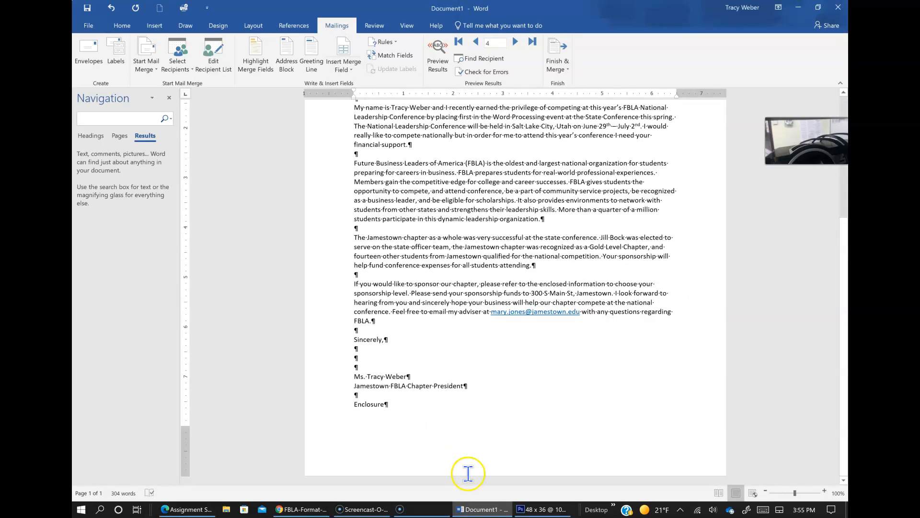
left_click(480, 509)
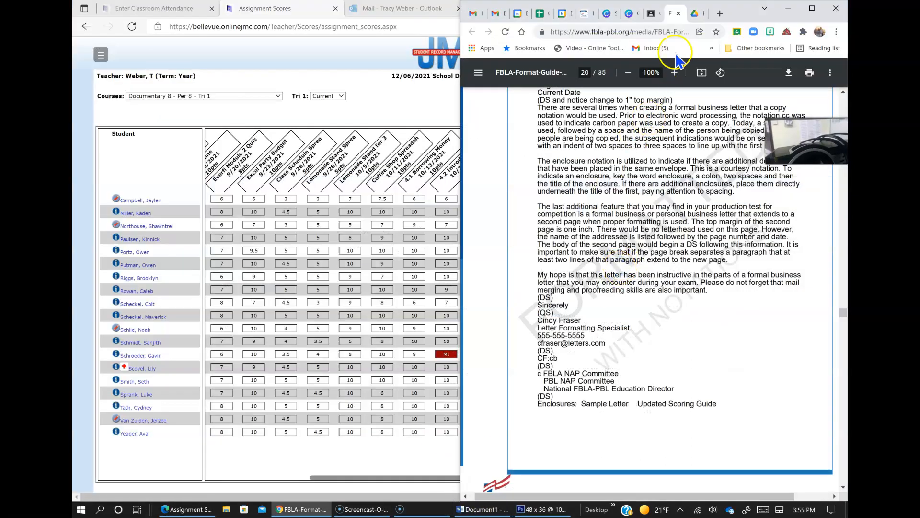
left_click(696, 13)
scroll(620, 298, "down", 8)
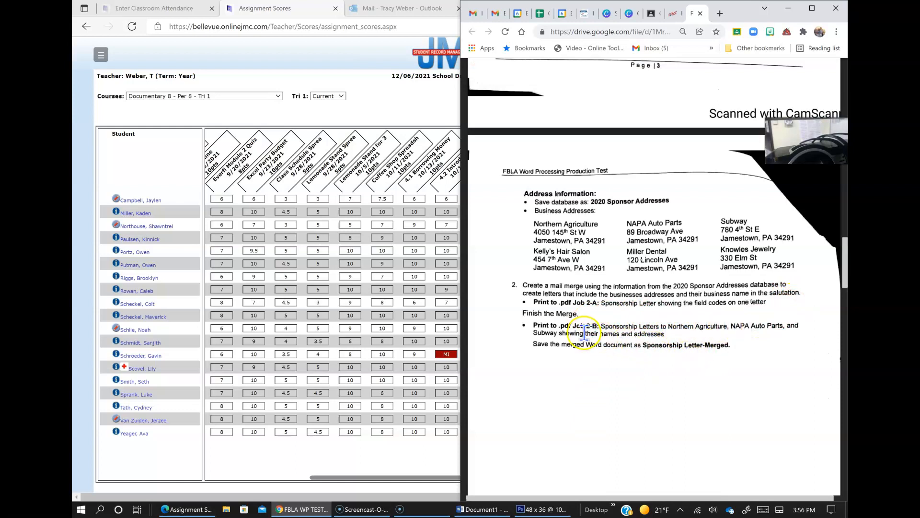
Review the finished letter and preview the merge results, going back through the recipients to the first record, Northern Agriculture
left_click(480, 510)
scroll(478, 322, "up", 2)
scroll(478, 321, "down", 3)
scroll(407, 134, "up", 5)
scroll(474, 288, "down", 6)
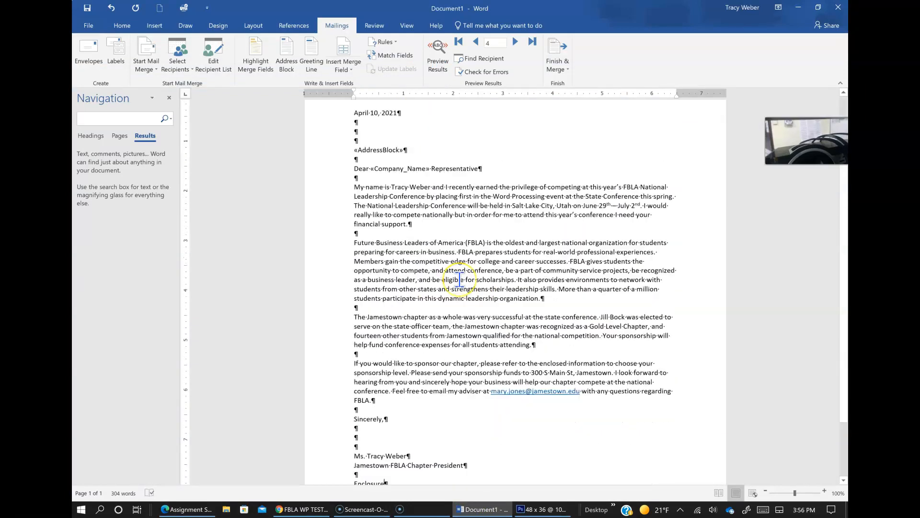
scroll(460, 279, "up", 3)
scroll(459, 279, "up", 1)
left_click(376, 188)
left_click(431, 54)
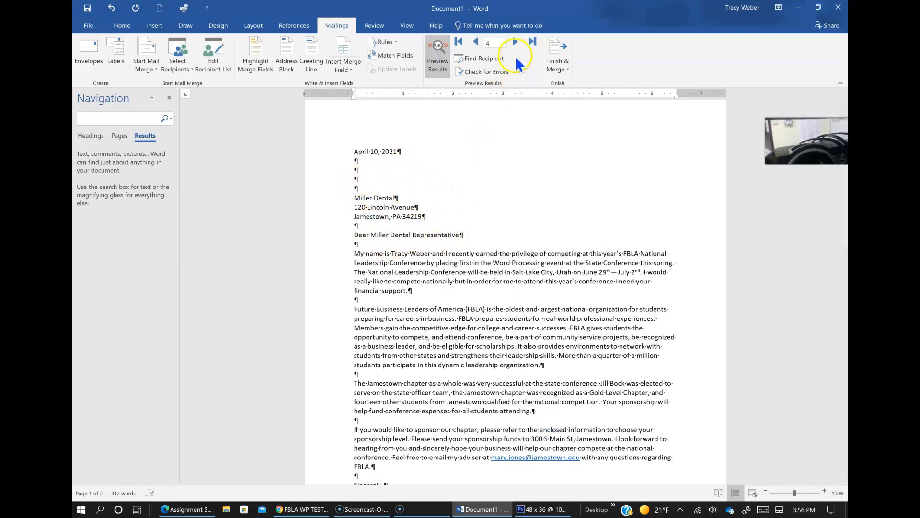
left_click(473, 43)
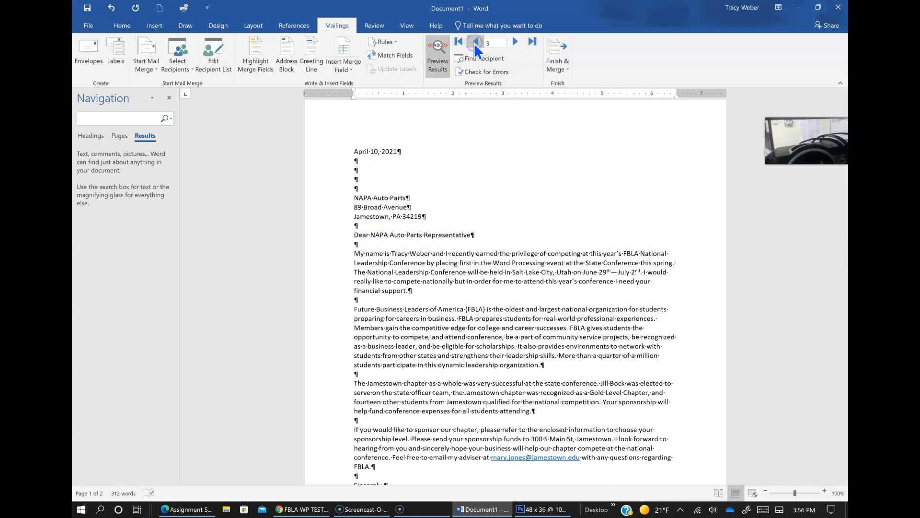
left_click(473, 43)
left_click(474, 43)
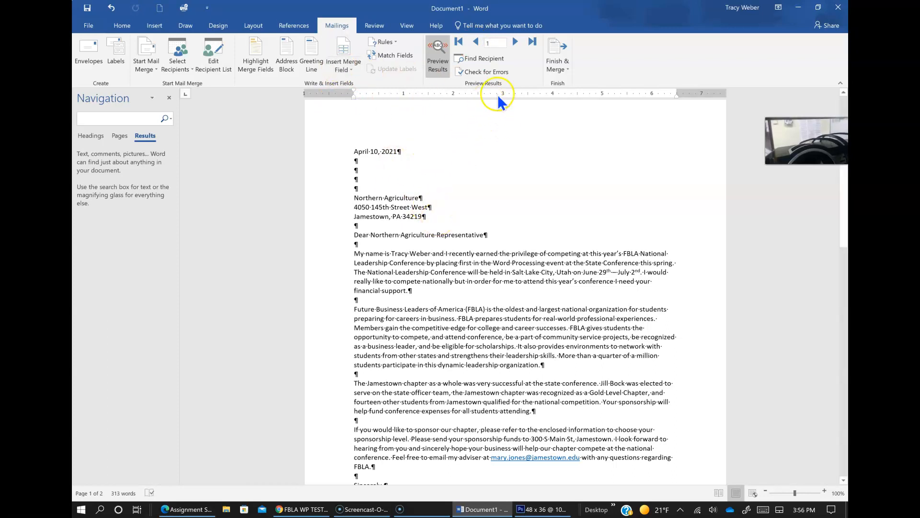
Finish the mail merge by merging all records into a new document of individual letters
left_click(560, 67)
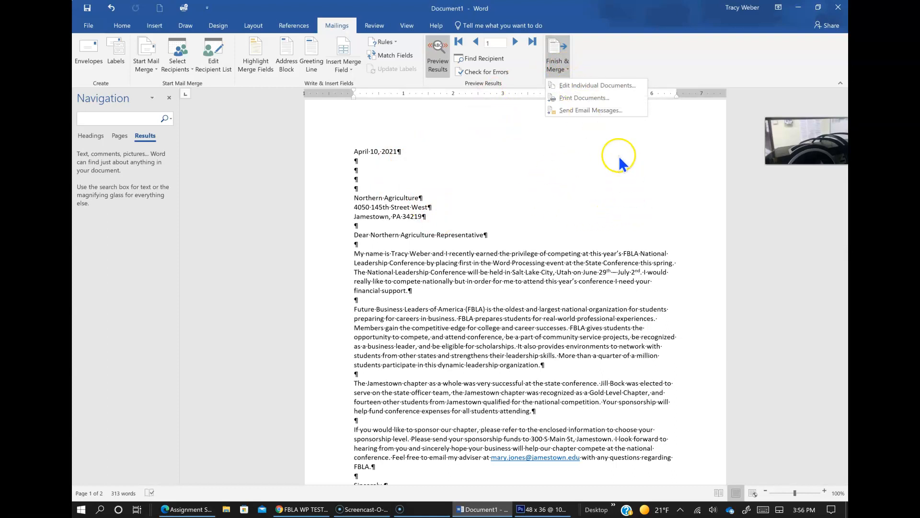
left_click(591, 86)
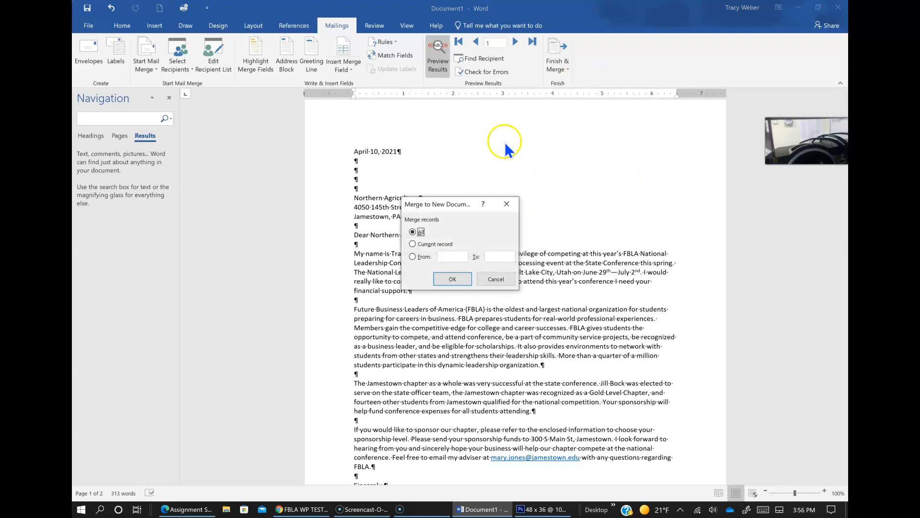
left_click(452, 279)
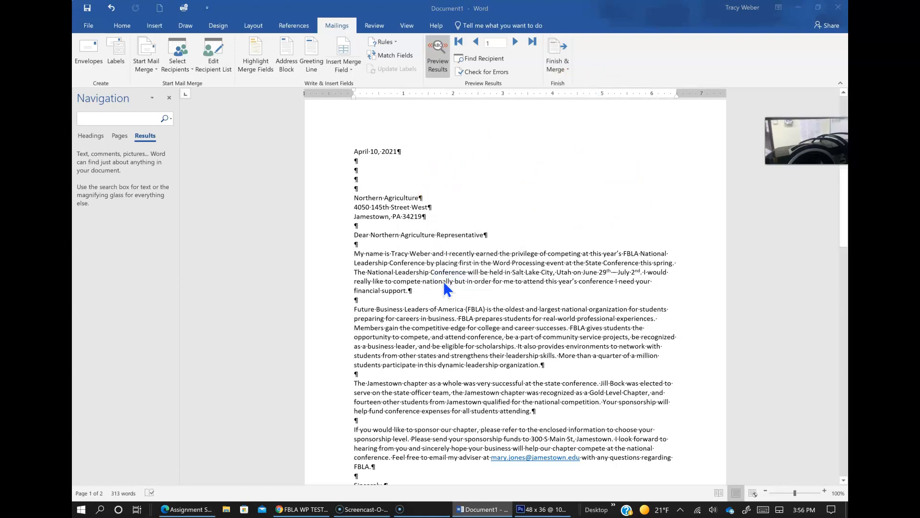
Check which businesses Job 2-B requires and look through the merged letters for page overflow
left_click(288, 509)
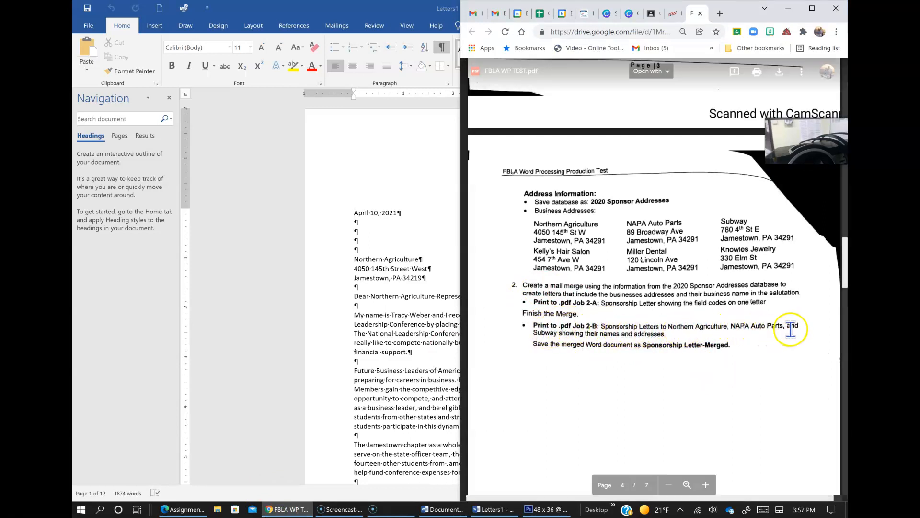
left_click(374, 406)
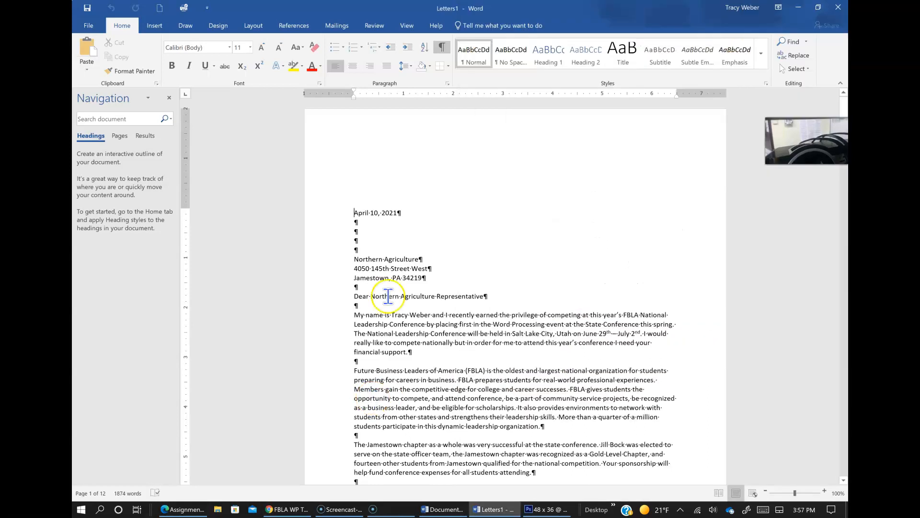
scroll(467, 261, "down", 9)
scroll(459, 262, "down", 20)
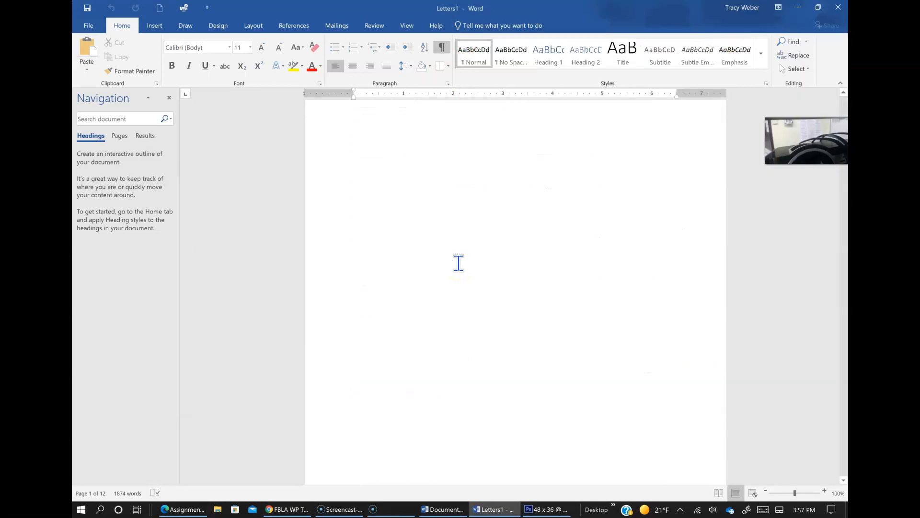
scroll(458, 263, "up", 15)
scroll(458, 262, "down", 4)
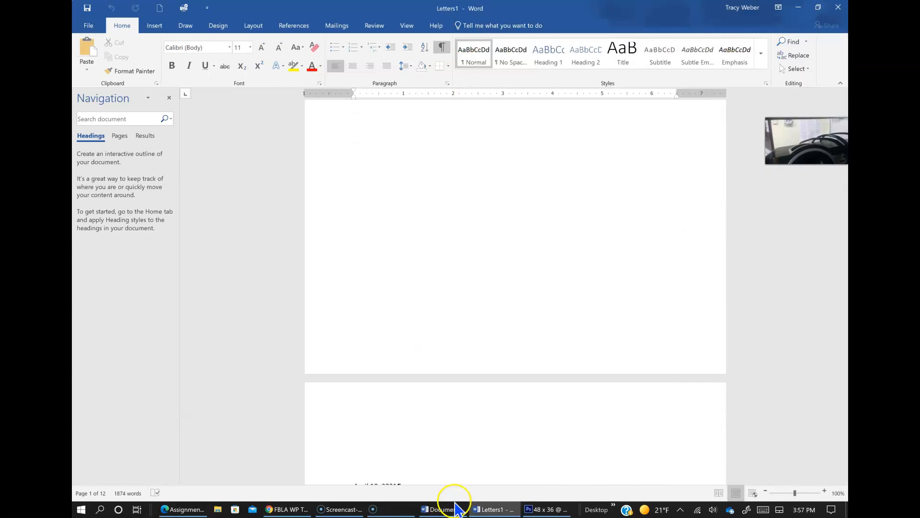
left_click(439, 508)
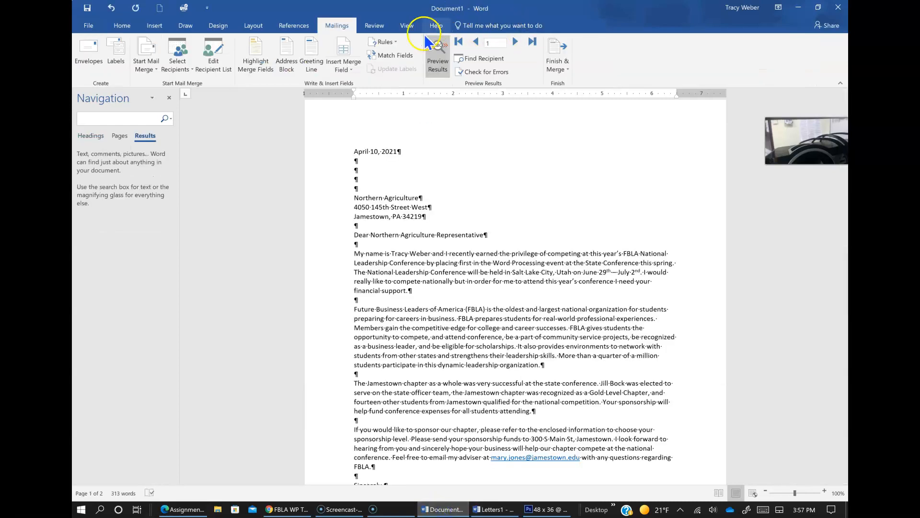
left_click(559, 61)
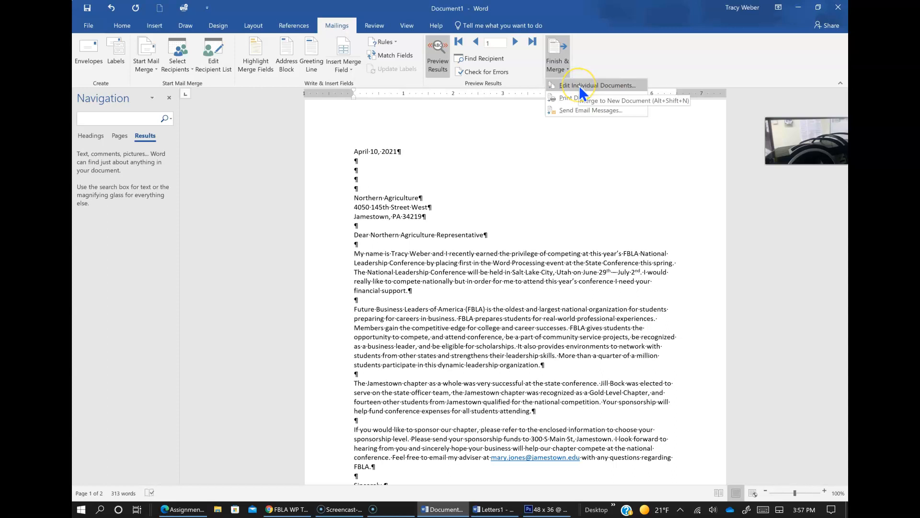
left_click(600, 86)
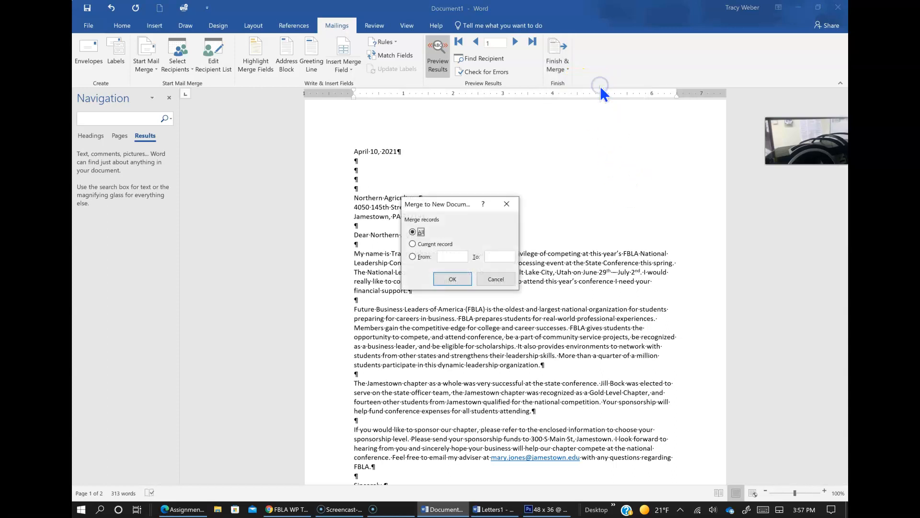
left_click(422, 258)
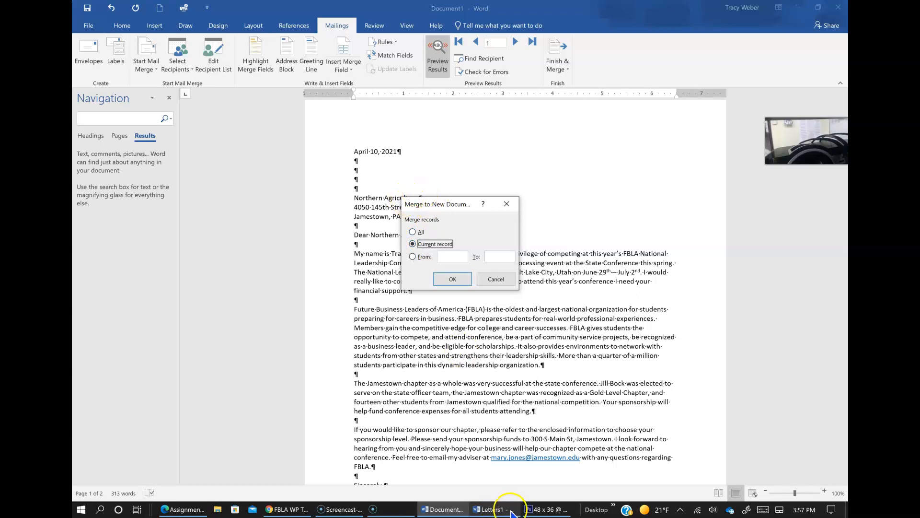
left_click(298, 512)
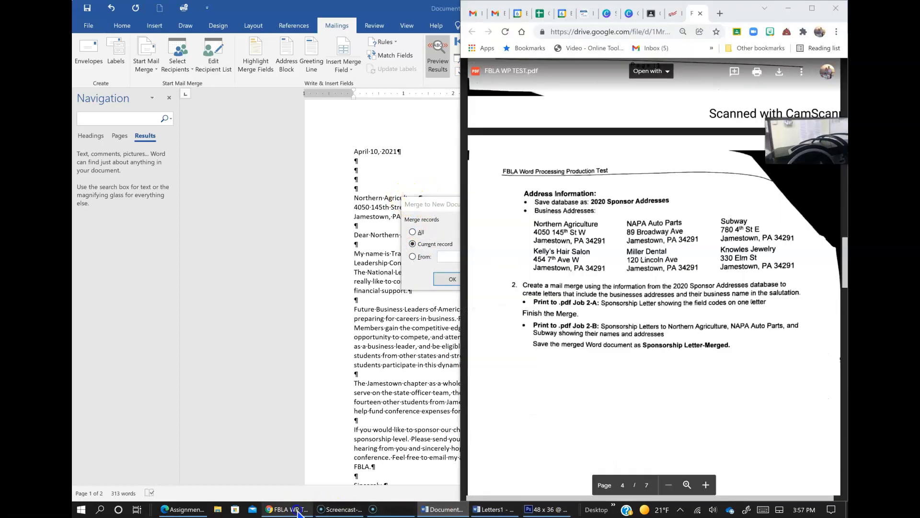
left_click(637, 281)
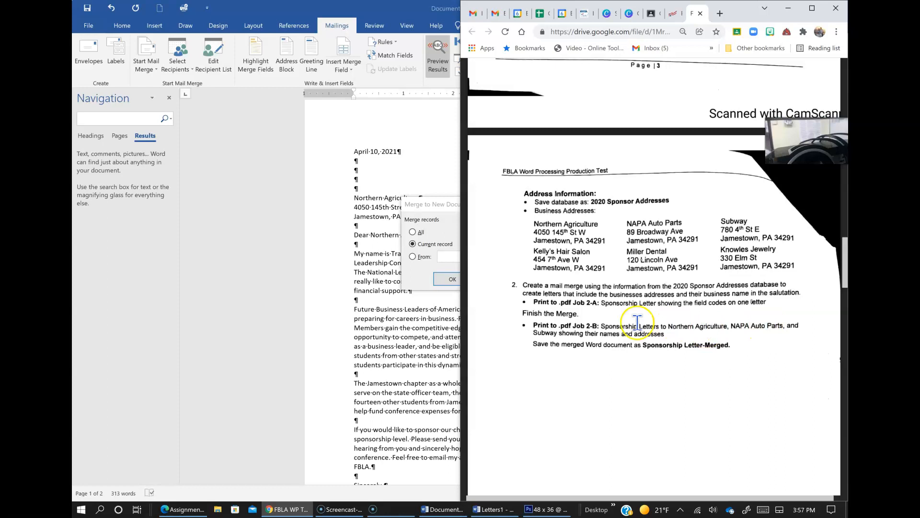
left_click(401, 354)
left_click(501, 282)
Reduce the bottom margin of the merged Northern Agriculture letter so the Enclosure line fits on its first page
left_click(496, 510)
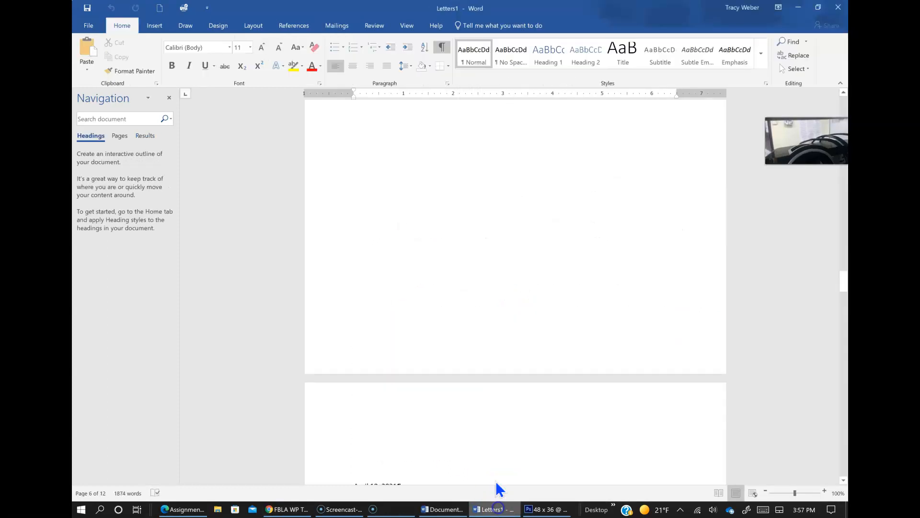
scroll(498, 261, "up", 10)
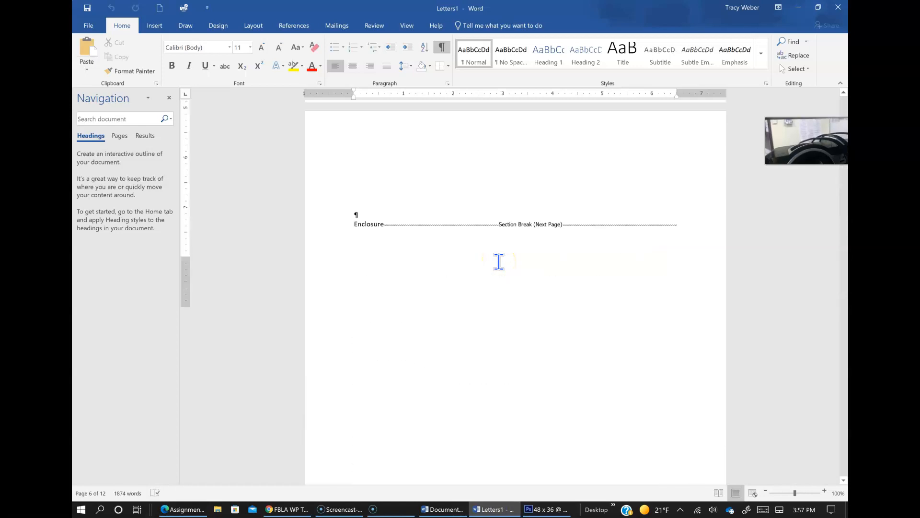
scroll(499, 262, "down", 20)
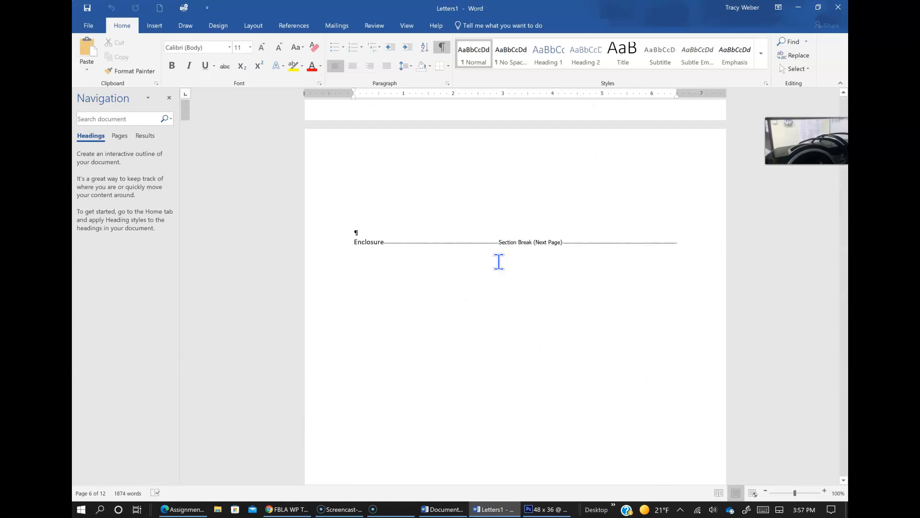
scroll(499, 261, "up", 6)
scroll(499, 261, "up", 10)
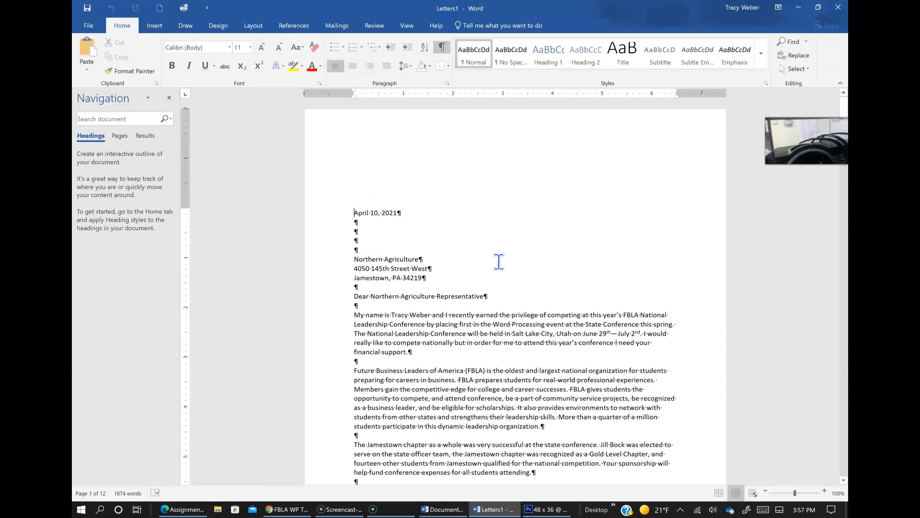
scroll(498, 261, "down", 6)
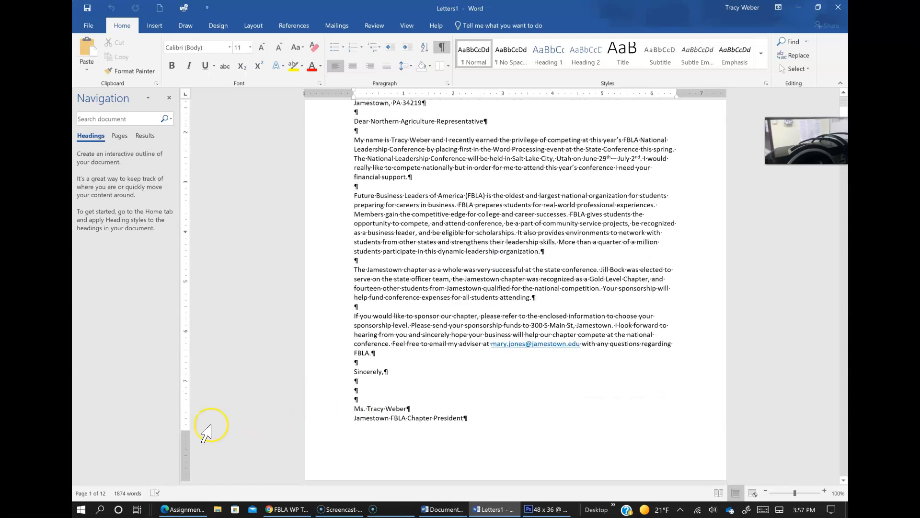
left_click_drag(190, 431, 189, 447)
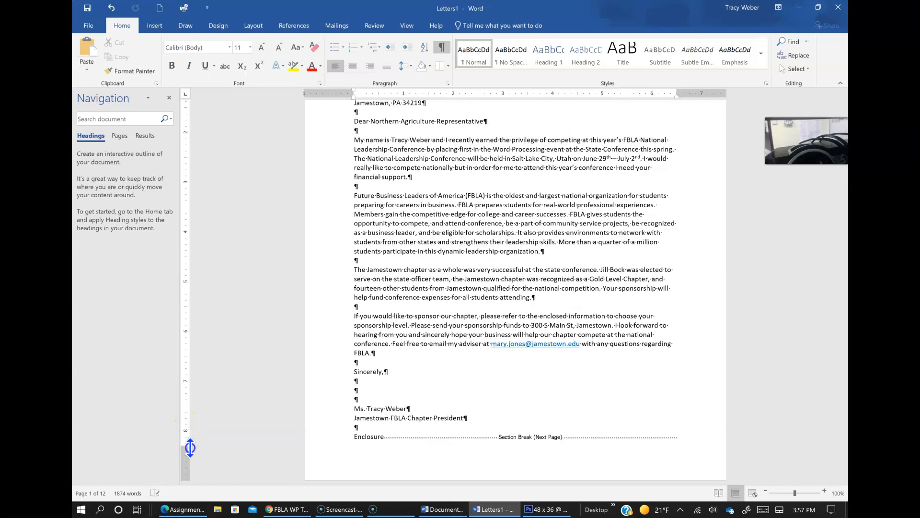
Delete the entire Kelly's Hair Salon letter, including its Enclosure line and section break, from the merged document
scroll(416, 330, "down", 13)
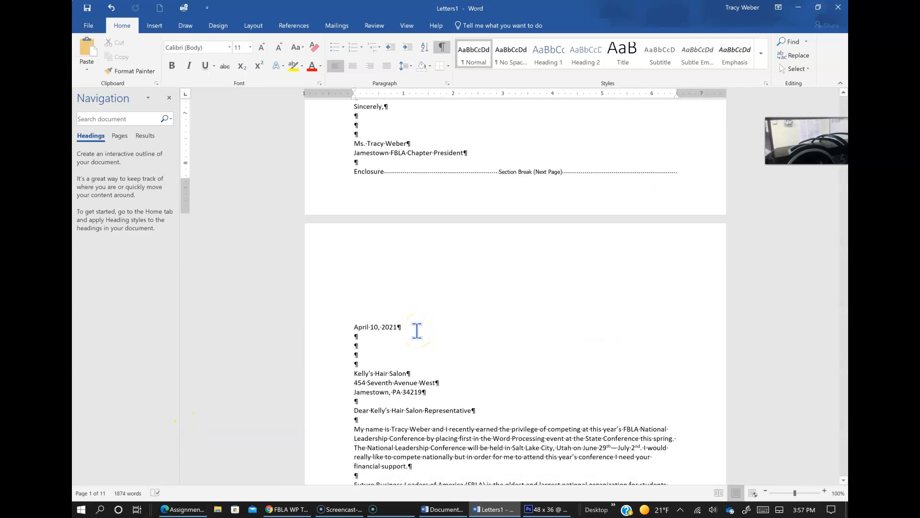
left_click_drag(354, 188, 541, 187)
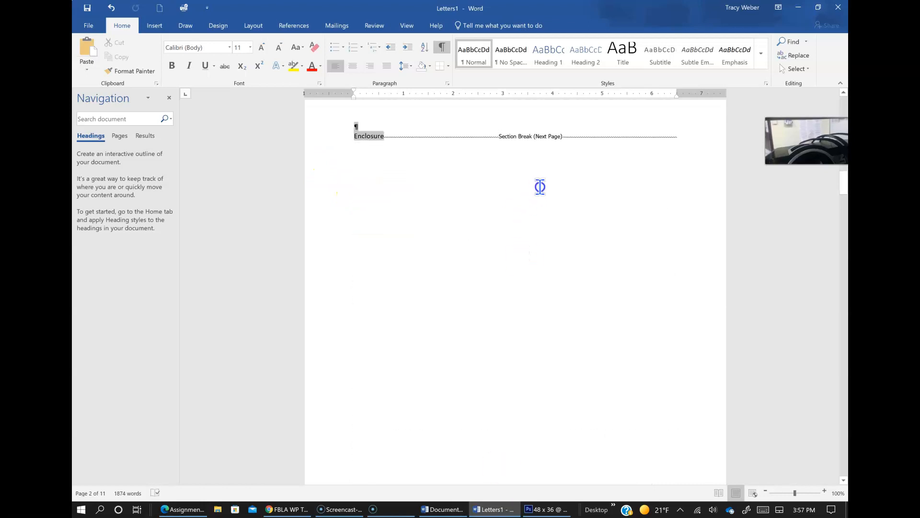
left_click_drag(635, 129, 634, 130)
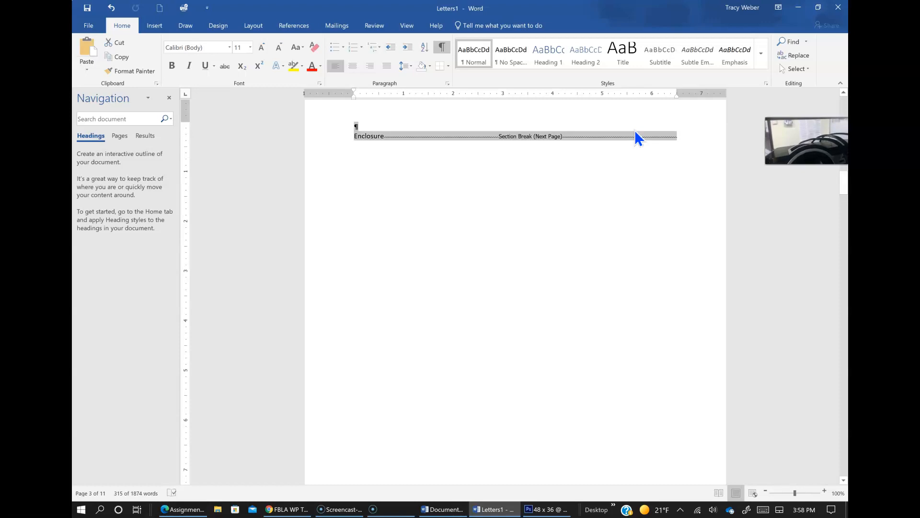
key("Delete")
scroll(618, 230, "up", 15)
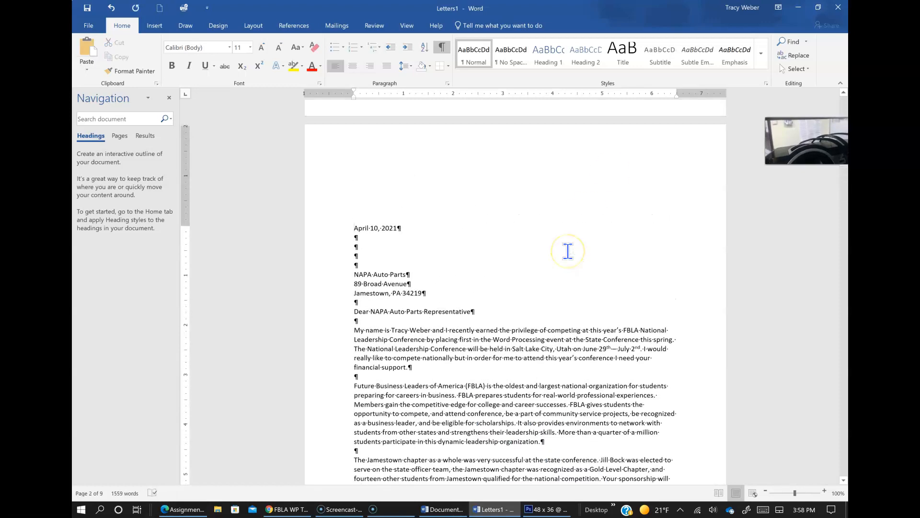
Reduce the bottom margin of the merged NAPA Auto Parts letter so the Enclosure line fits on its first page
scroll(567, 250, "down", 20)
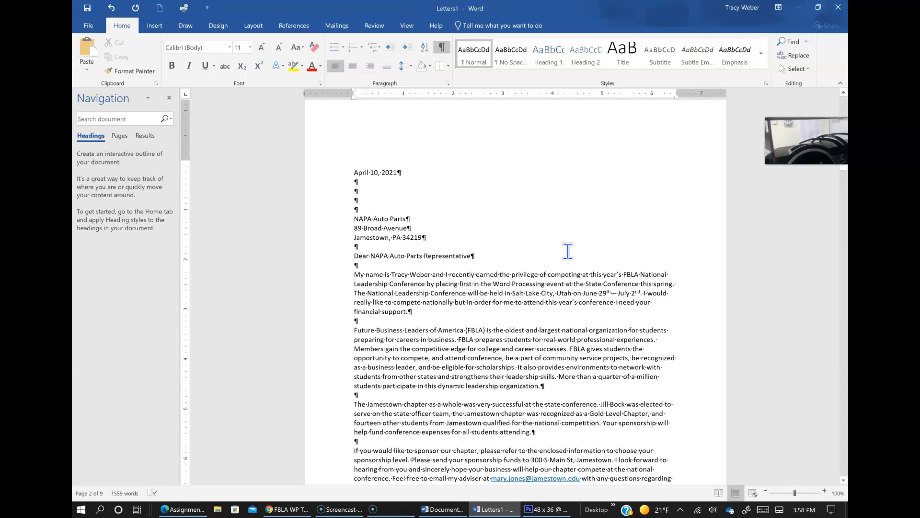
scroll(567, 251, "down", 3)
scroll(568, 251, "up", 5)
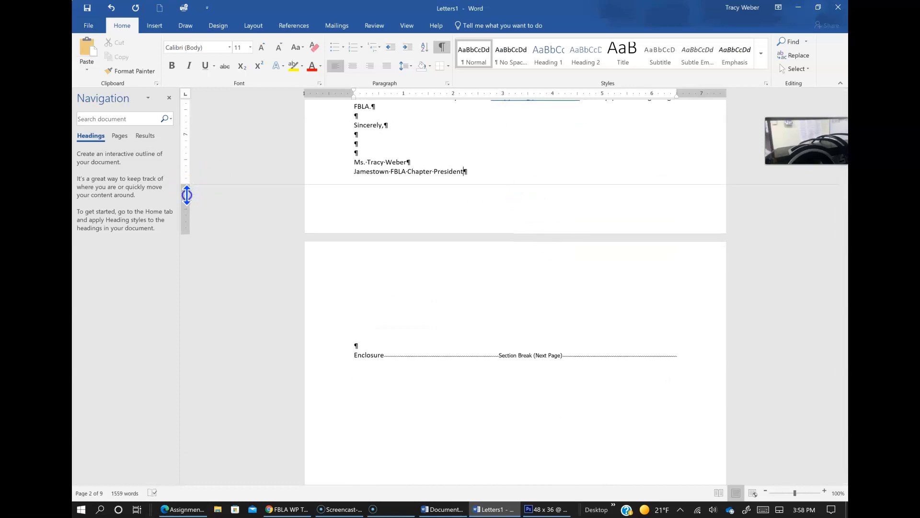
scroll(189, 201, "down", 9)
scroll(525, 411, "down", 5)
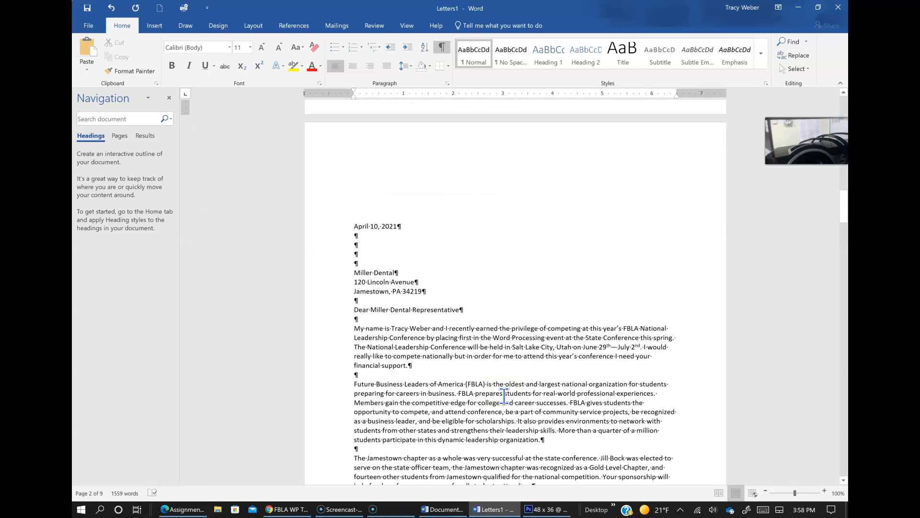
Check the businesses required for Job 2-B in the test PDF and delete the Miller Dental letter from the merged document
left_click(298, 509)
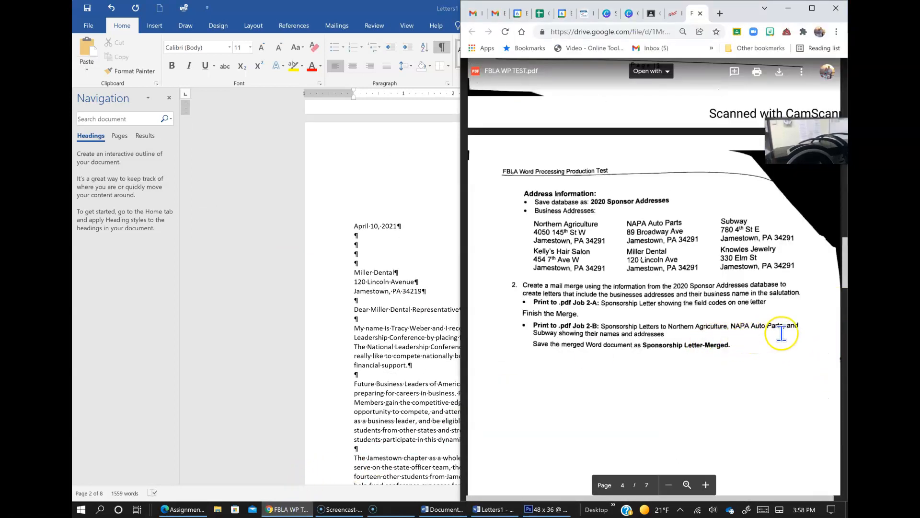
left_click(293, 510)
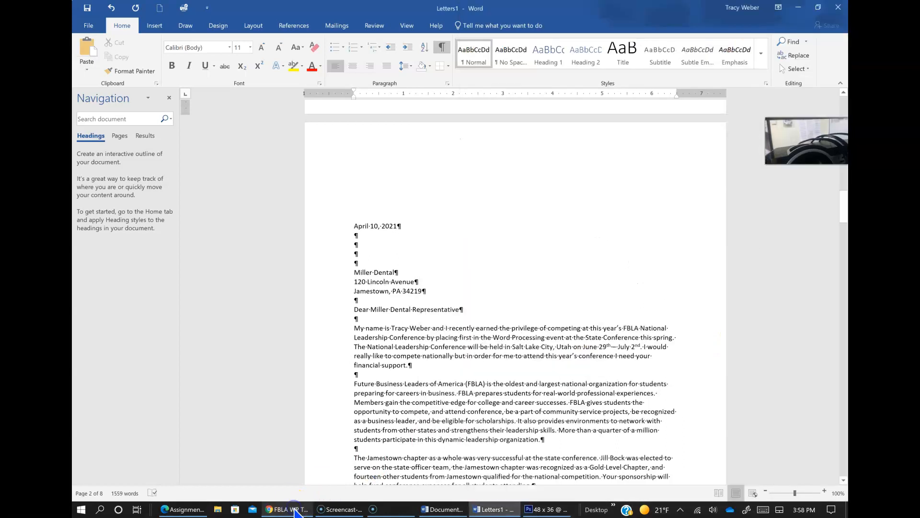
scroll(499, 376, "down", 1)
left_click_drag(356, 191, 580, 178)
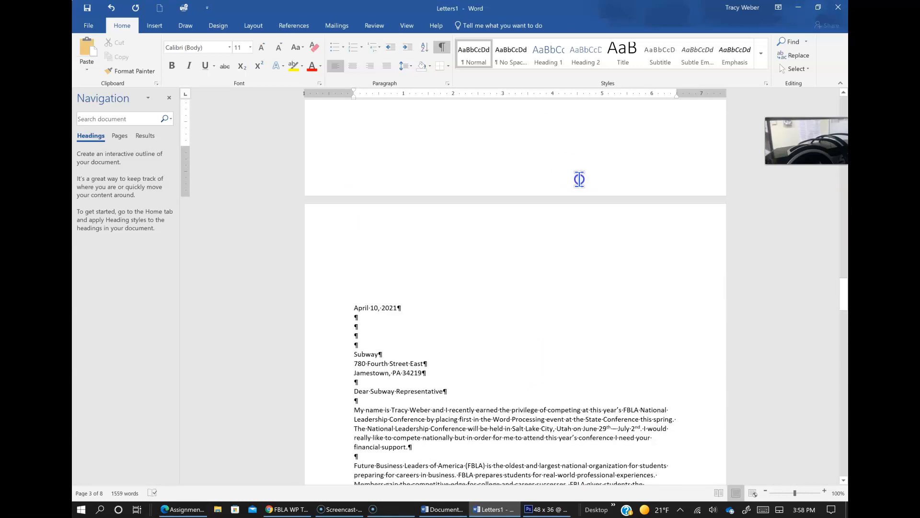
key("Delete")
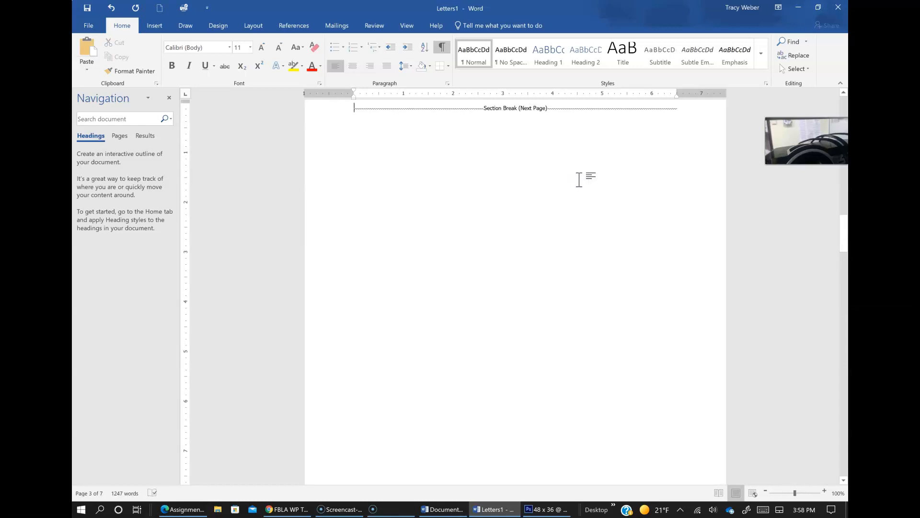
Remove the leftover section break and its blank page between the NAPA Auto Parts and Subway letters
scroll(579, 180, "up", 9)
key("Down")
key("Down")
key("Down")
key("Down")
left_click(427, 277)
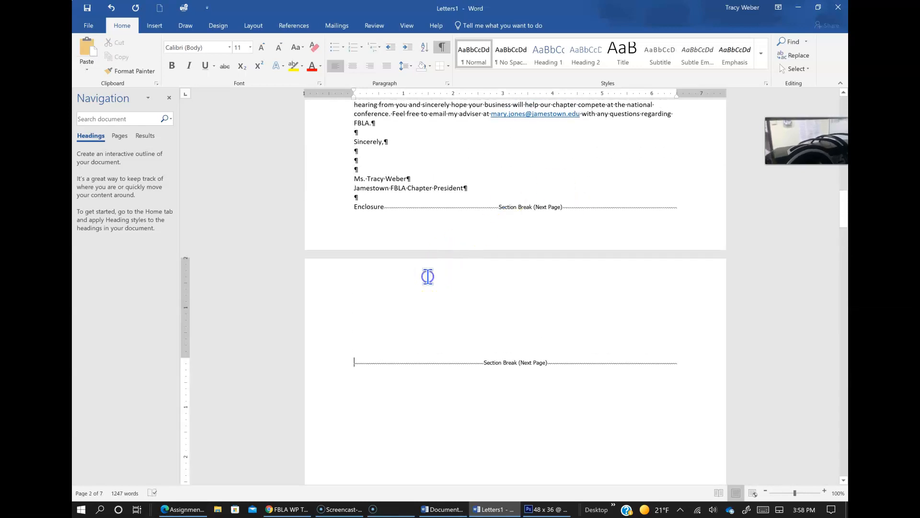
key("Delete")
Reduce the bottom margin of the merged Subway letter to pull its Enclosure line onto the first page
scroll(427, 277, "down", 14)
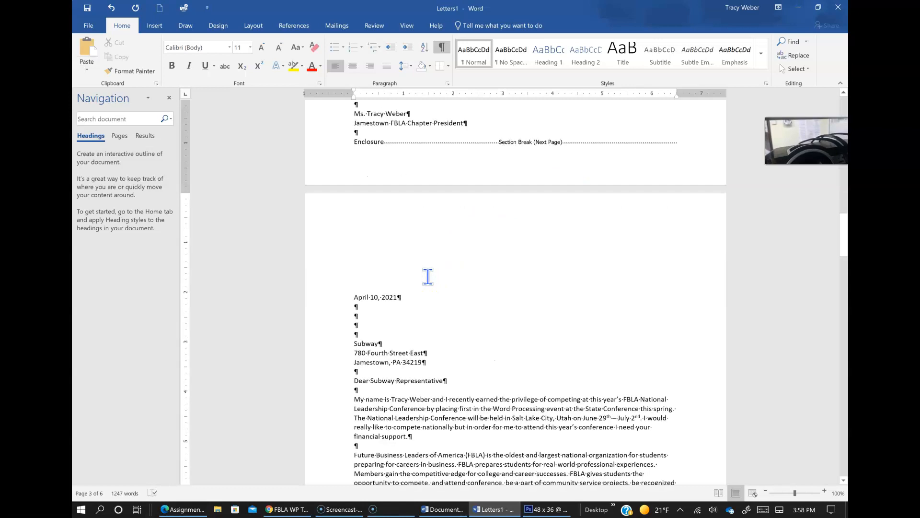
left_click_drag(186, 365, 188, 384)
Delete the Knowles Jewelry letter and the next-page section break before it, keeping the Subway letter's Enclosure line intact
scroll(468, 363, "down", 10)
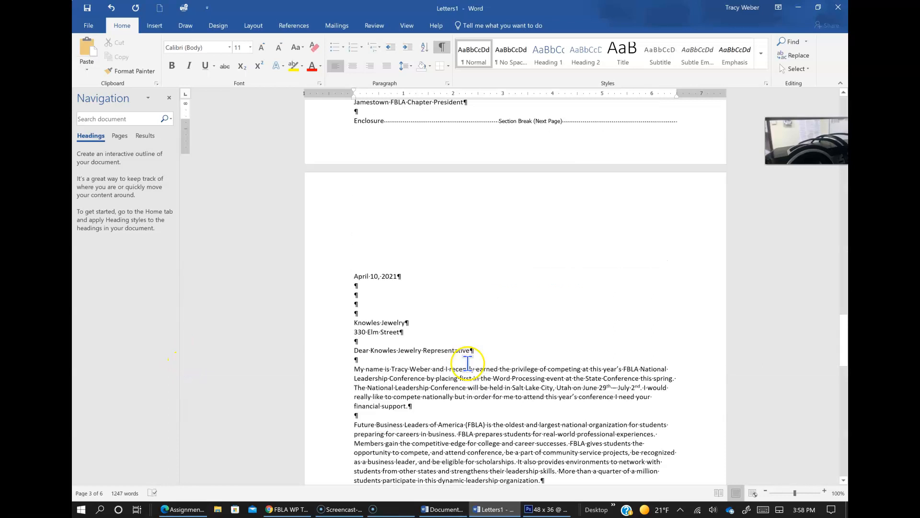
left_click_drag(384, 223, 501, 494)
key("Delete")
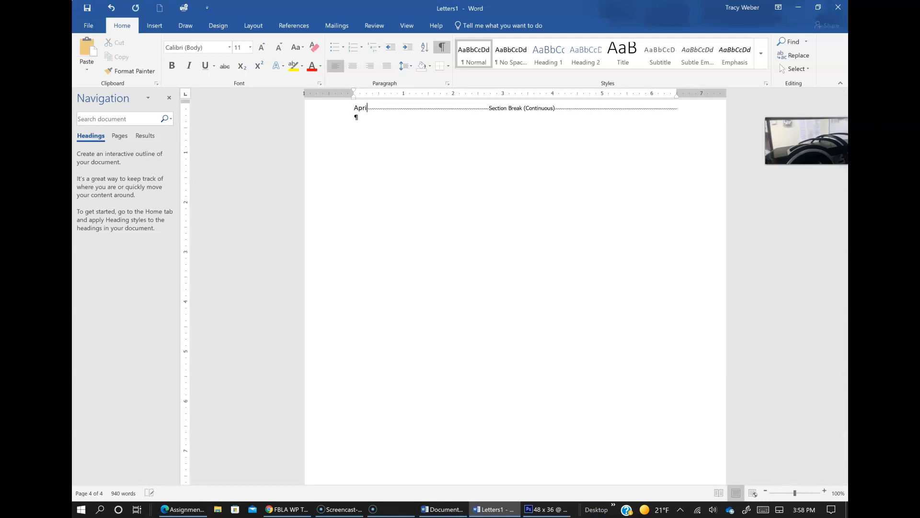
key("BackSpace")
key("BackSpace")
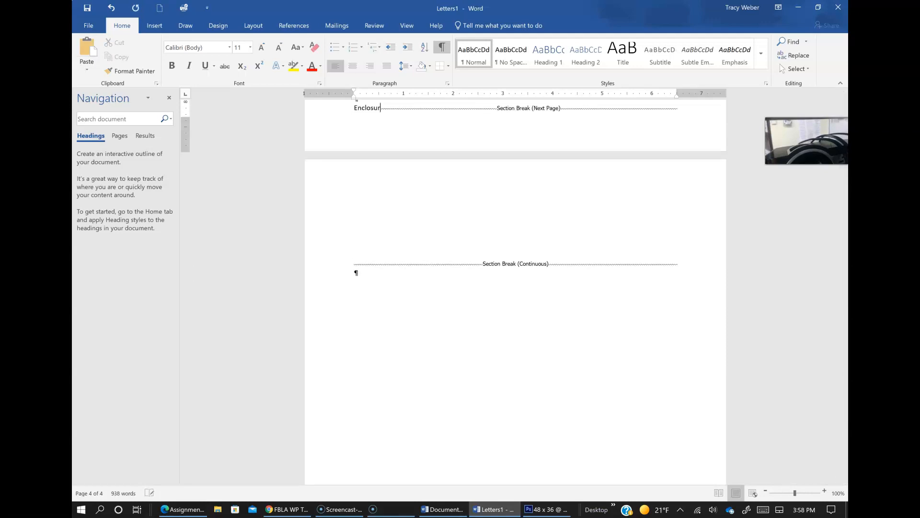
type("e")
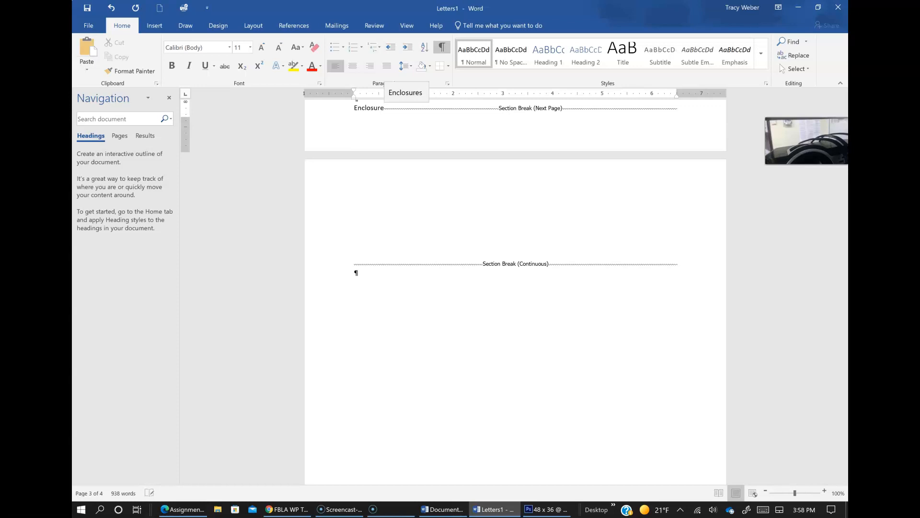
key("Delete")
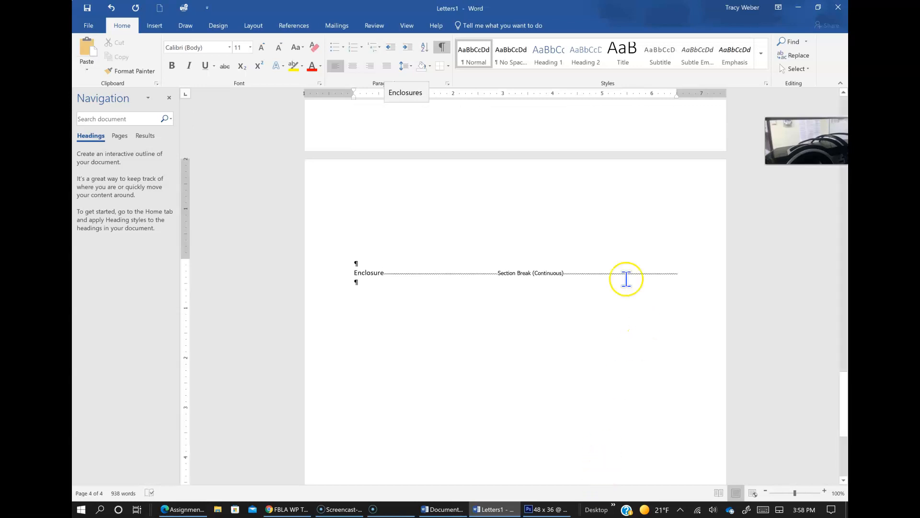
Reduce the bottom margin of the final section so the Subway letter, including Enclosure, fits on one page, and review the remaining letters
left_click(569, 137)
scroll(552, 163, "up", 5)
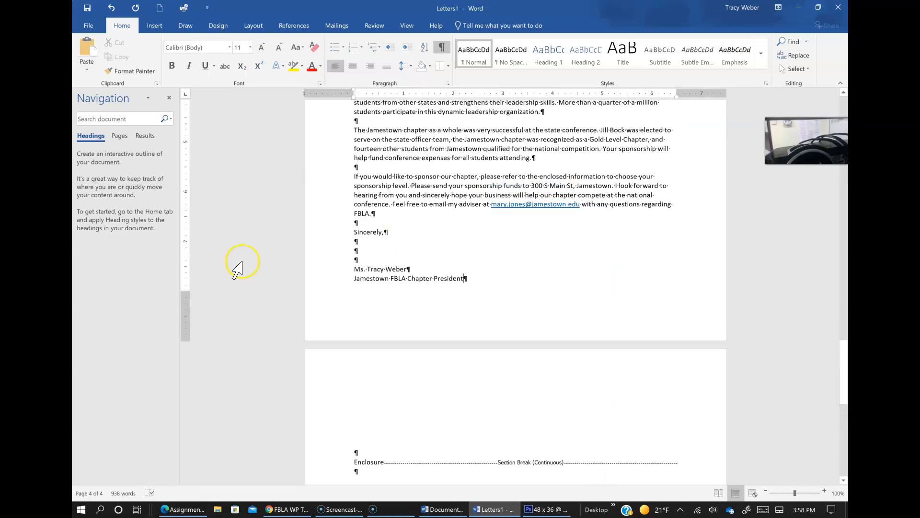
left_click_drag(187, 290, 187, 319)
scroll(456, 188, "up", 6)
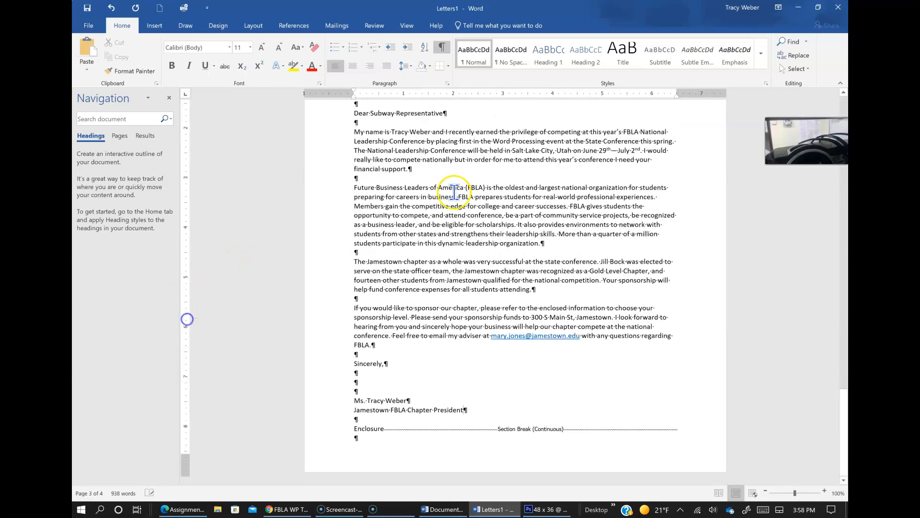
scroll(529, 193, "up", 20)
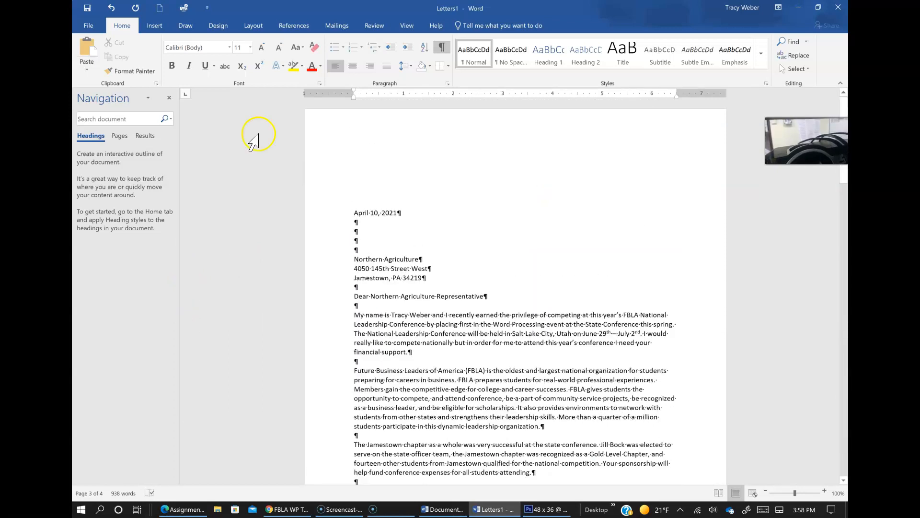
scroll(350, 331, "down", 6)
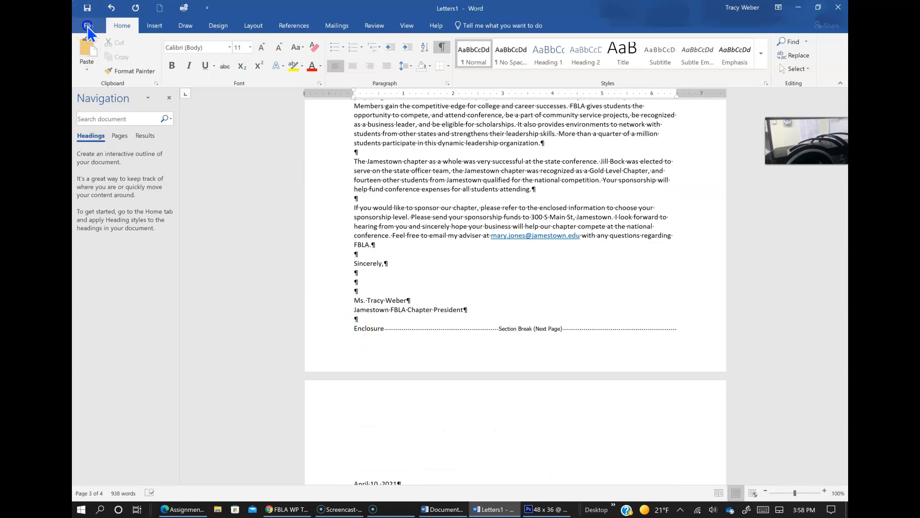
Begin saving the merged letters as a new file and read the Job 3 label instructions in the test PDF
left_click(87, 26)
left_click(96, 126)
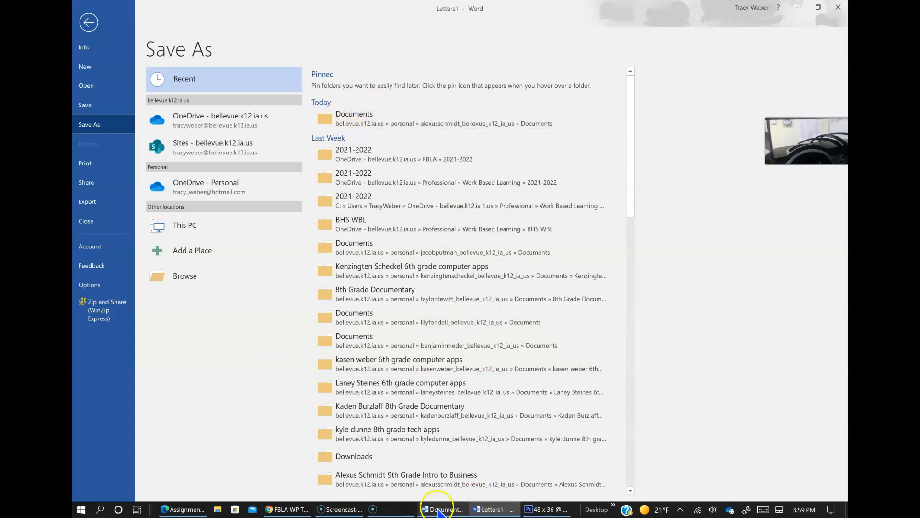
left_click(290, 510)
scroll(623, 310, "down", 1)
scroll(623, 309, "down", 10)
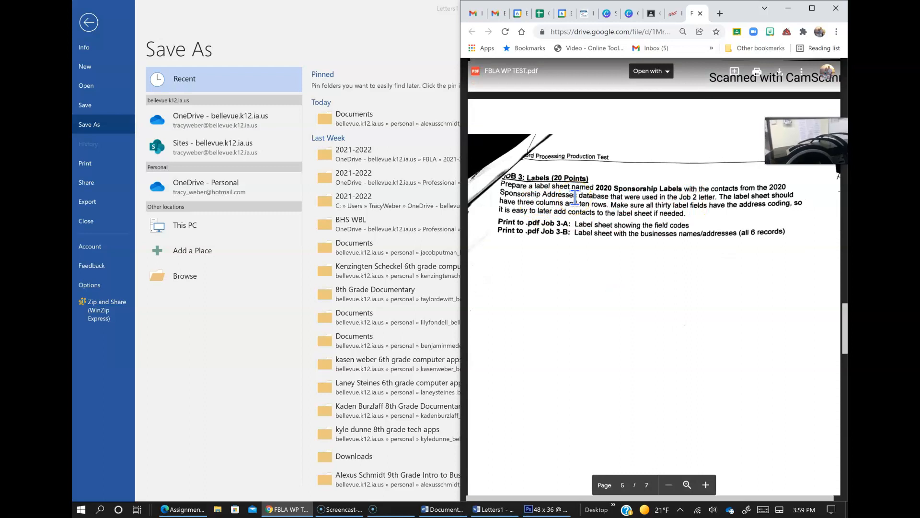
left_click(217, 308)
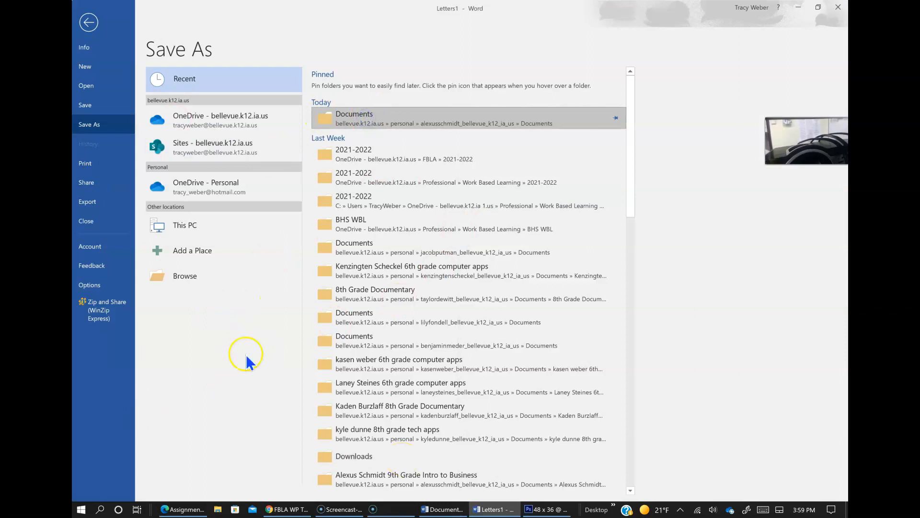
Save the merged letters as April 10 in the most recently used Documents folder and return to the document
left_click(350, 119)
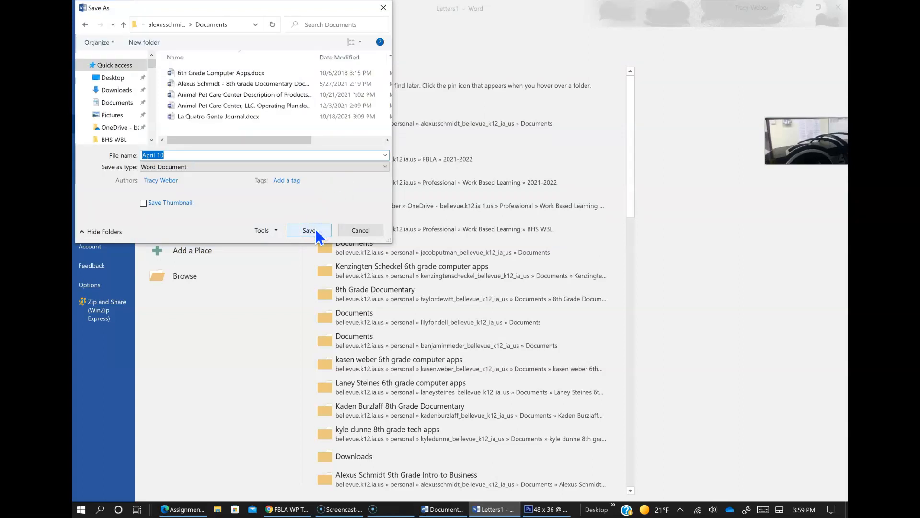
left_click(309, 230)
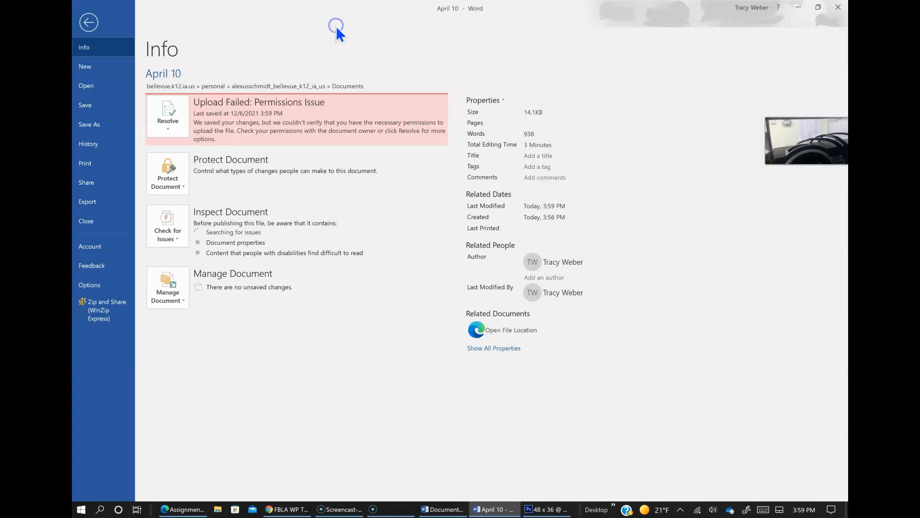
left_click(90, 24)
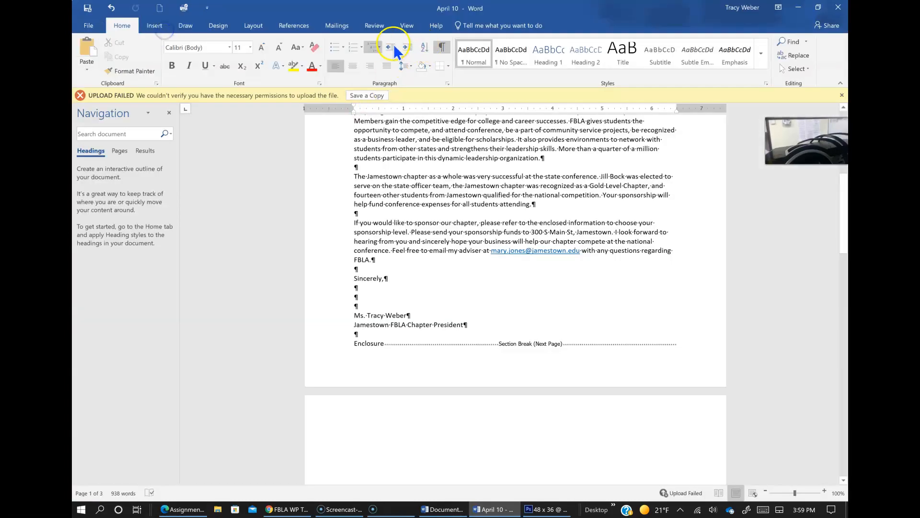
left_click(341, 28)
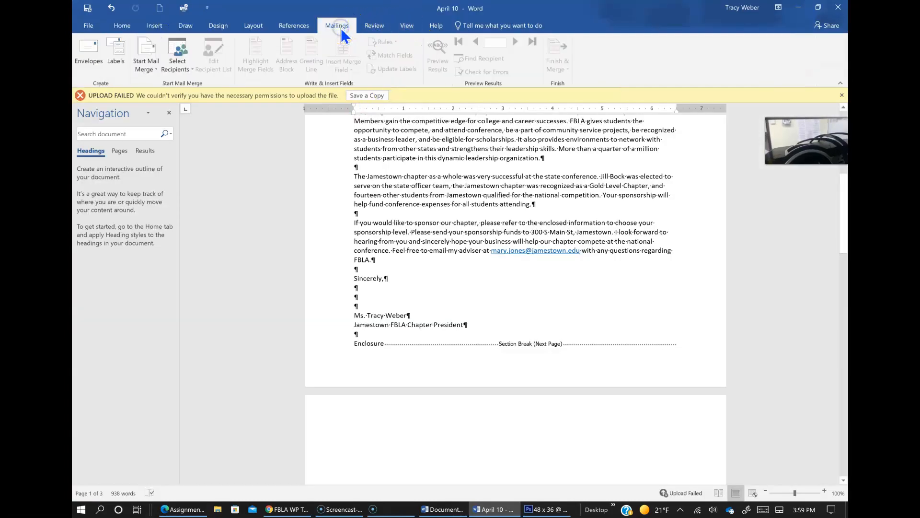
left_click(116, 67)
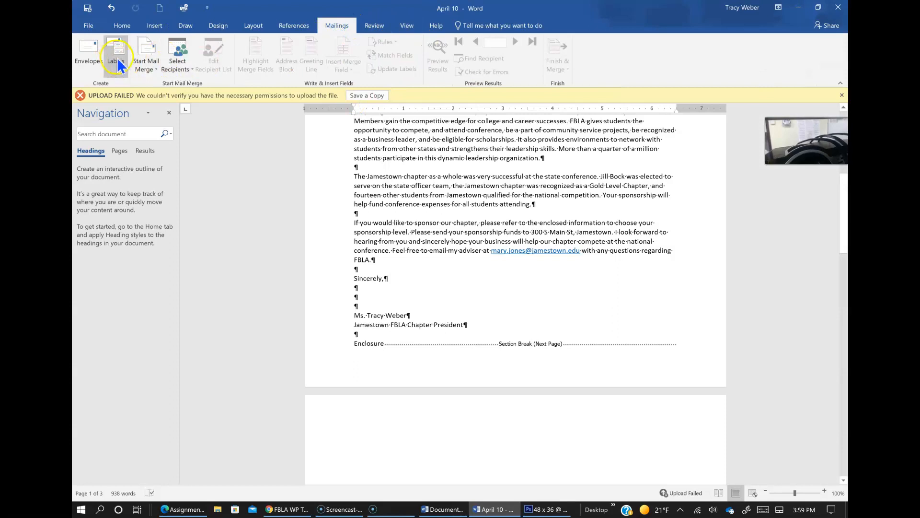
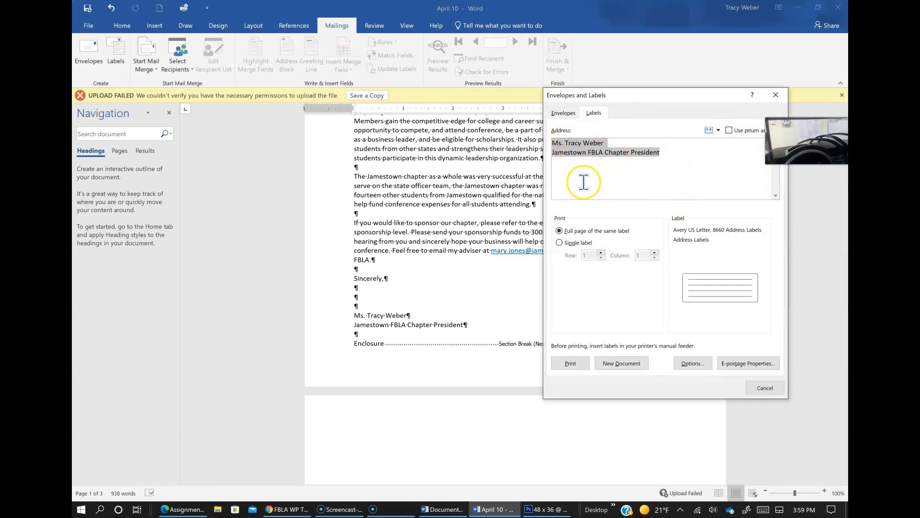
left_click_drag(807, 140, 299, 349)
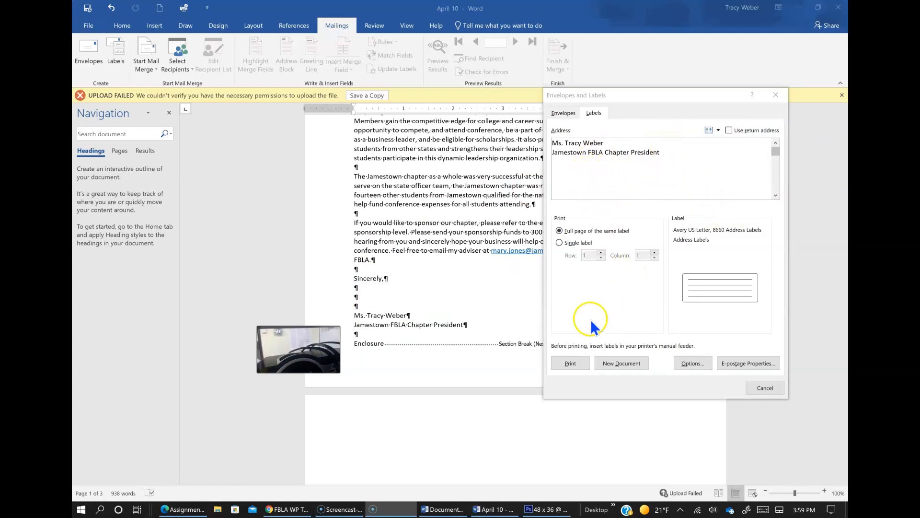
left_click(685, 361)
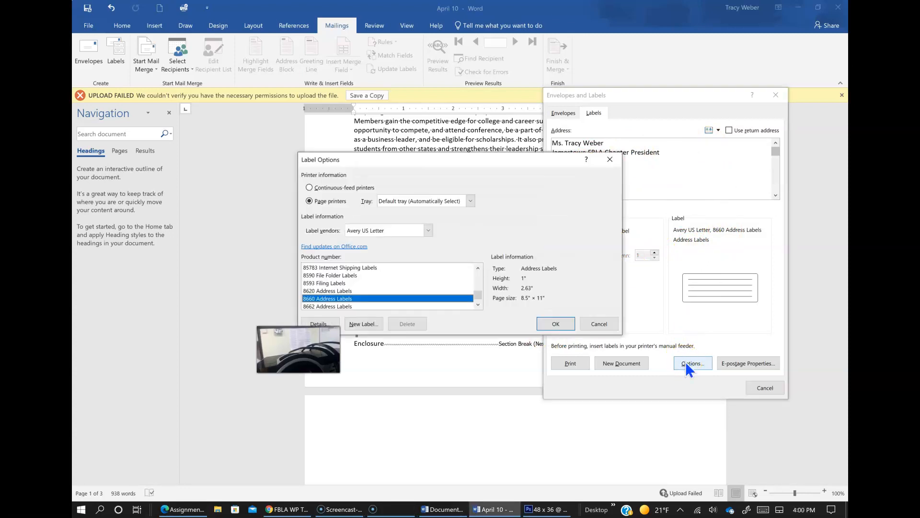
left_click(597, 324)
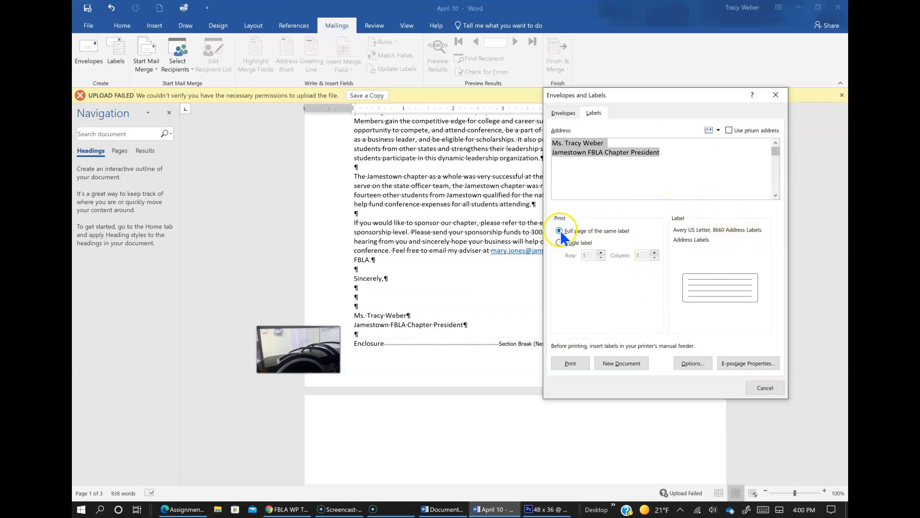
left_click(559, 243)
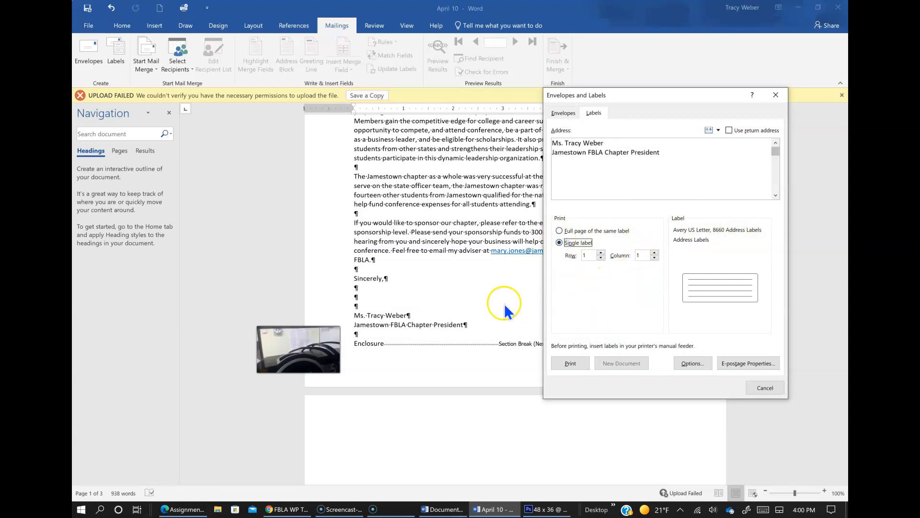
left_click(290, 508)
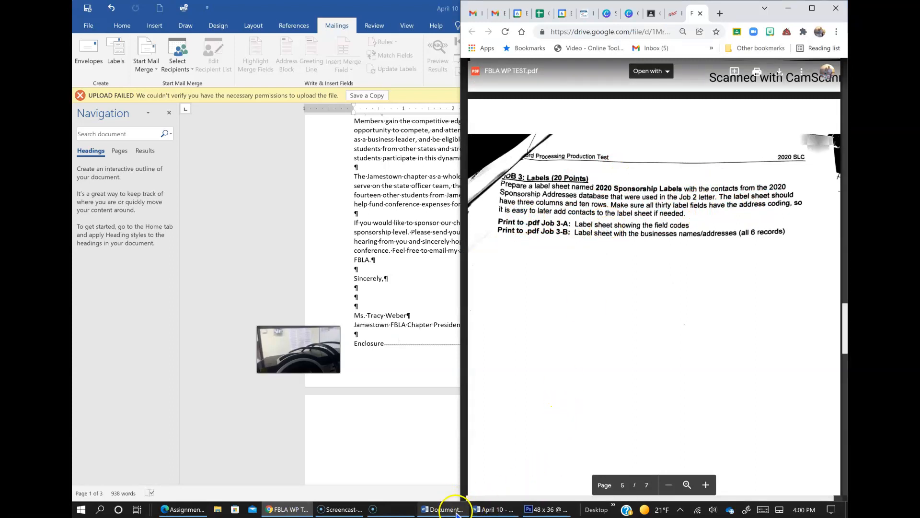
left_click(442, 509)
left_click(596, 255)
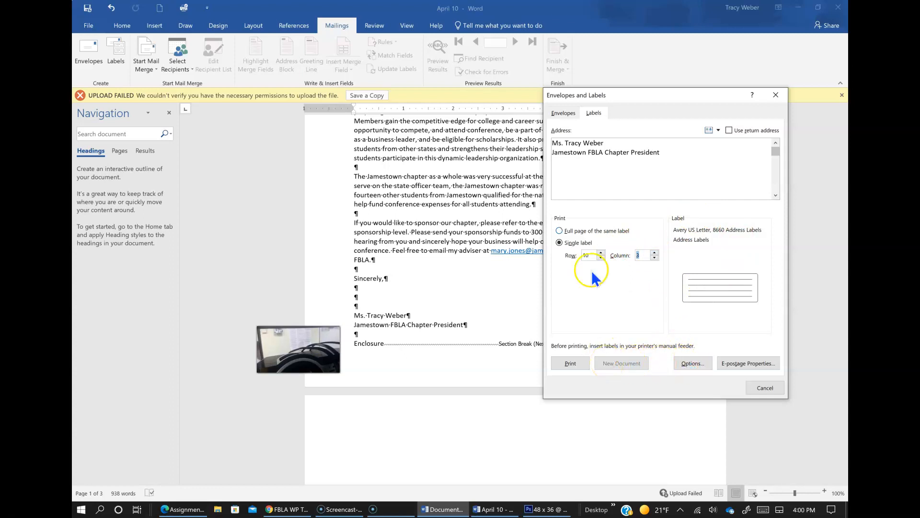
left_click(762, 388)
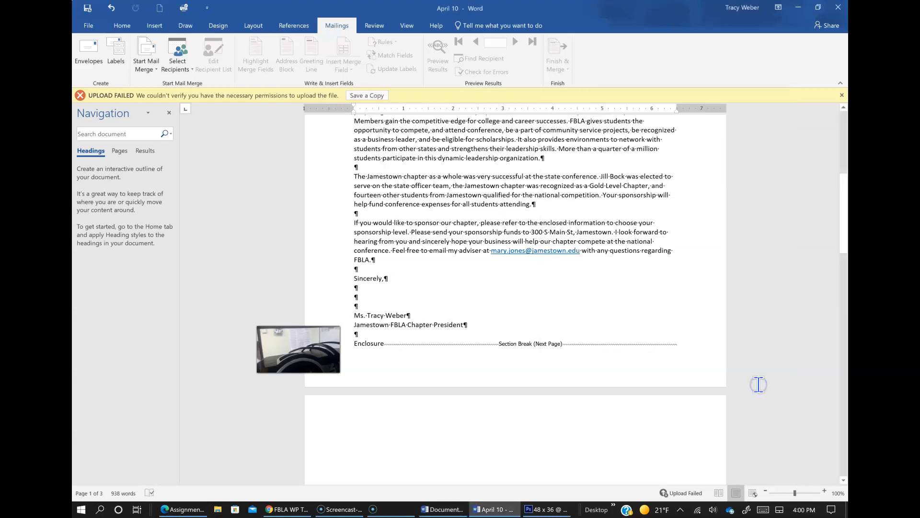
left_click(151, 47)
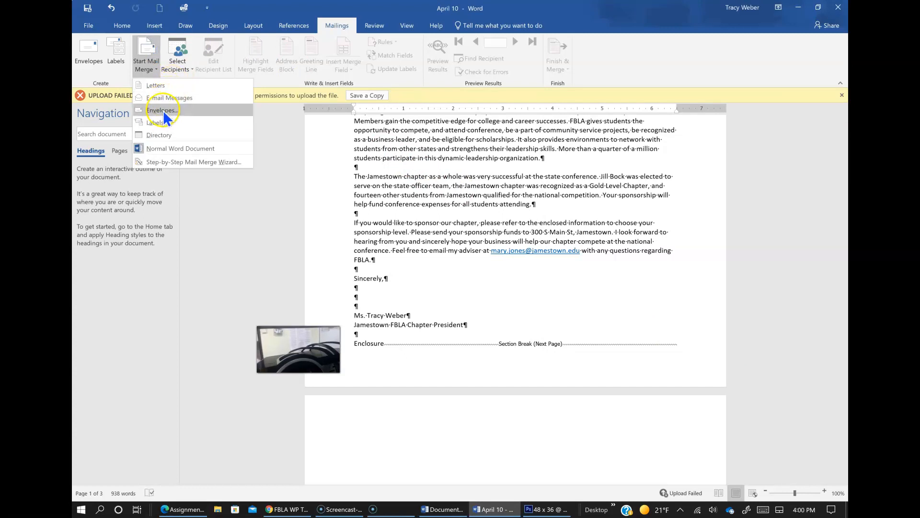
left_click(158, 123)
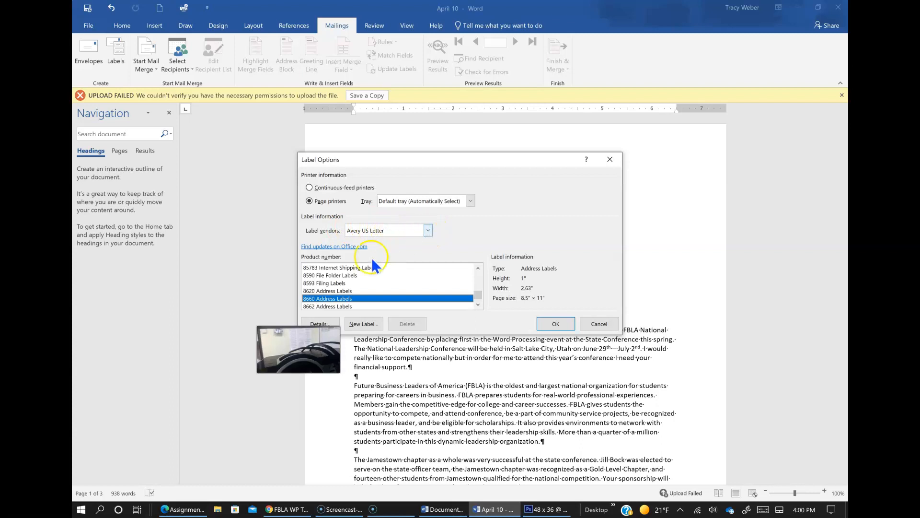
left_click(335, 323)
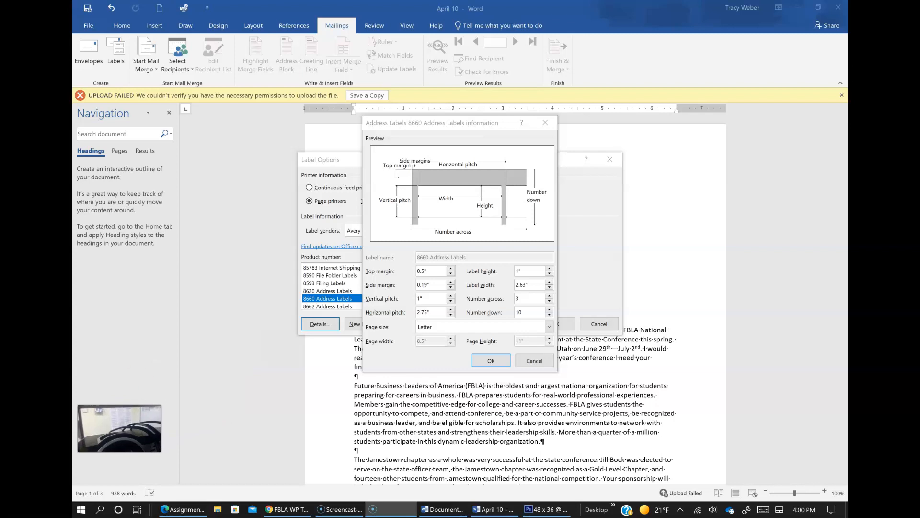
left_click(534, 361)
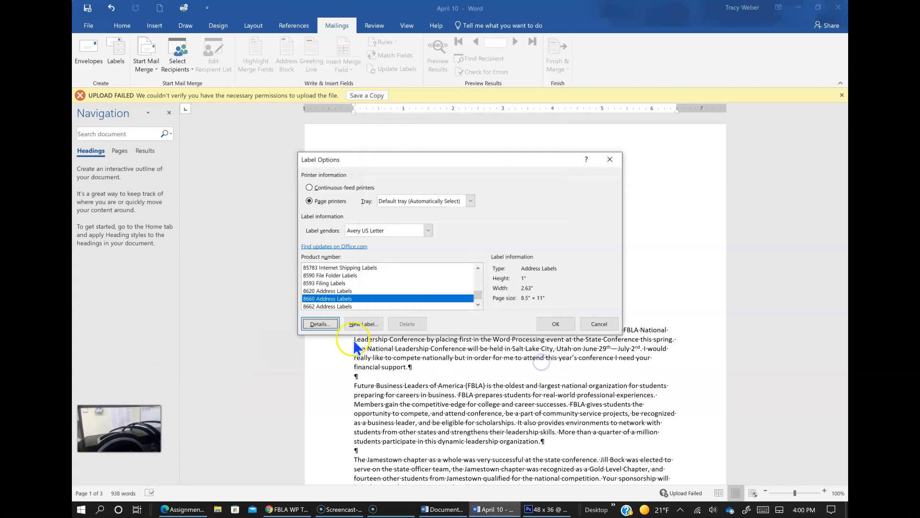
left_click(556, 324)
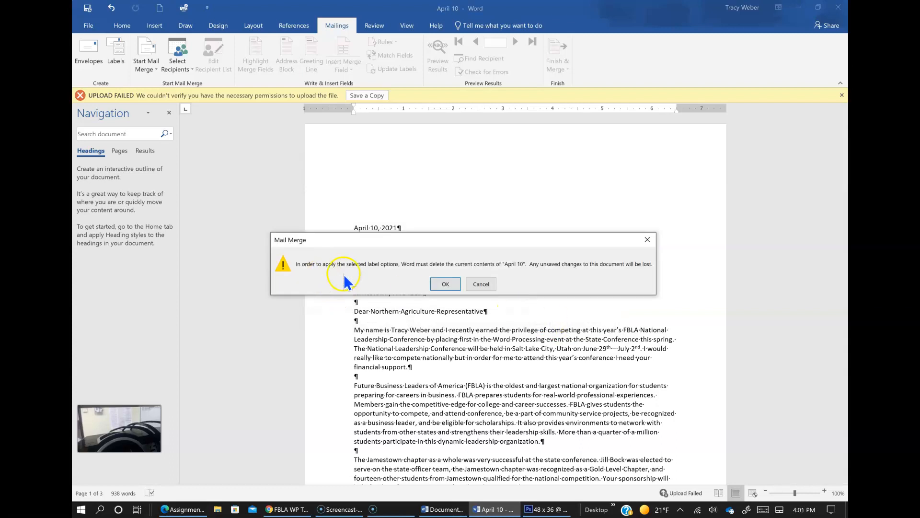
left_click(474, 284)
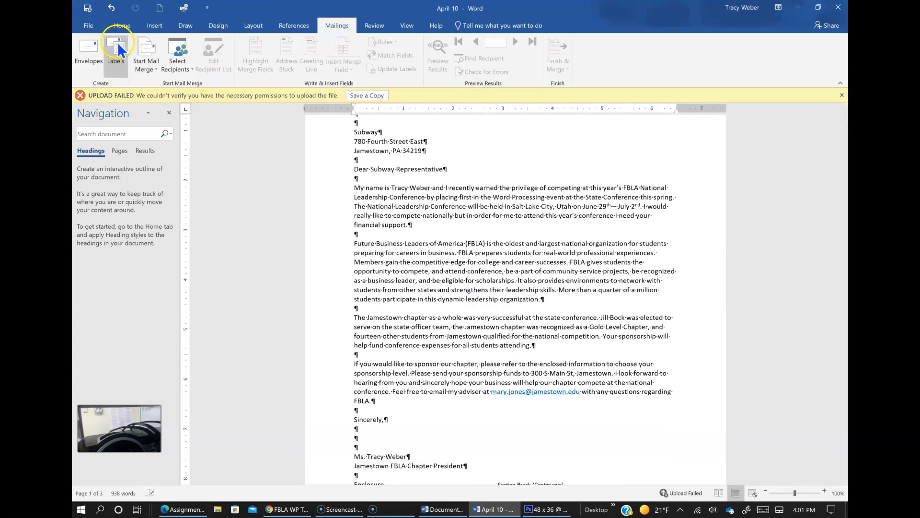
Create a new blank document for the mailing labels
left_click(89, 26)
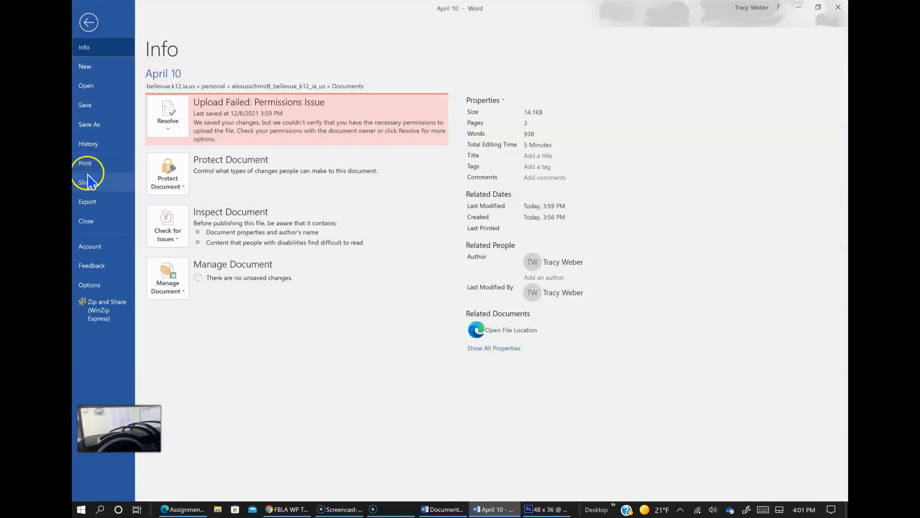
left_click(91, 68)
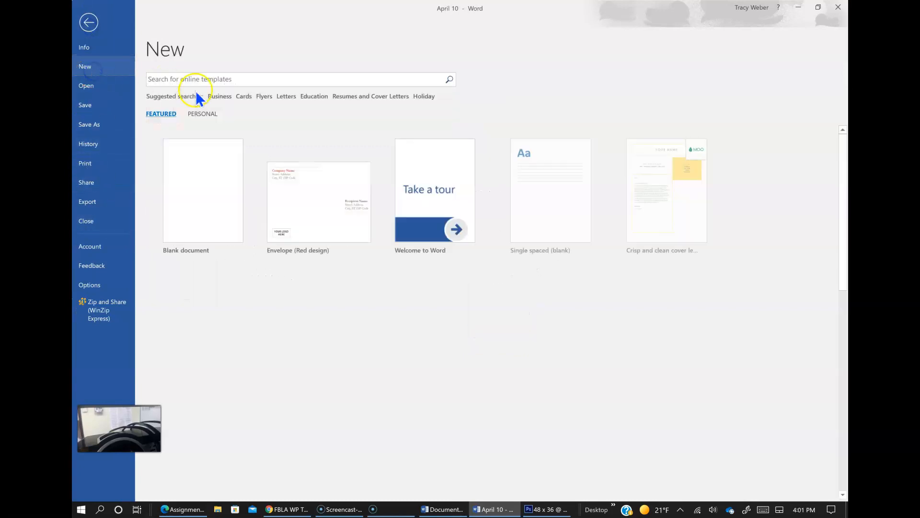
left_click(219, 201)
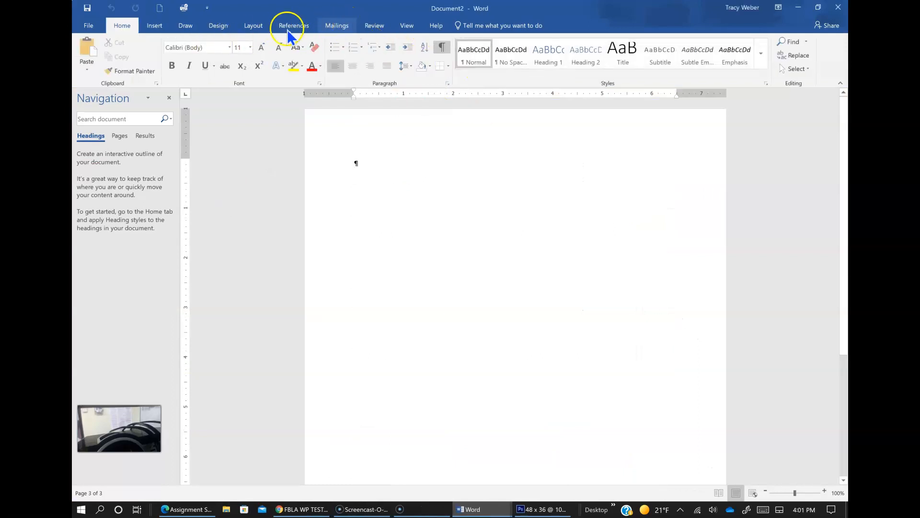
Start a label mail merge in the blank document using Avery US Letter 8660 Address Labels
left_click(341, 27)
left_click(117, 62)
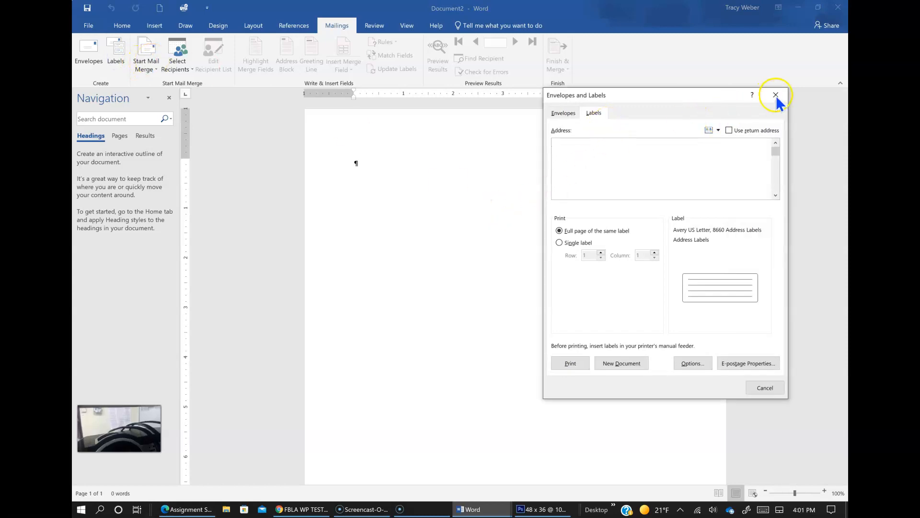
left_click(777, 95)
left_click(146, 68)
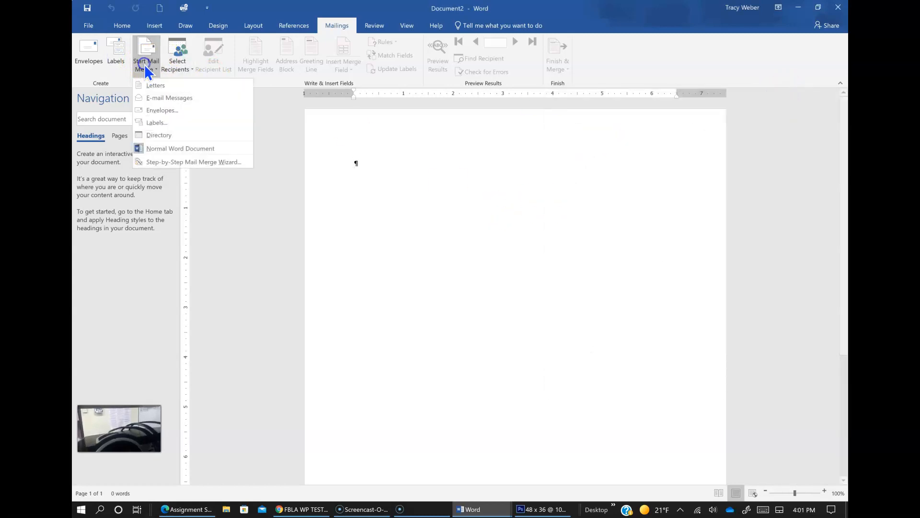
left_click(146, 122)
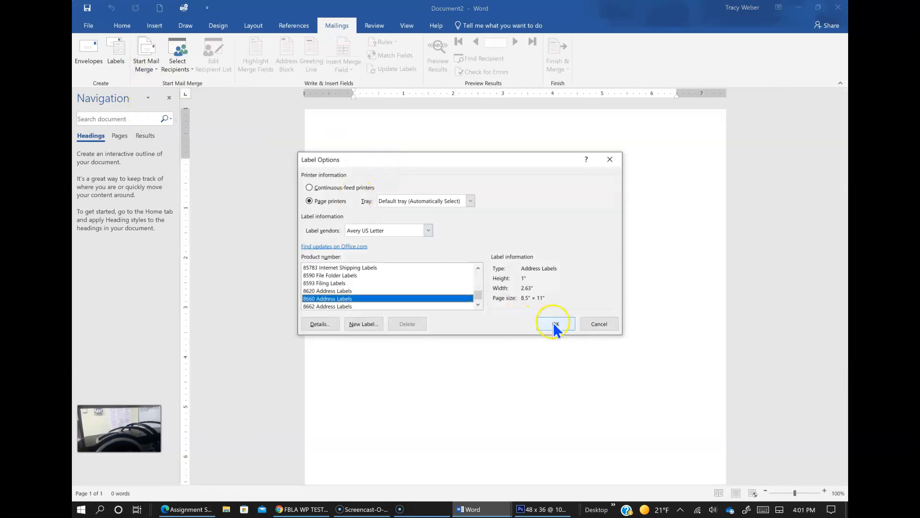
left_click(555, 325)
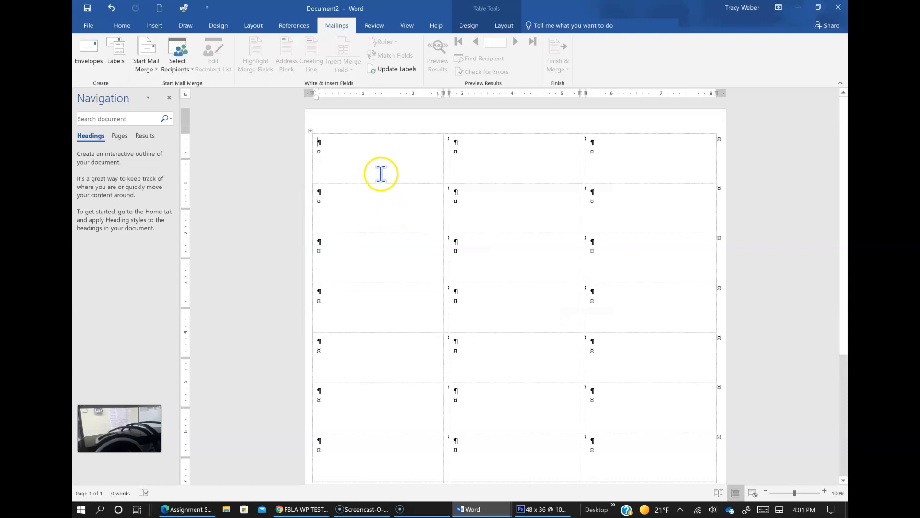
Use the existing job2address.mdb list as the label recipients and insert an address block with the default settings in the first label
left_click(186, 73)
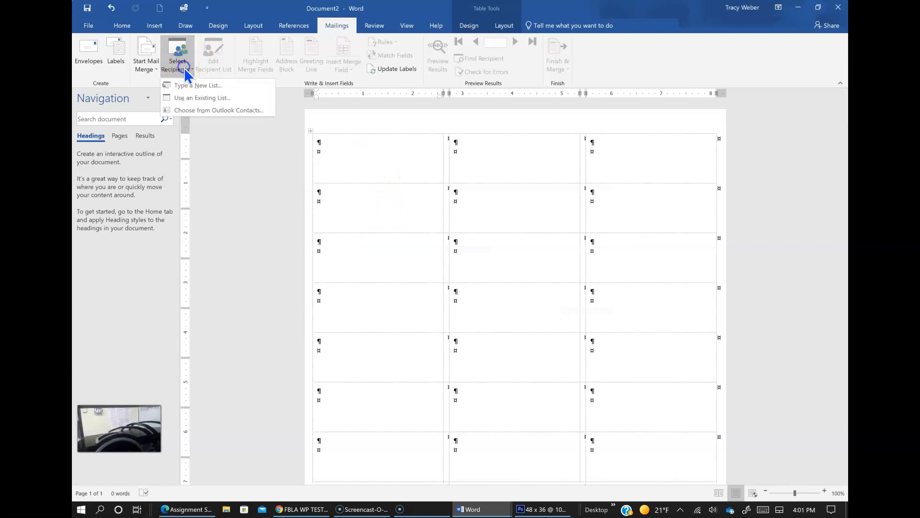
left_click(198, 98)
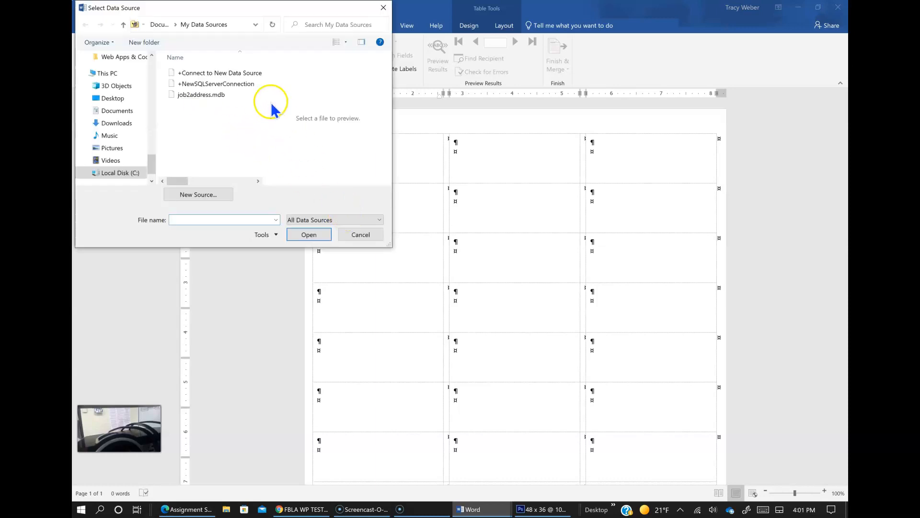
left_click(210, 95)
left_click(305, 235)
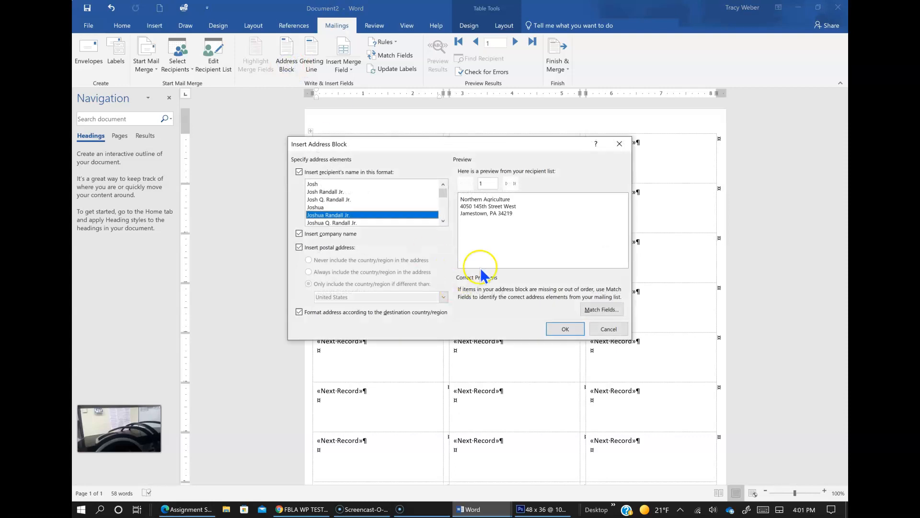
left_click(566, 329)
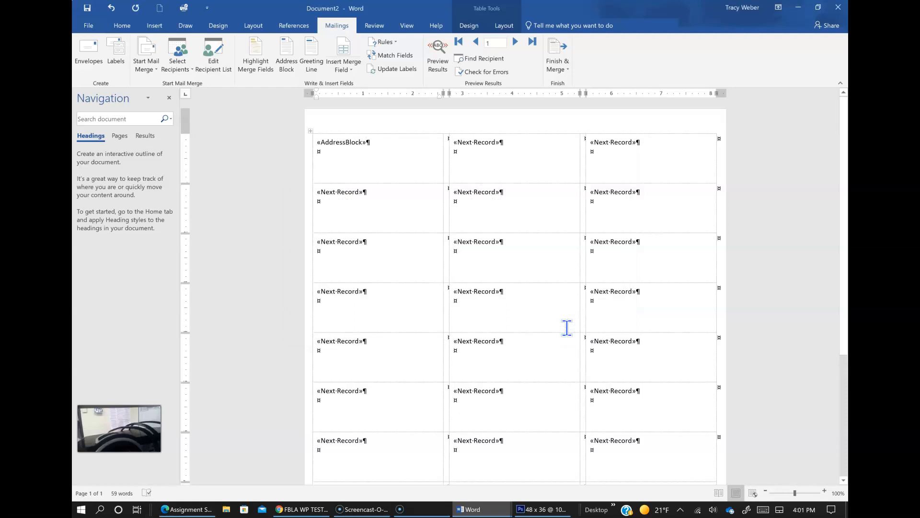
Preview the merge results, try deleting the first label's address block, undo the deletion, and return to the field view
left_click(440, 68)
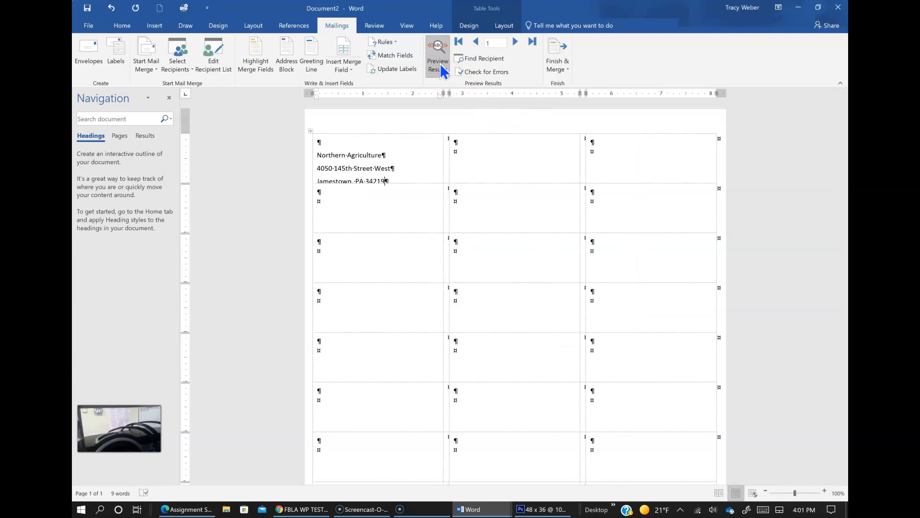
left_click(332, 149)
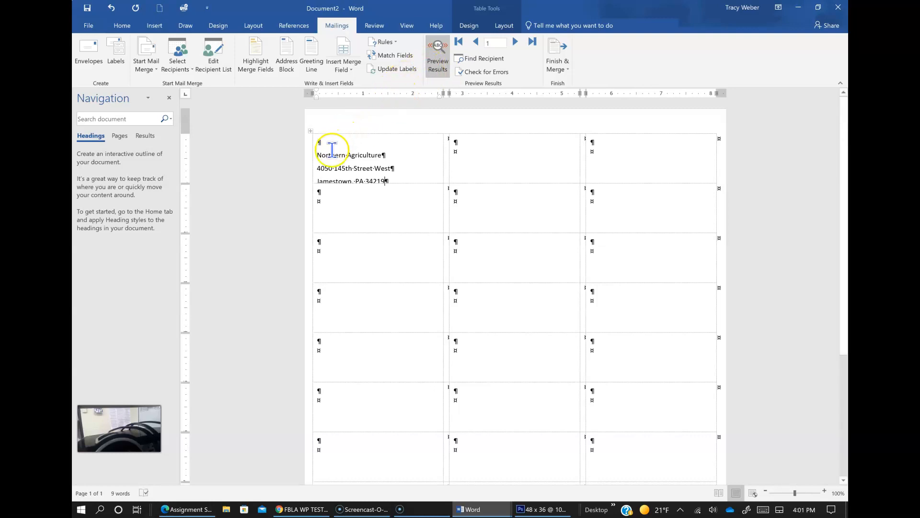
left_click(332, 145)
double_click(332, 147)
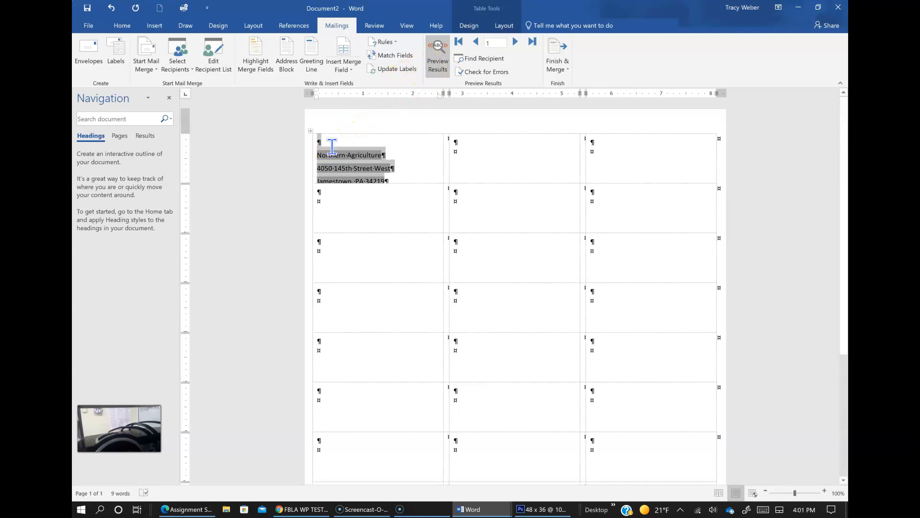
key("Delete")
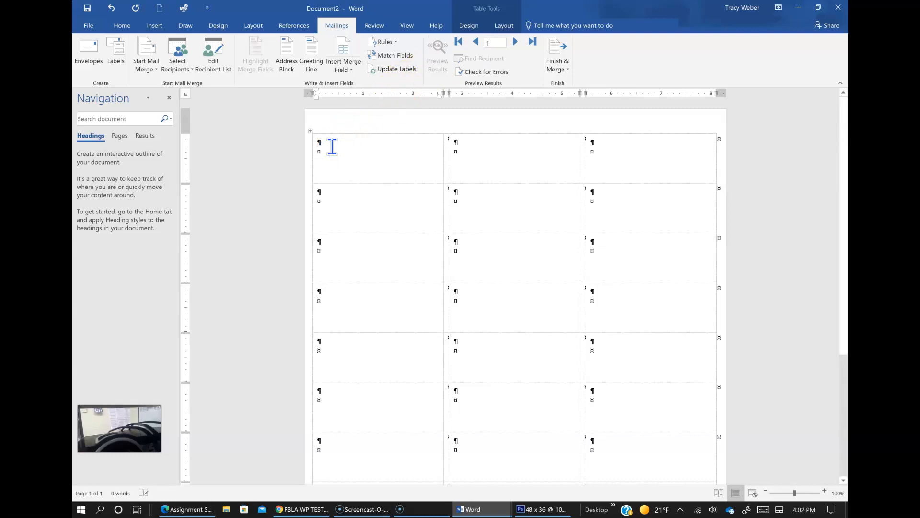
key("ctrl+z")
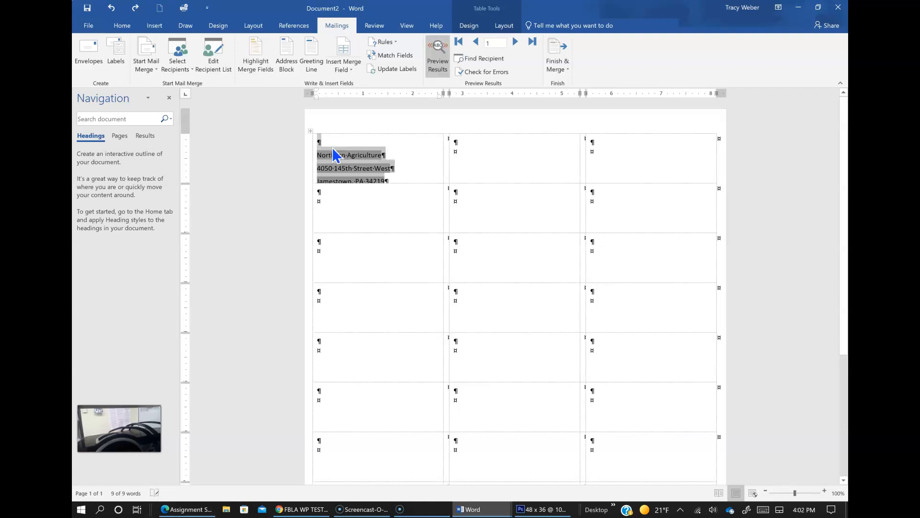
left_click(438, 62)
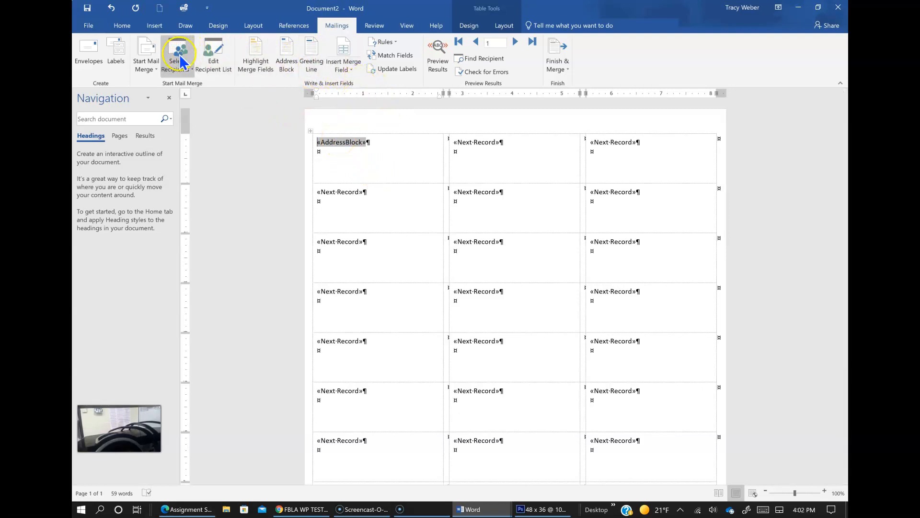
Check the merge recipient list and update the address block field in the first label
left_click(217, 69)
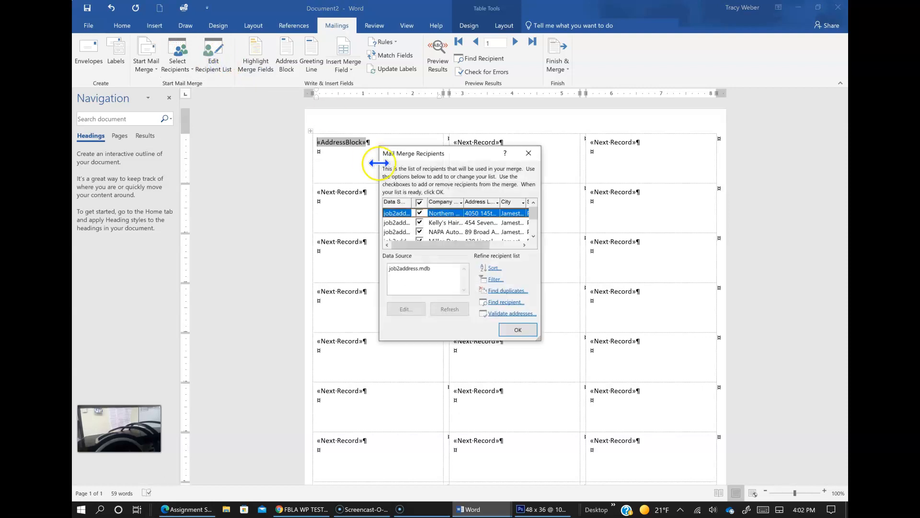
left_click(522, 330)
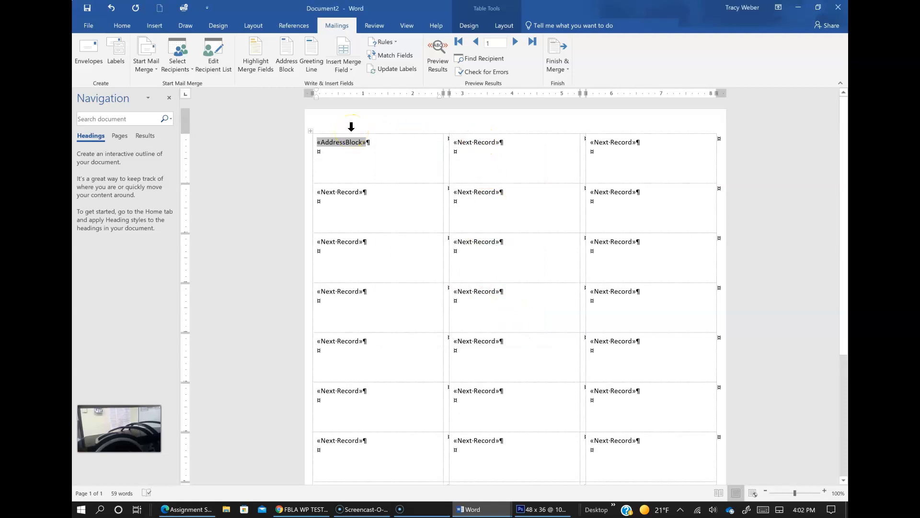
right_click(347, 143)
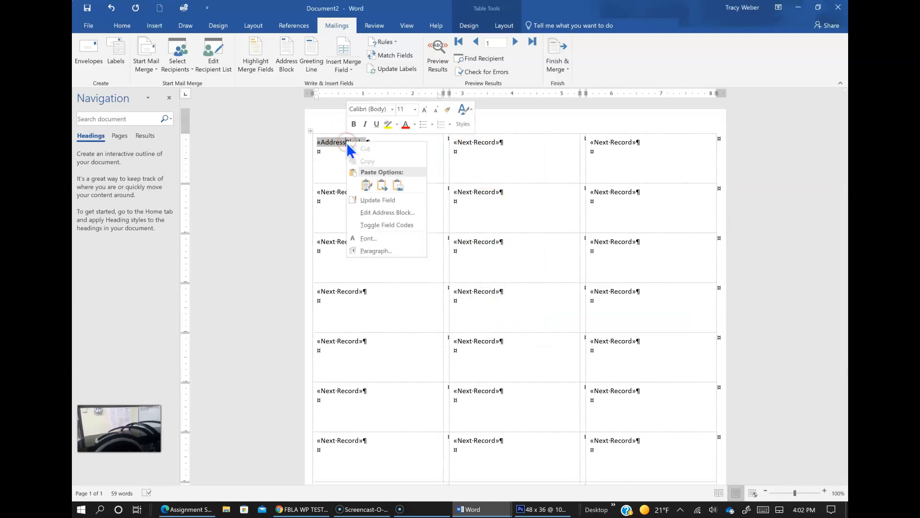
left_click(379, 200)
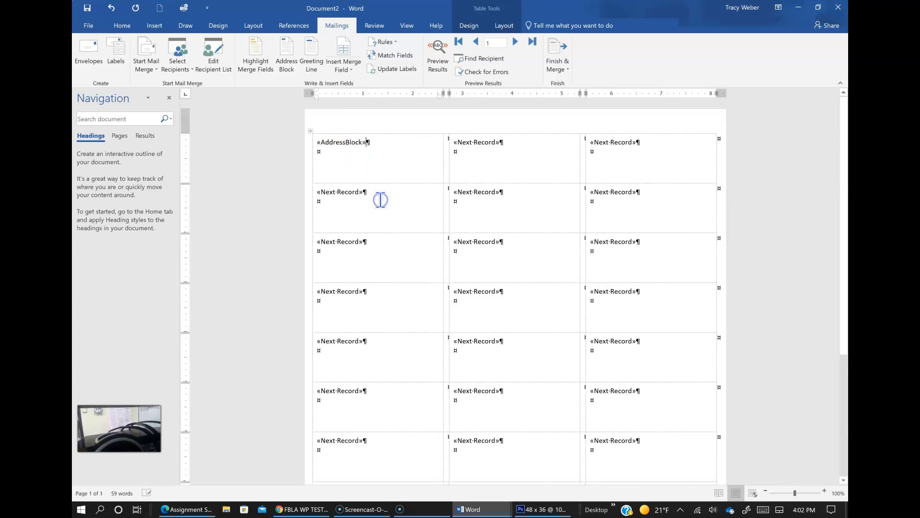
double_click(347, 142)
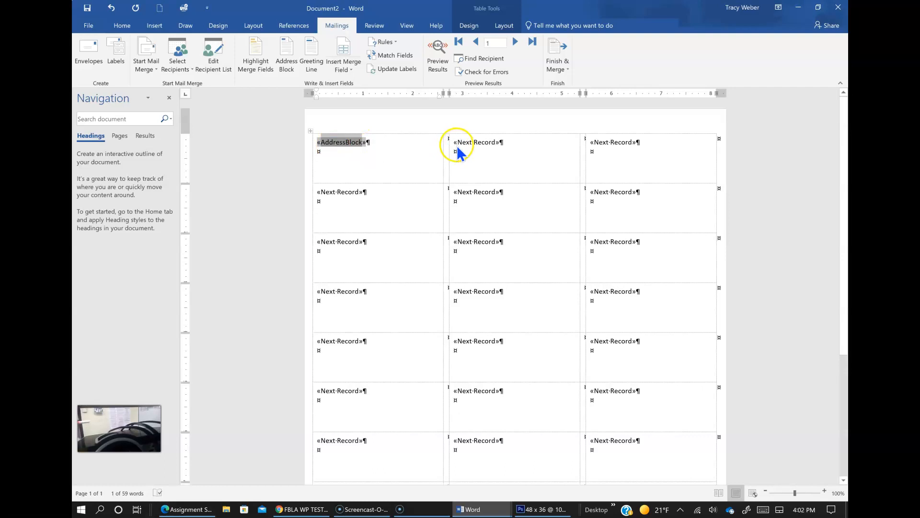
Insert an address block with the default settings before the Next Record field in the second label of the first row
left_click(454, 144)
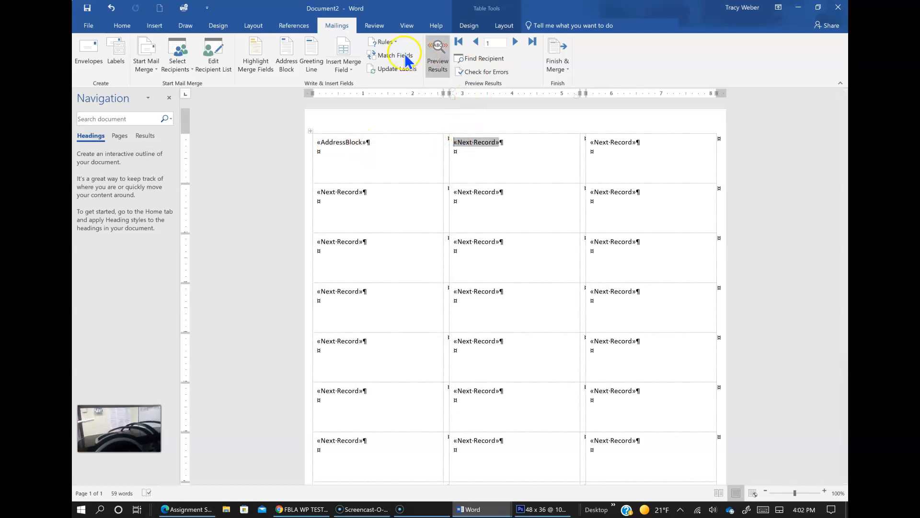
left_click(257, 53)
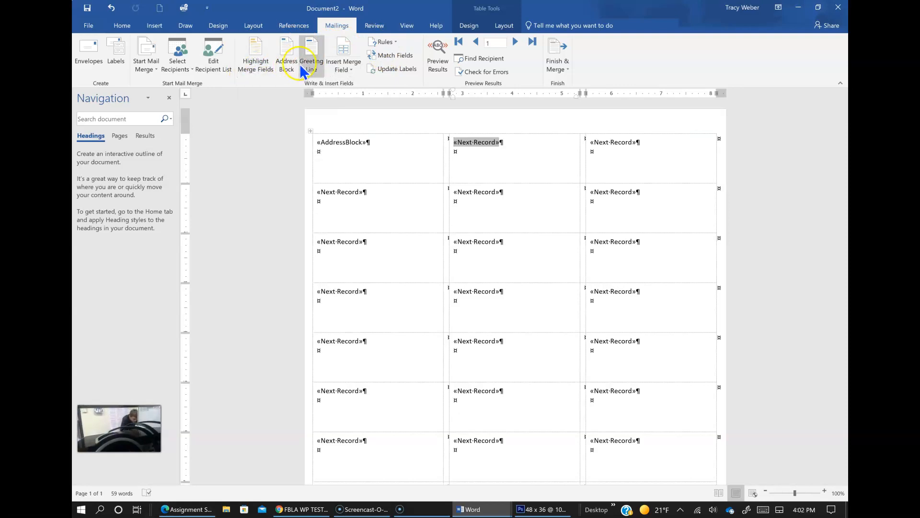
left_click(352, 71)
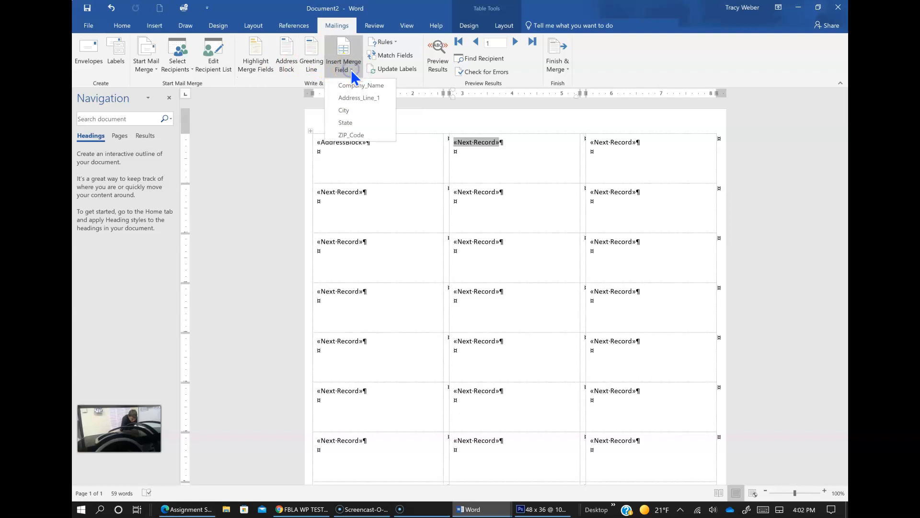
left_click(317, 67)
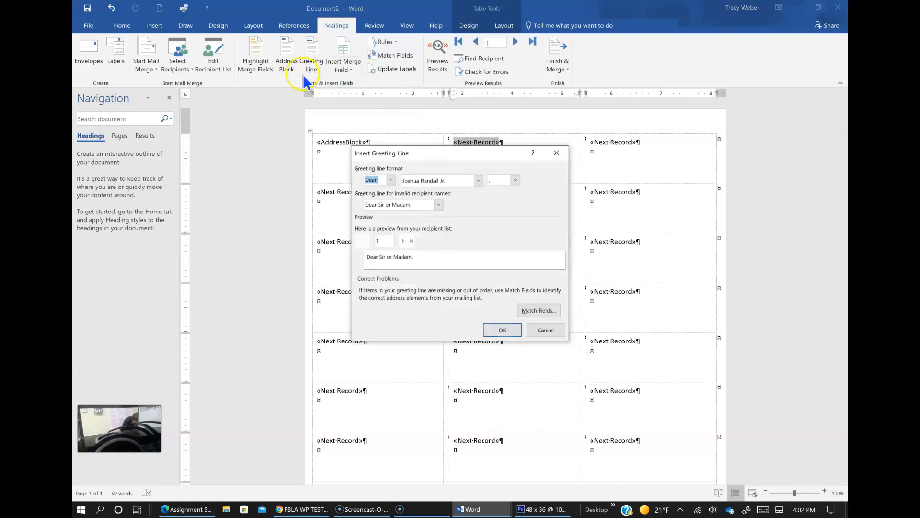
left_click(542, 331)
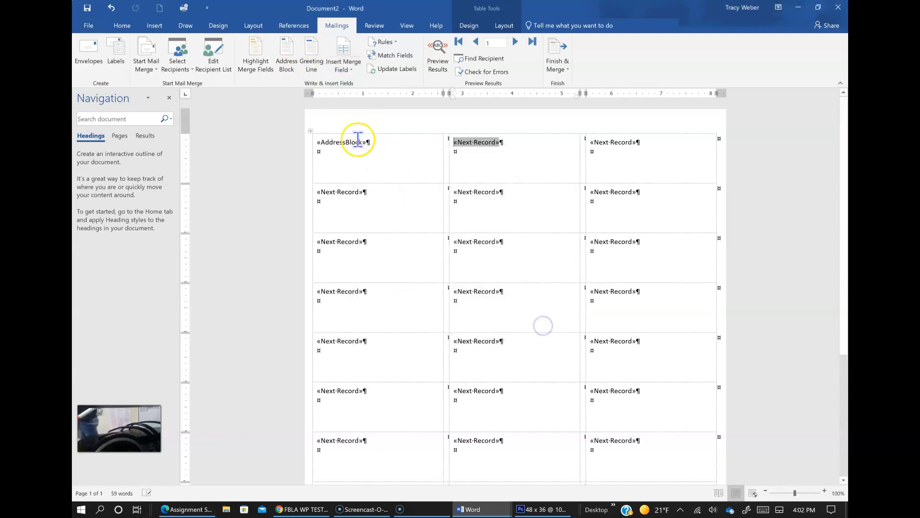
left_click(287, 64)
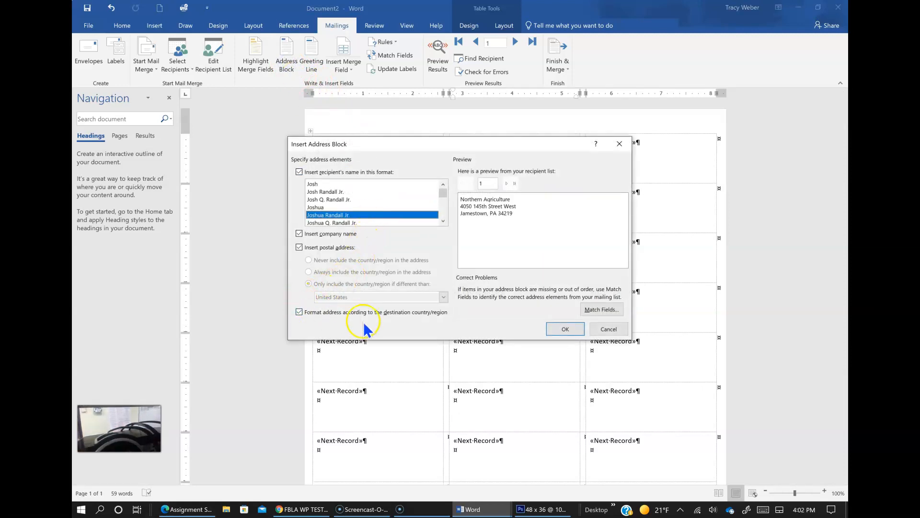
left_click(565, 330)
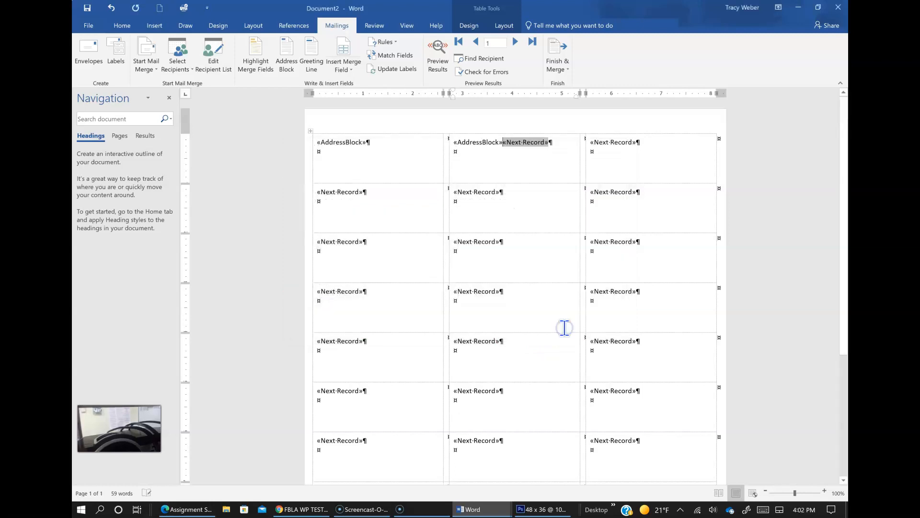
Insert a default address block before the Next Record field in the third label of the first row and preview the merge results
left_click(589, 139)
left_click(287, 72)
left_click(571, 329)
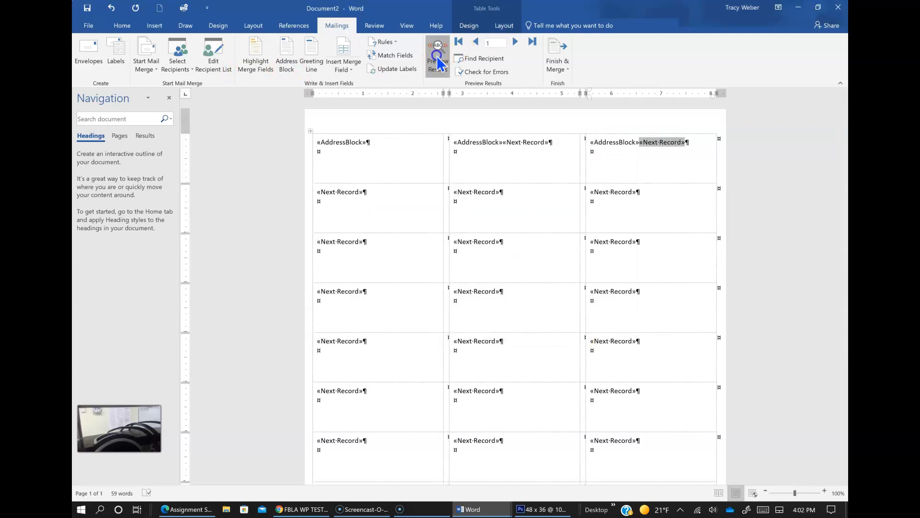
left_click(439, 63)
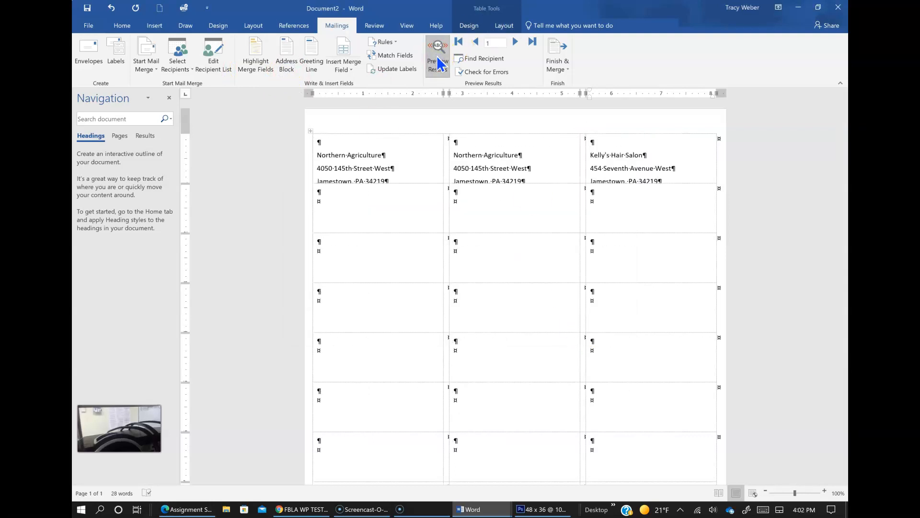
Insert an address block with the default settings in the first label of the second row
left_click(318, 193)
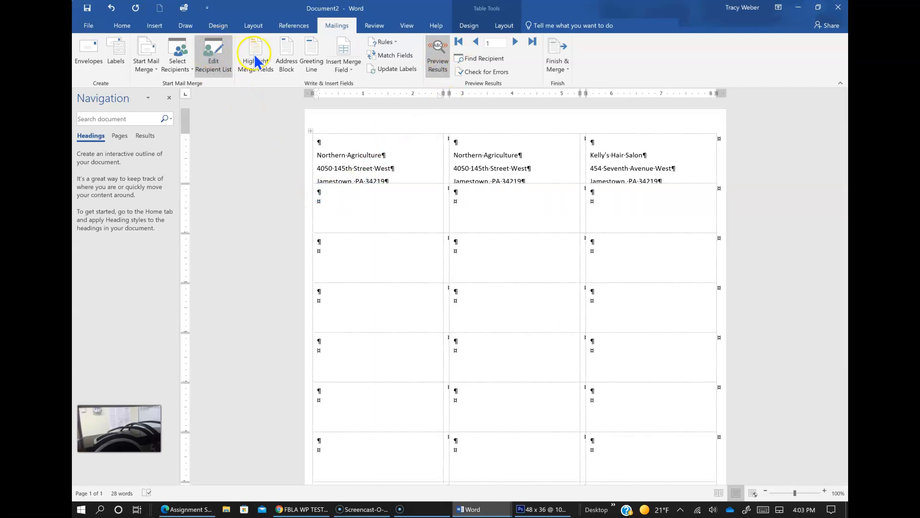
left_click(286, 57)
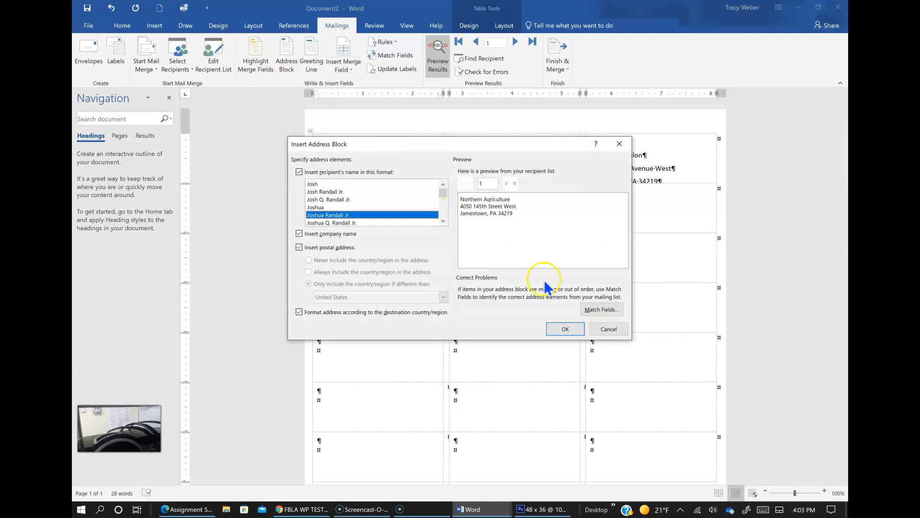
left_click(575, 330)
Insert address blocks with the default settings in the second and third labels of the second row
left_click(448, 202)
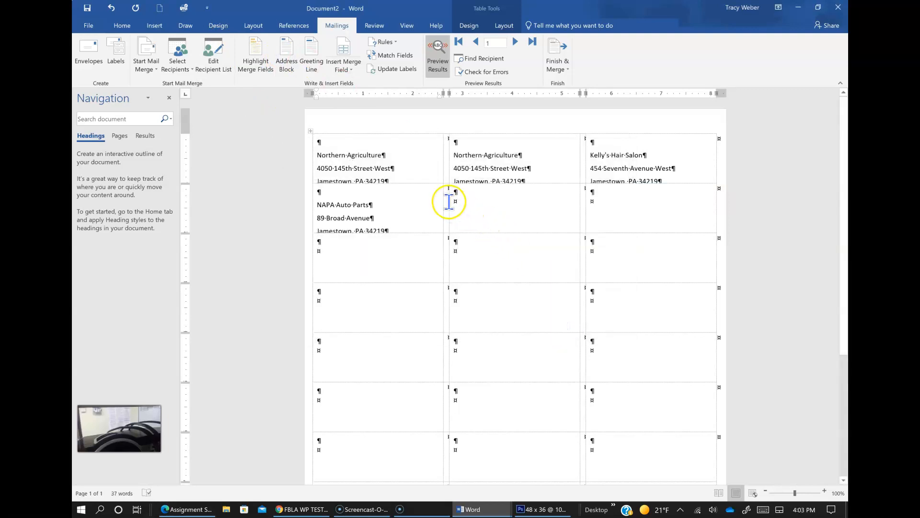
left_click(446, 199)
left_click(450, 195)
left_click(287, 62)
left_click(572, 329)
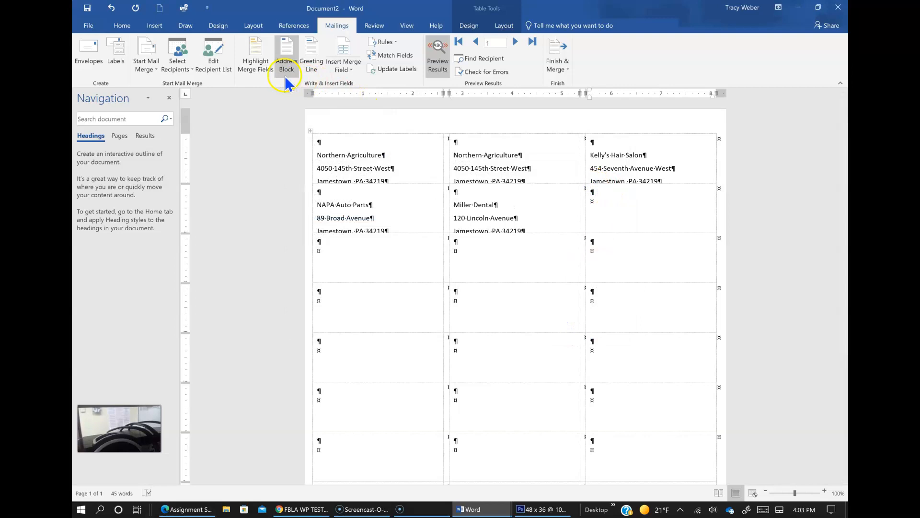
left_click(287, 60)
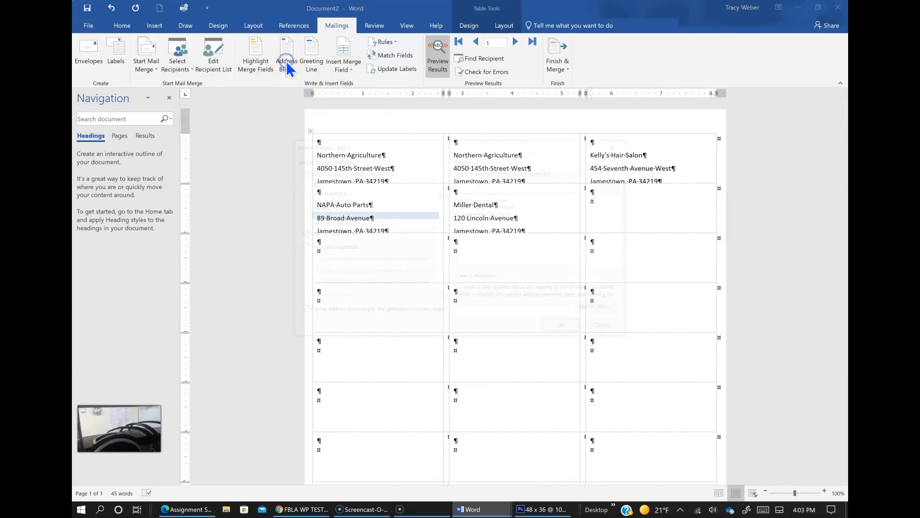
left_click(564, 329)
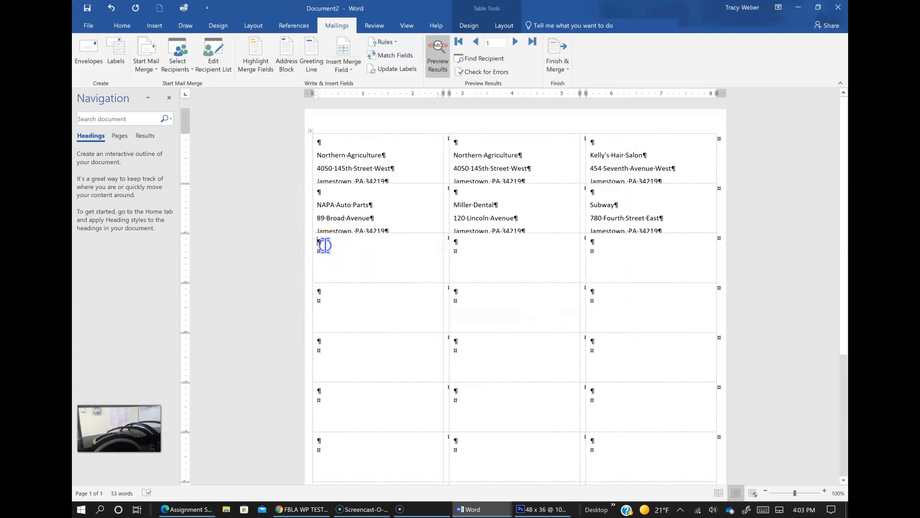
Insert address blocks with the default settings in the first and second labels of the third row
left_click(346, 51)
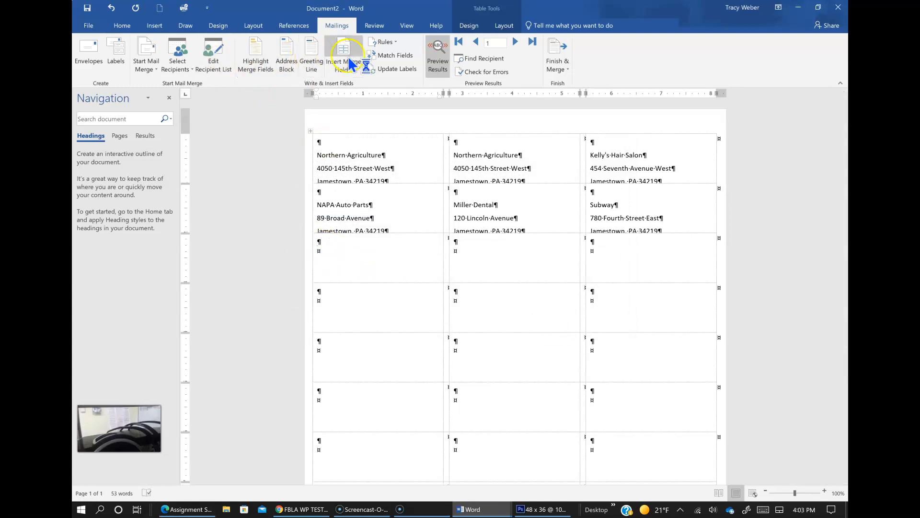
left_click(288, 67)
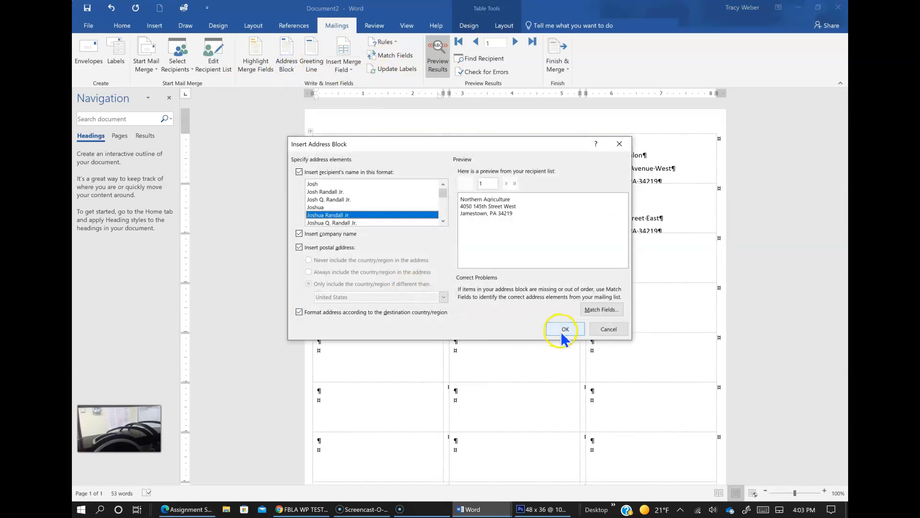
left_click(566, 328)
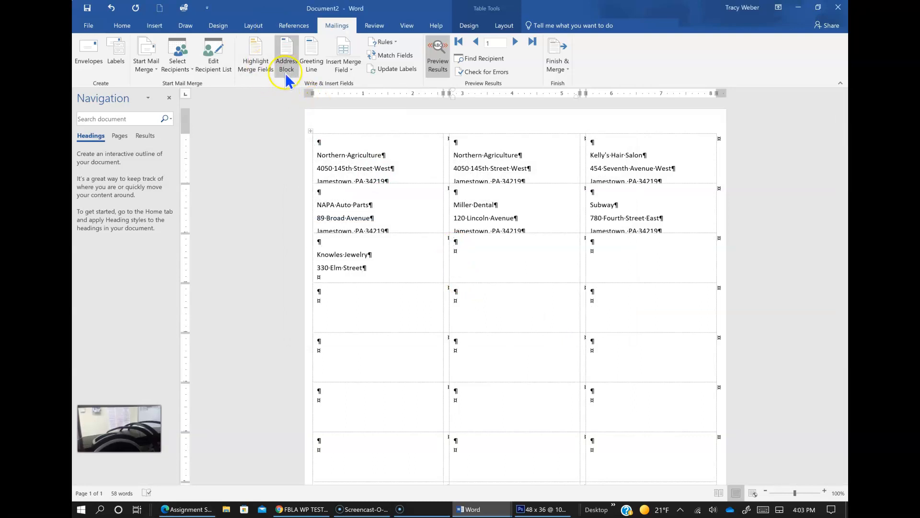
left_click(568, 329)
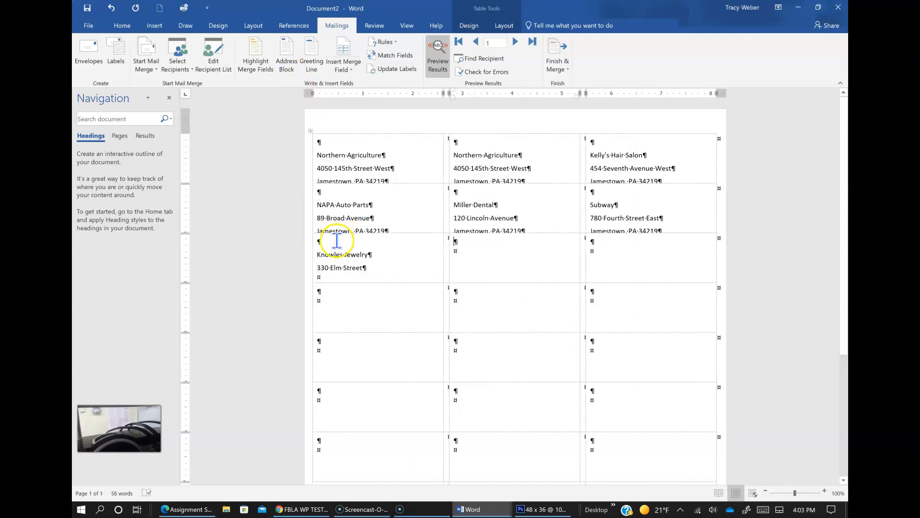
Set the line spacing of the whole label sheet to 1.0 and remove the space before its paragraphs
left_click_drag(342, 140, 652, 456)
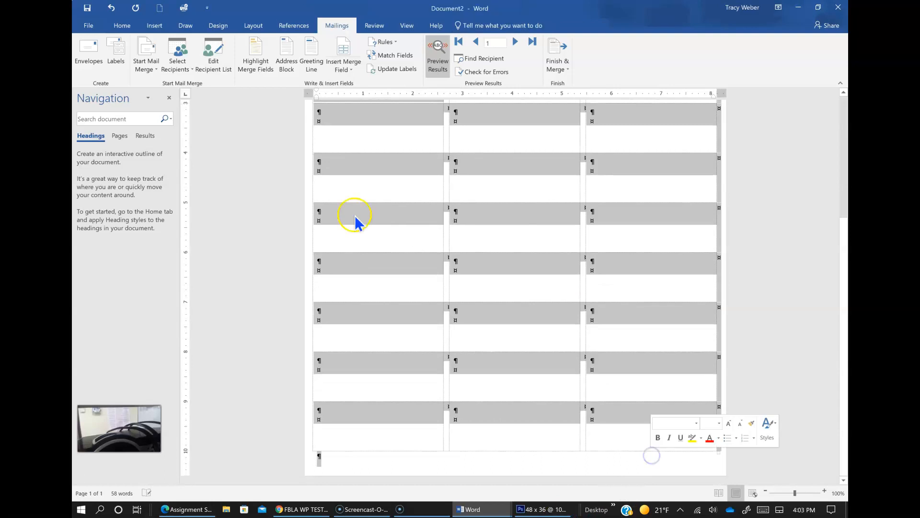
left_click(123, 26)
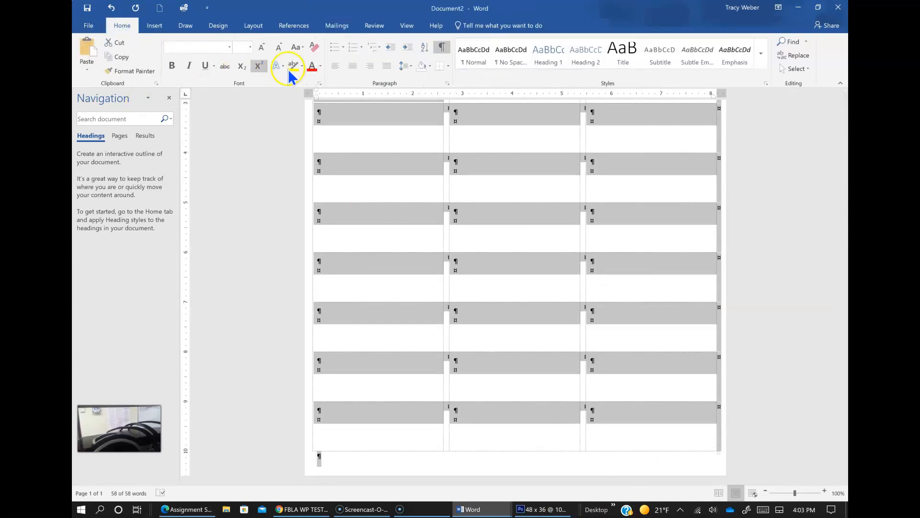
left_click(413, 68)
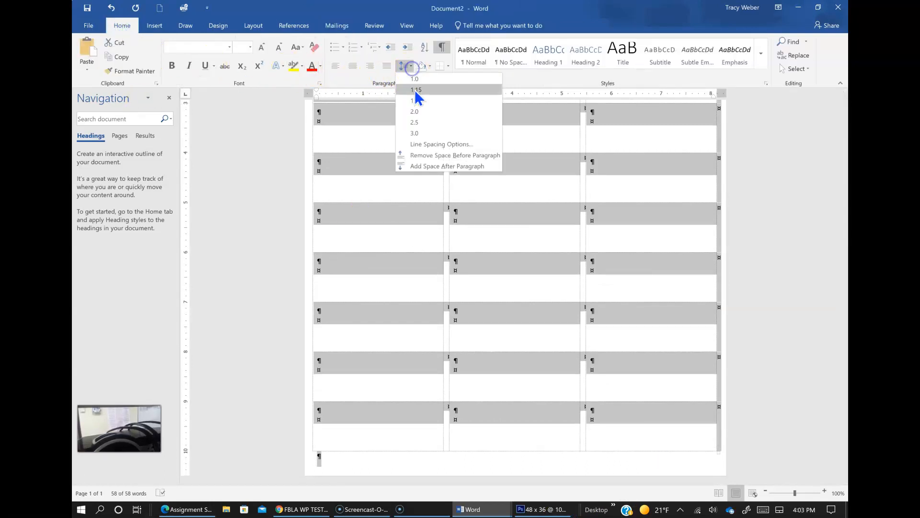
left_click(413, 81)
scroll(426, 179, "up", 6)
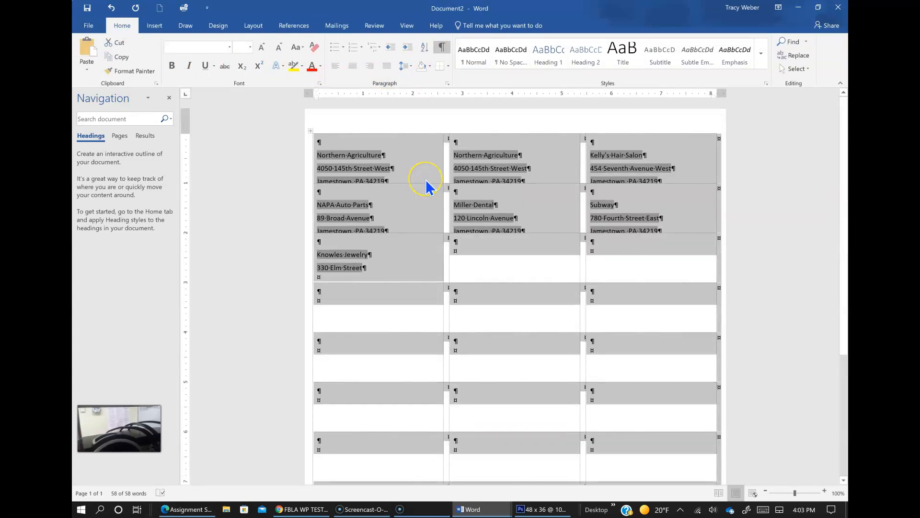
left_click(410, 70)
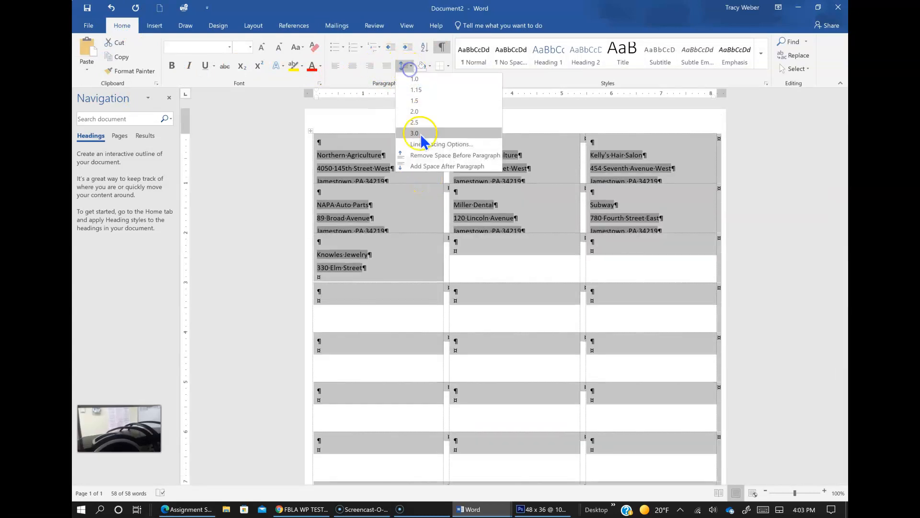
left_click(420, 155)
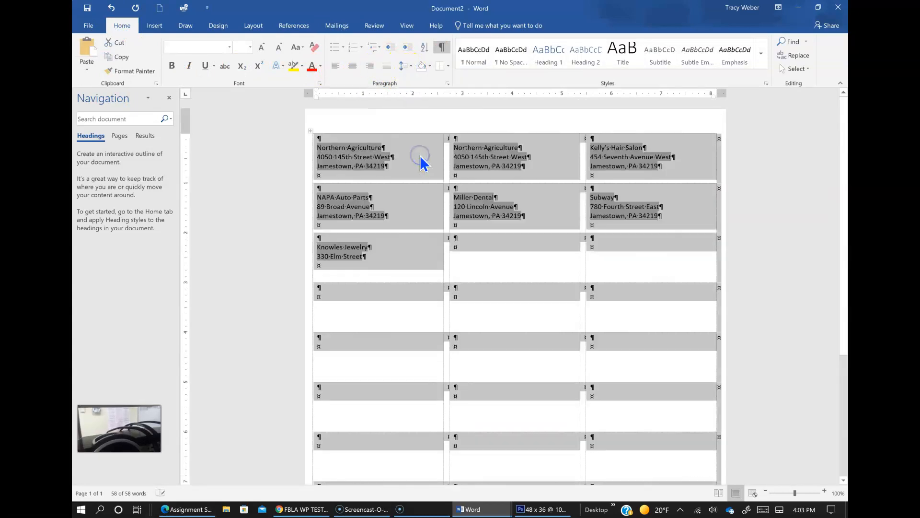
left_click(510, 166)
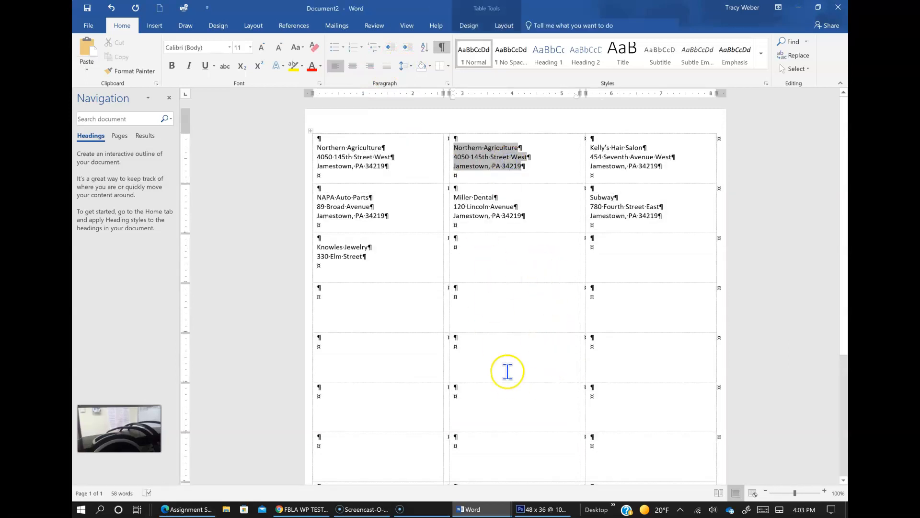
left_click(366, 254)
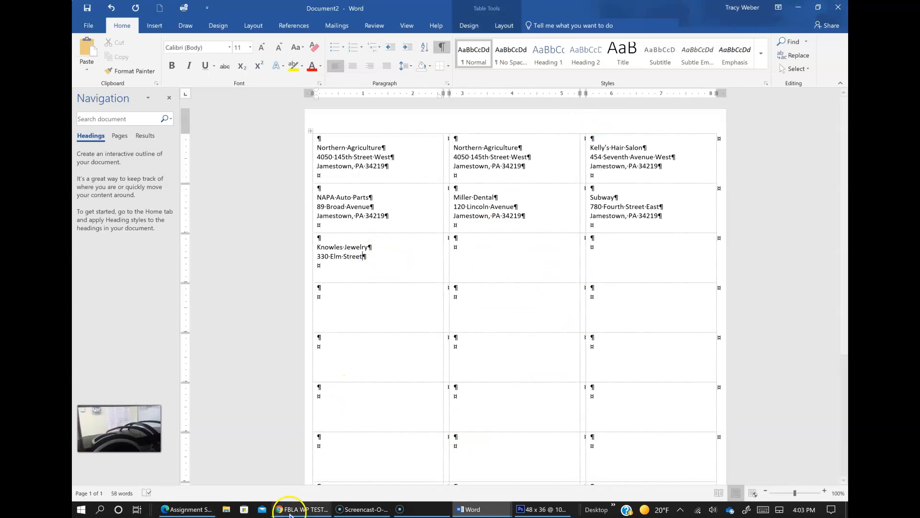
Open the label document's file information page
left_click(86, 27)
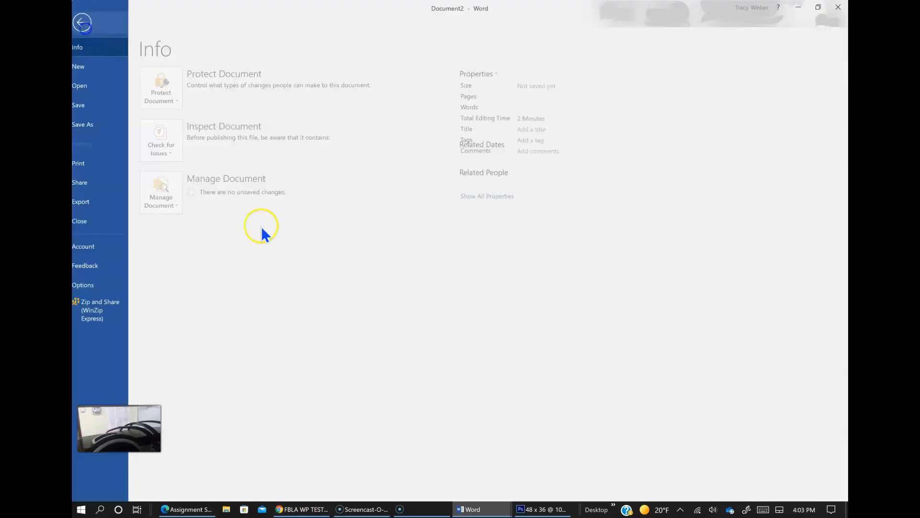